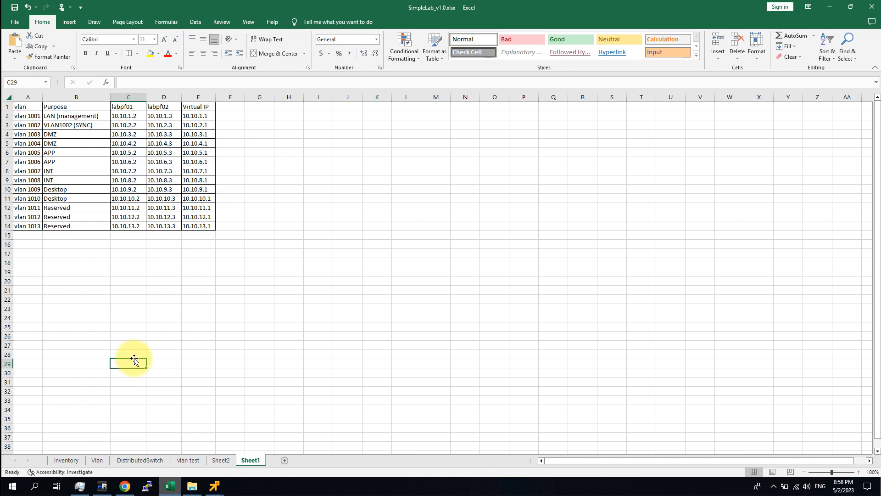
Step: Review the VLAN address table, highlighting the vlan 1001, vlan 1002 SYNC, DMZ and Reserved rows
left_click(349, 299)
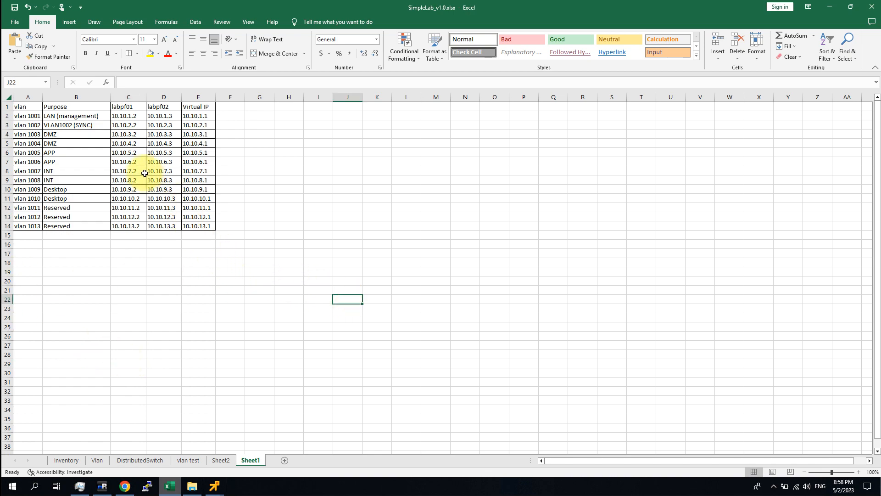
left_click_drag(196, 225, 196, 217)
left_click_drag(147, 183, 12, 100)
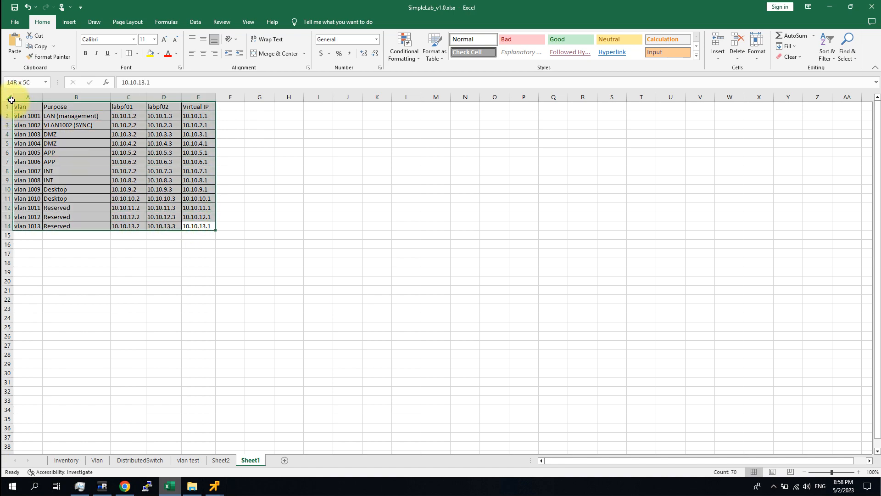
left_click(373, 244)
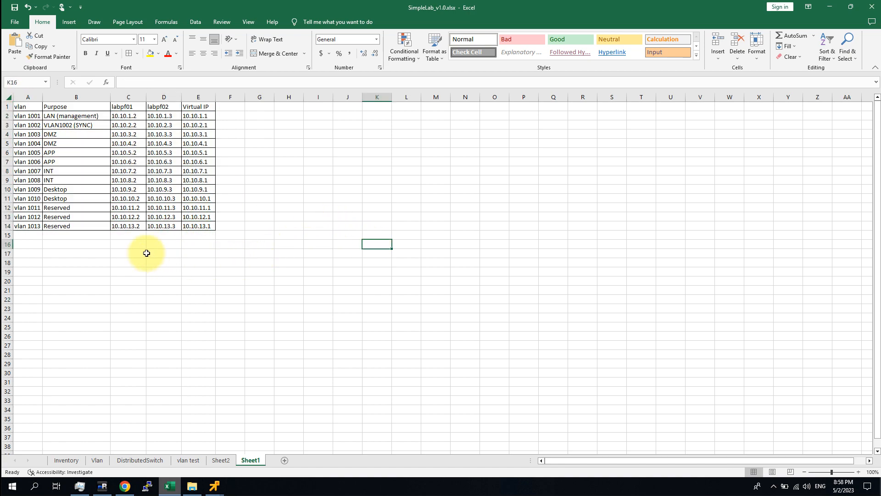
left_click_drag(29, 118, 79, 116)
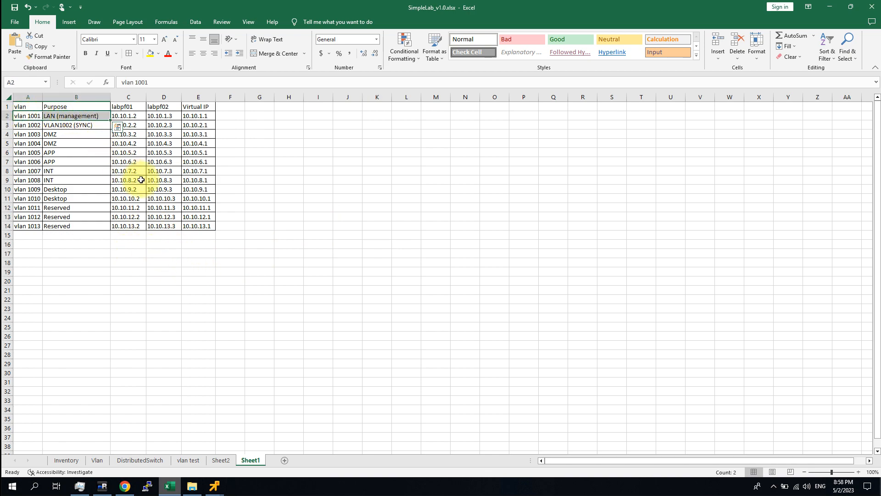
left_click_drag(205, 116, 20, 118)
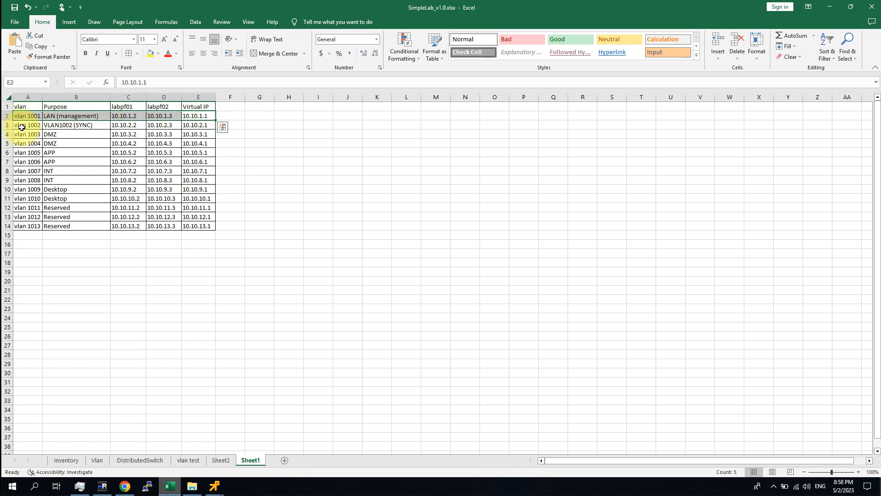
mouse_move(21, 125)
left_mouse_down()
mouse_move(173, 125)
mouse_move(28, 124)
left_mouse_up()
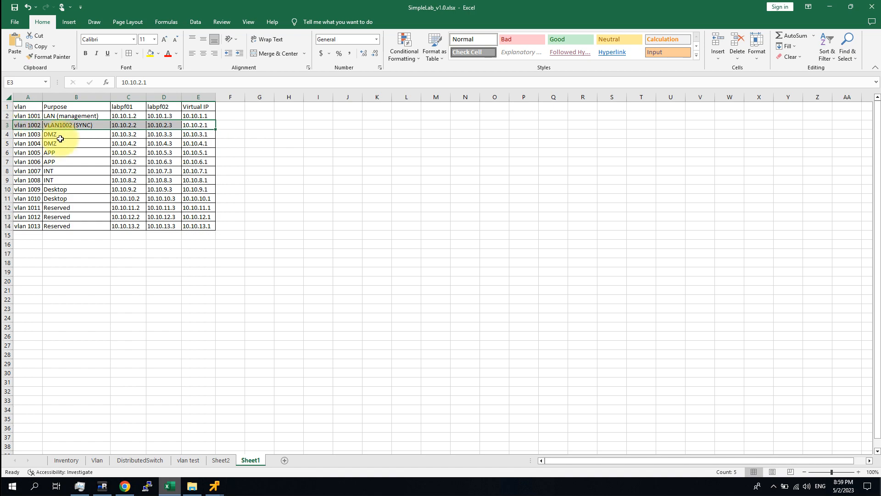
left_click_drag(31, 133, 68, 196)
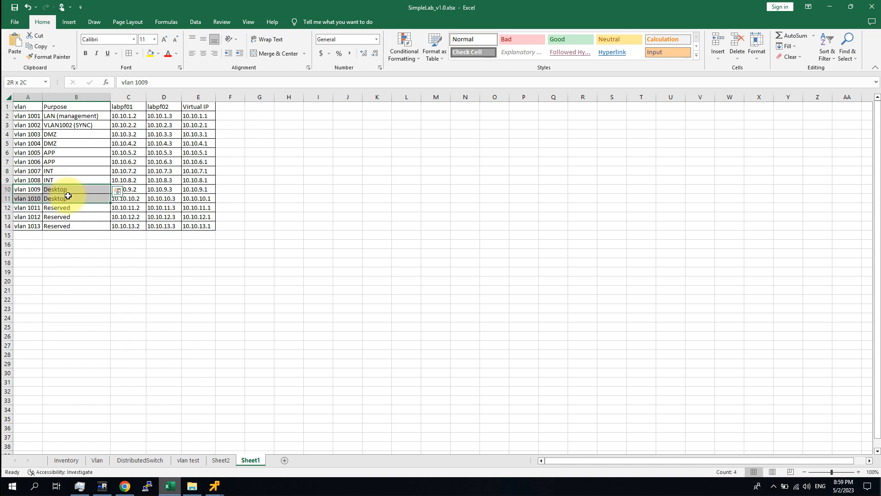
left_click(73, 236)
left_click_drag(32, 207, 201, 225)
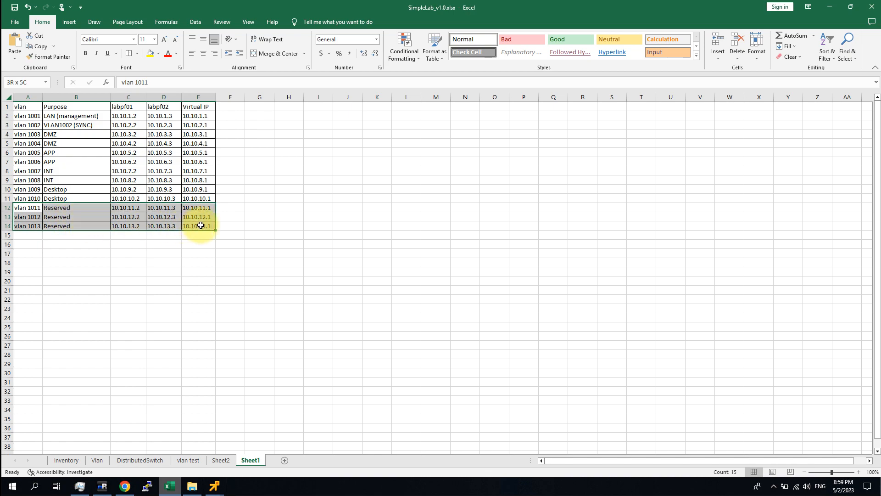
left_click(221, 281)
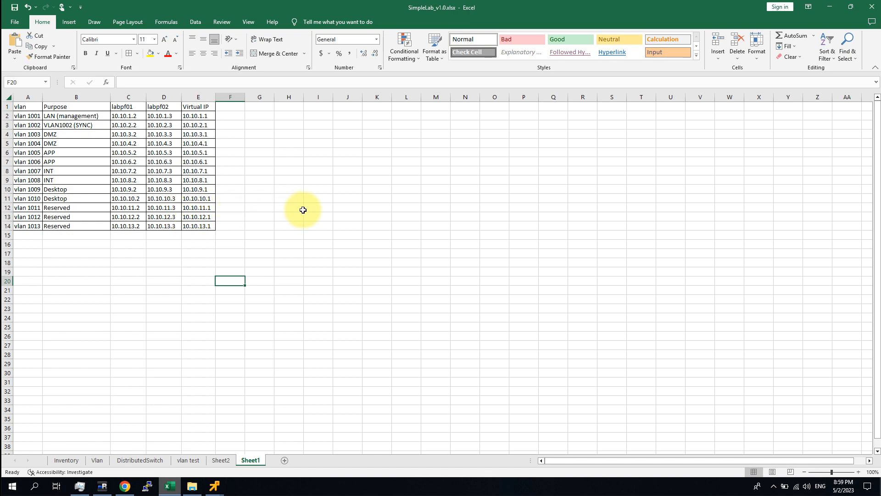
left_click(281, 328)
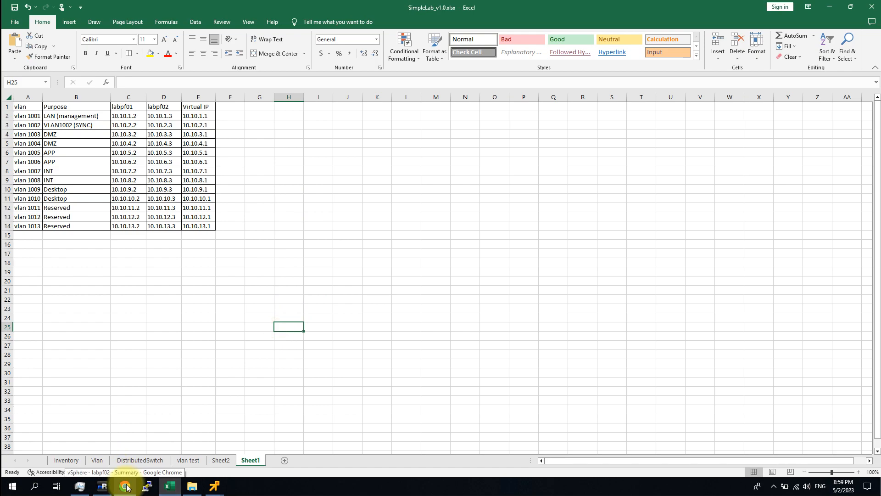
Step: Preview the labpf01 and labpf02 consoles, then switch to WKN01's pfSense web page
mouse_move(215, 486)
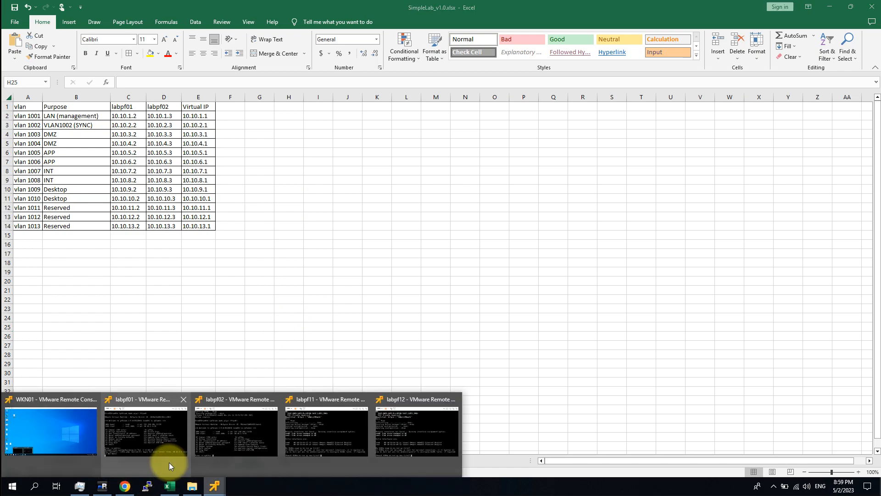
left_click(171, 464)
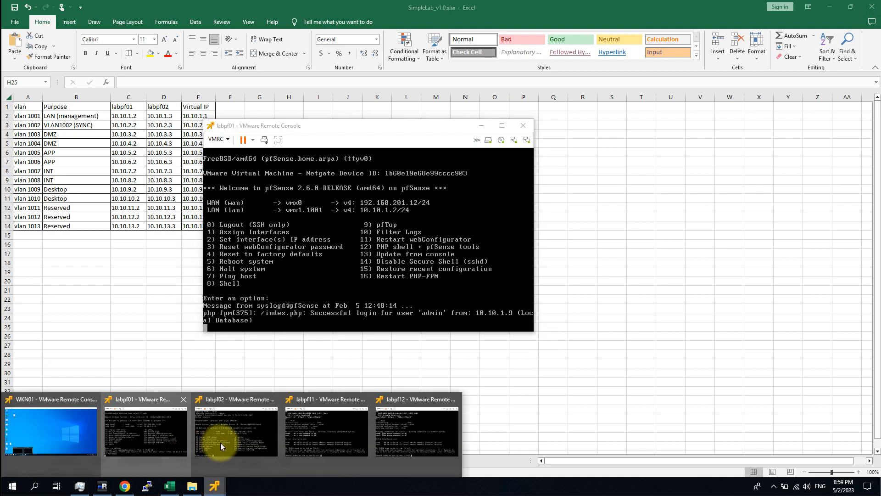
left_click(220, 442)
mouse_move(132, 490)
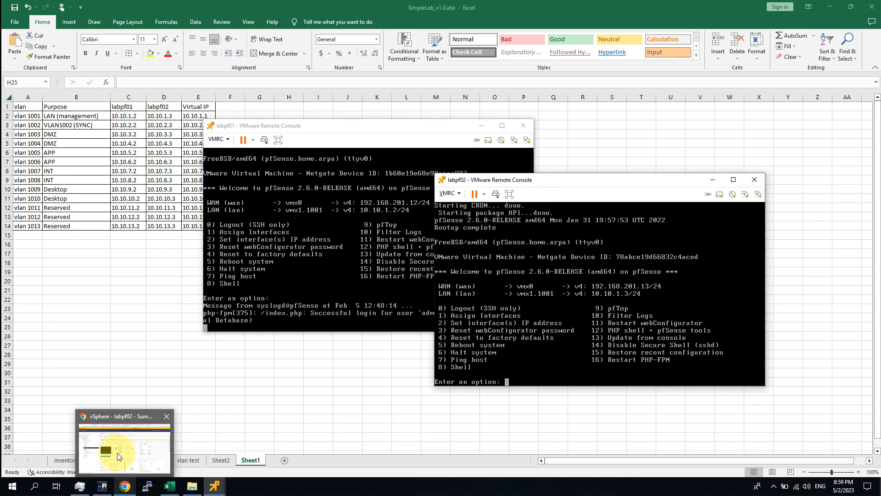
mouse_move(117, 453)
mouse_move(214, 485)
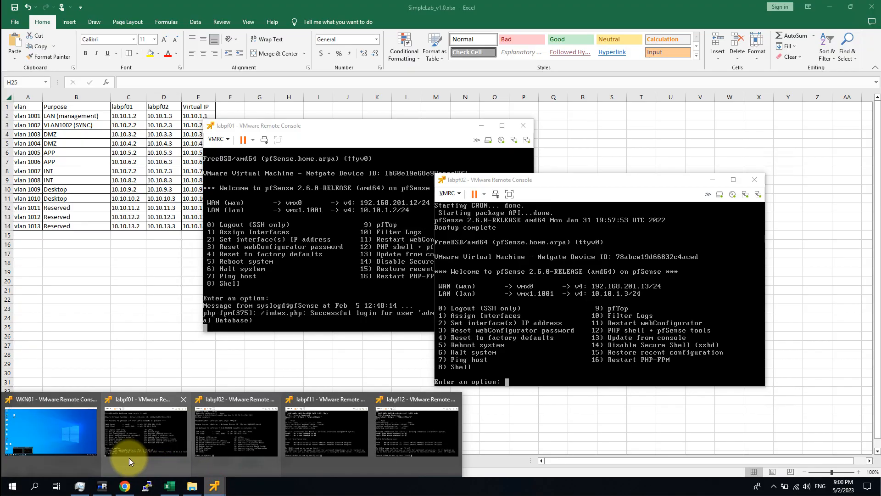
left_click(128, 457)
left_click(39, 464)
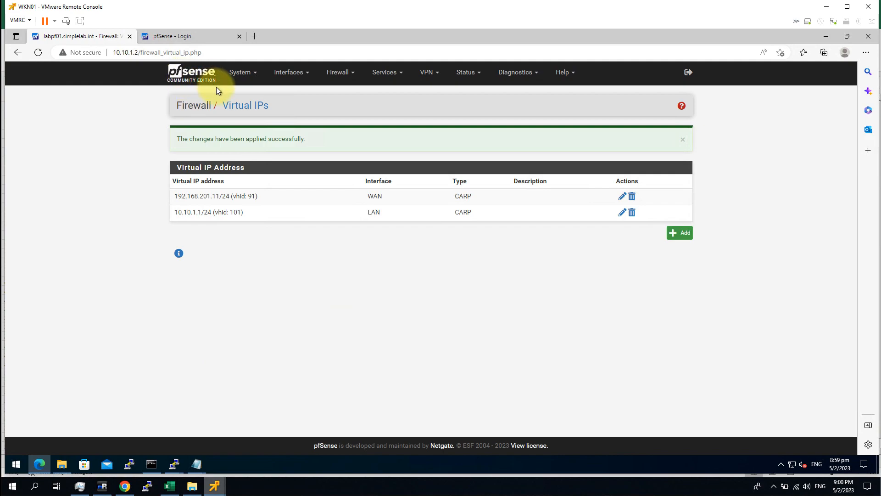
left_click(197, 75)
left_click(336, 73)
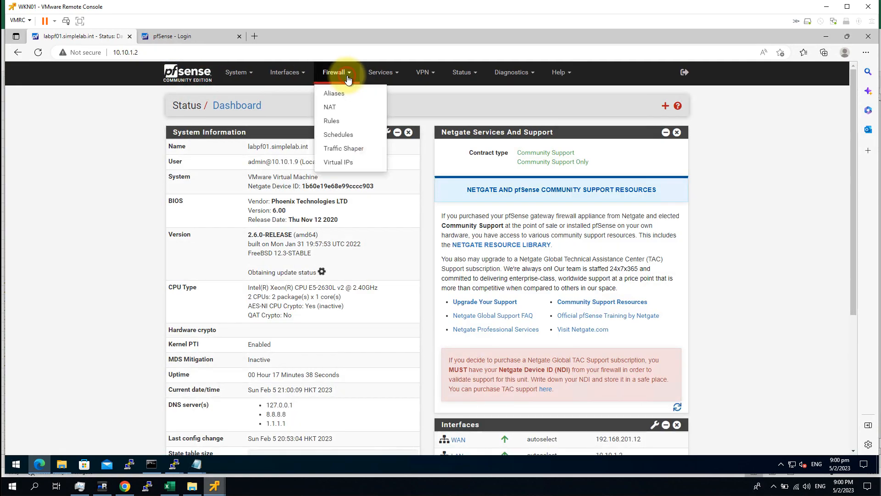
left_click(382, 73)
left_click(303, 74)
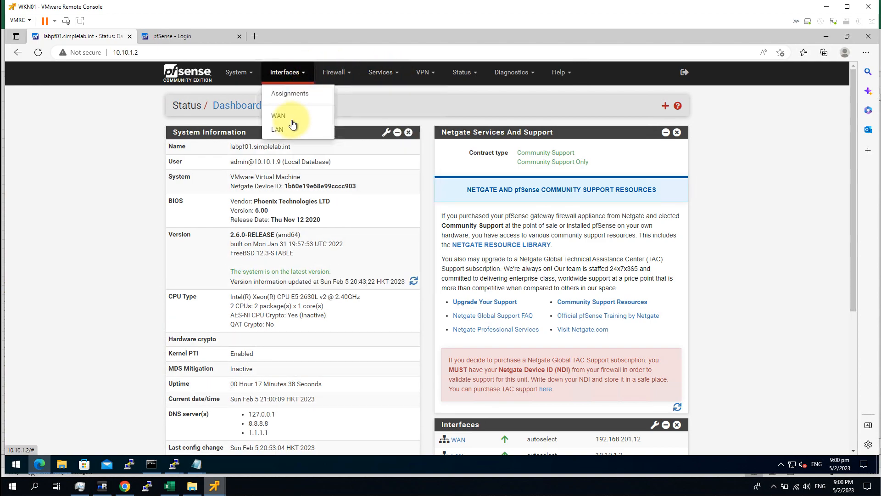
left_click(290, 72)
left_click(293, 92)
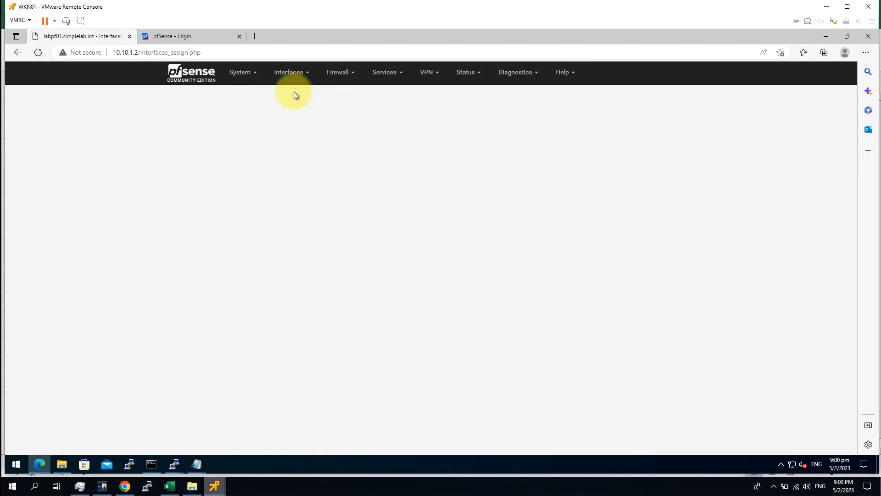
left_click(373, 139)
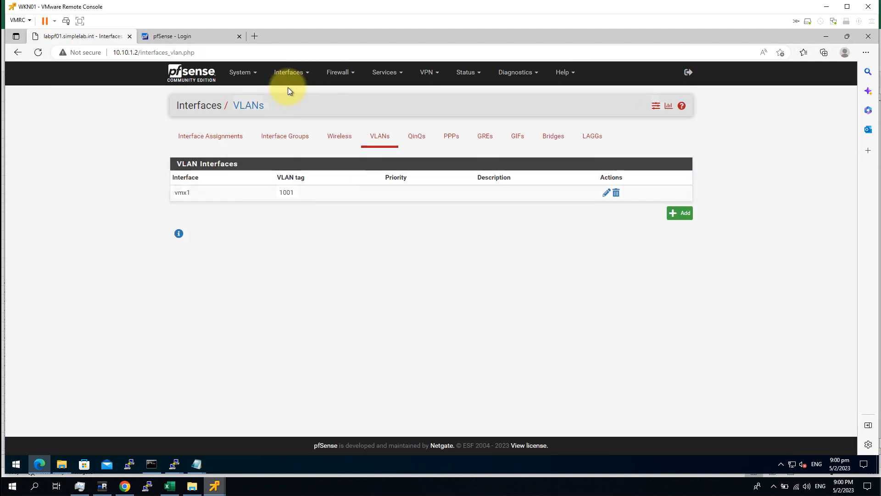
left_click(289, 73)
left_click(382, 72)
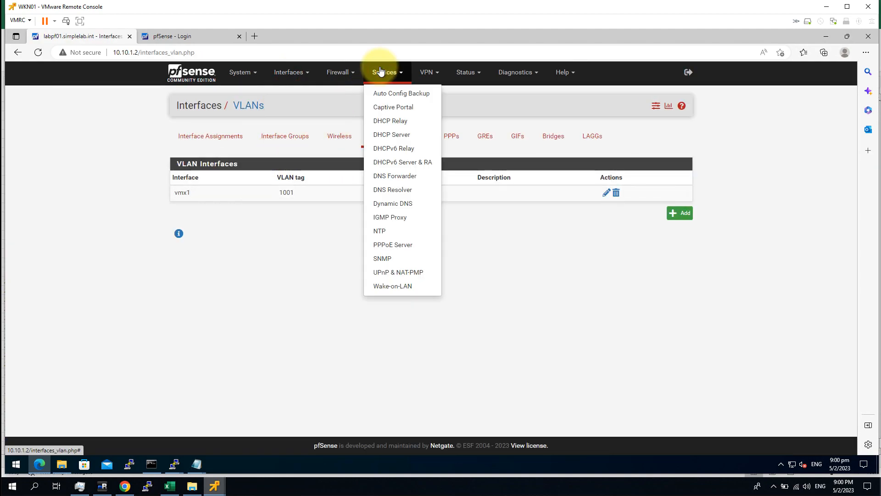
left_click(339, 71)
left_click(348, 161)
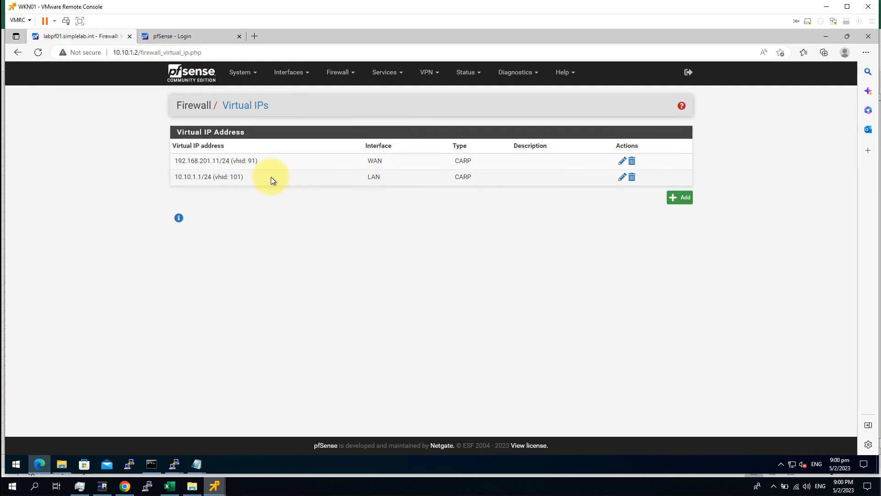
left_click_drag(185, 163, 630, 192)
left_click(629, 255)
left_click_drag(176, 162, 422, 165)
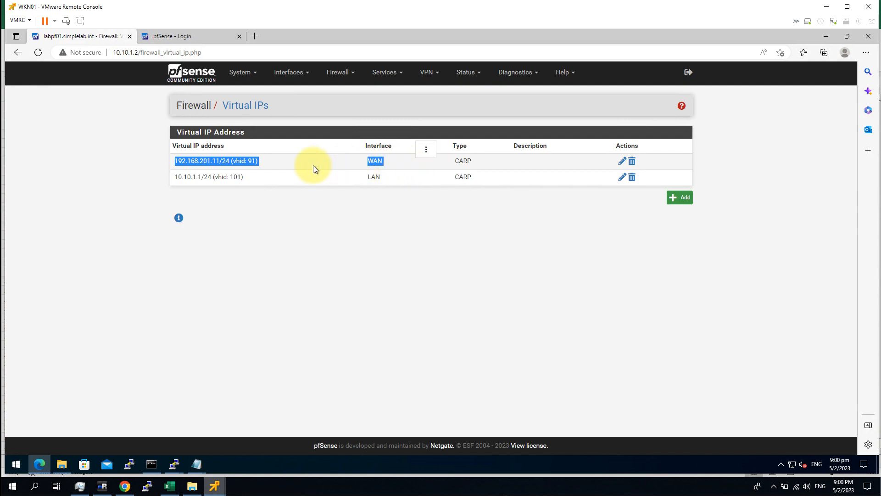
left_click_drag(199, 164, 409, 177)
left_click(231, 175)
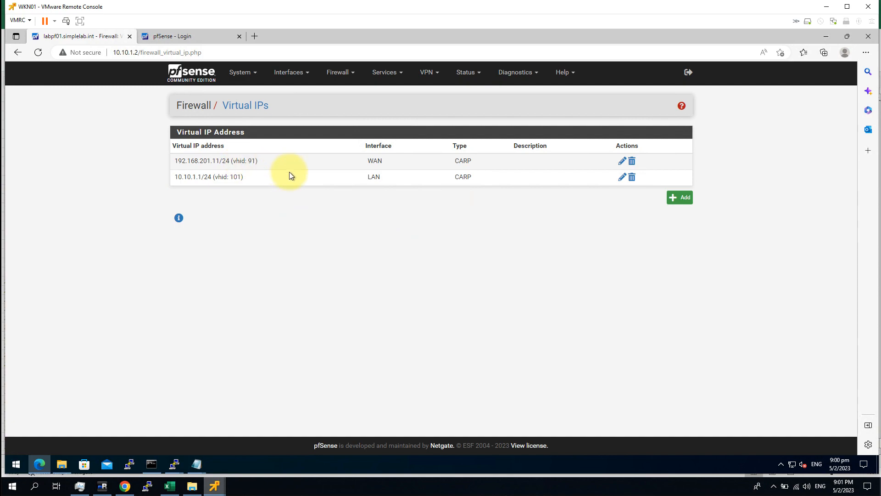
left_click(205, 147)
left_click(205, 147)
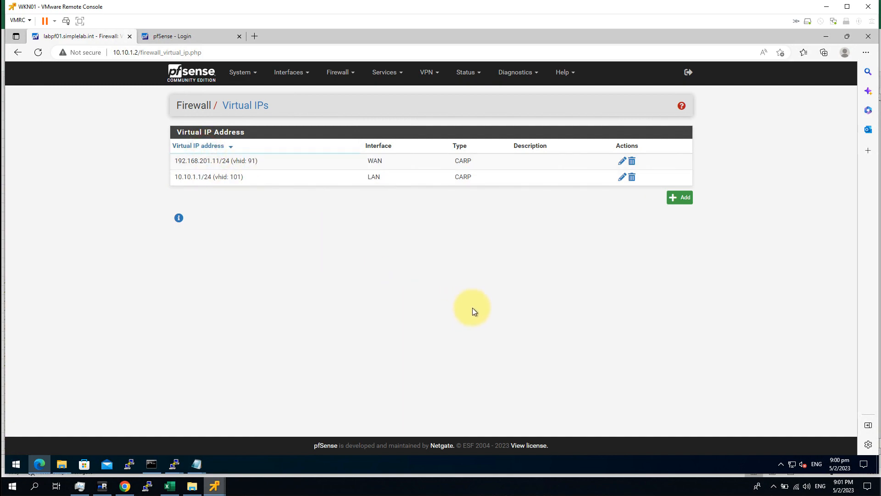
left_click(256, 110)
left_click_drag(767, 249, 125, 142)
left_click(126, 142)
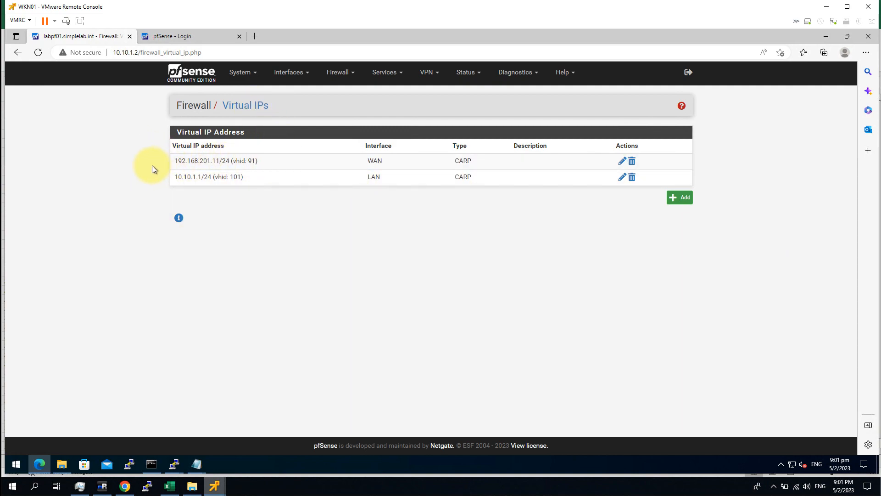
left_click_drag(199, 167, 546, 301)
left_click(547, 301)
left_click(178, 199)
left_click_drag(157, 163, 714, 248)
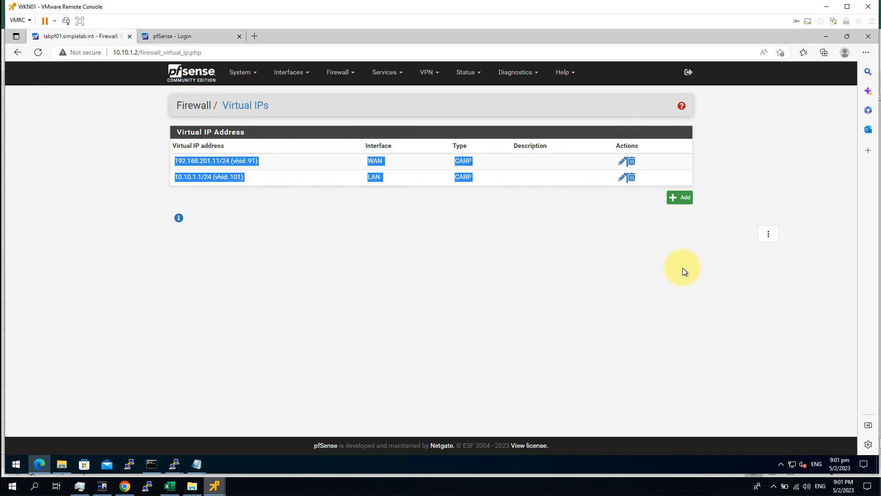
left_click(649, 279)
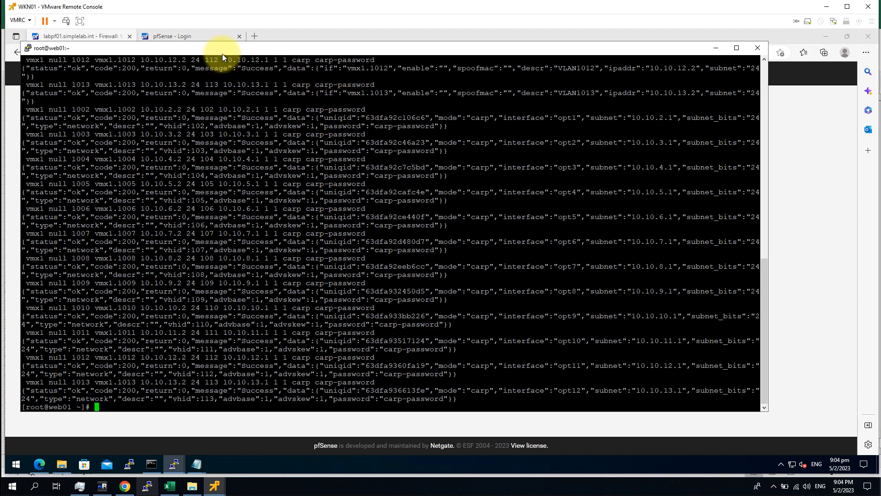
Step: Leave PuTTY and return to the pfSense Virtual IPs page in Edge
left_click(320, 40)
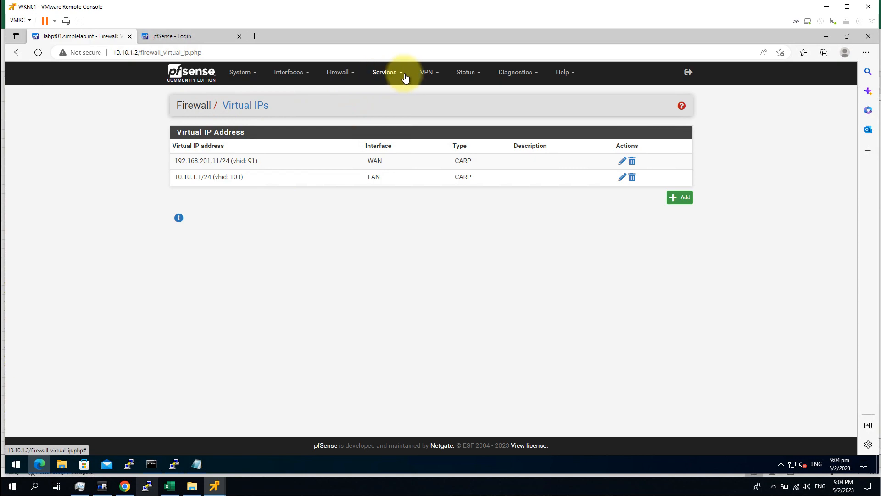
Step: Reload Virtual IPs to review the WAN, LAN and VLAN1002–1013 CARP entries, leaving the Firewall menu unused
left_click(252, 105)
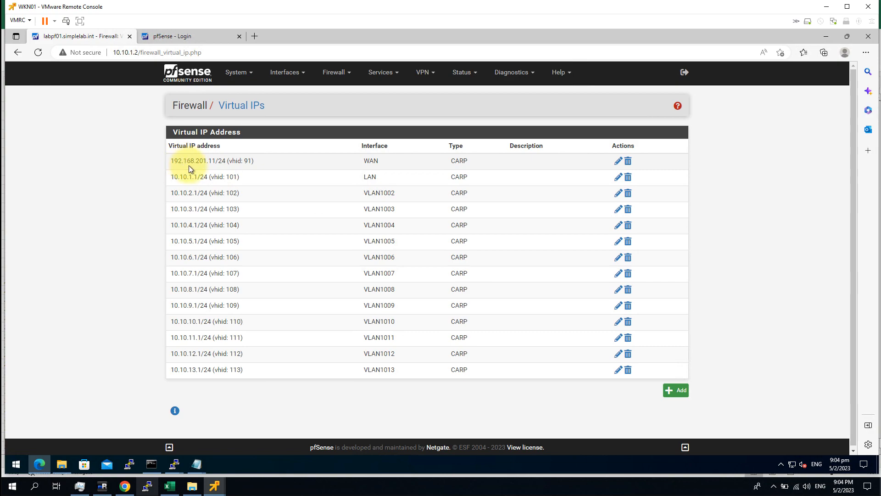
left_click_drag(173, 161, 456, 163)
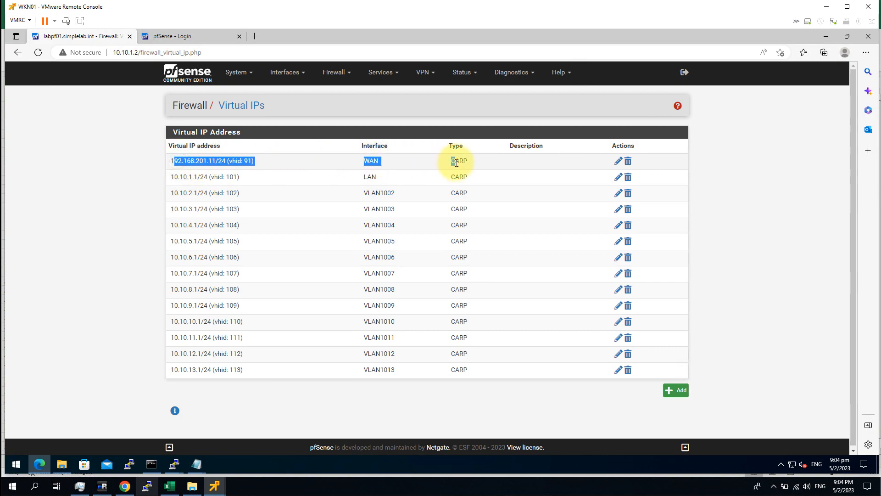
left_click_drag(174, 161, 386, 165)
left_click(331, 178)
left_click_drag(330, 178, 421, 182)
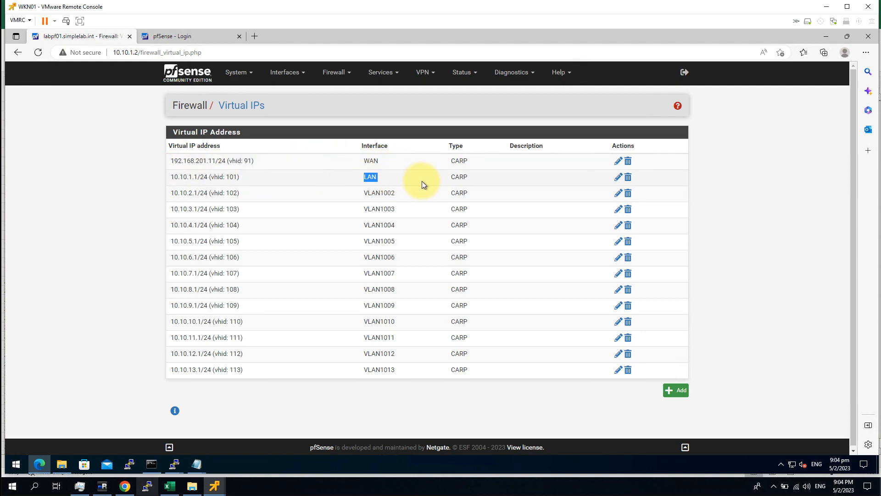
left_click_drag(343, 191, 403, 373)
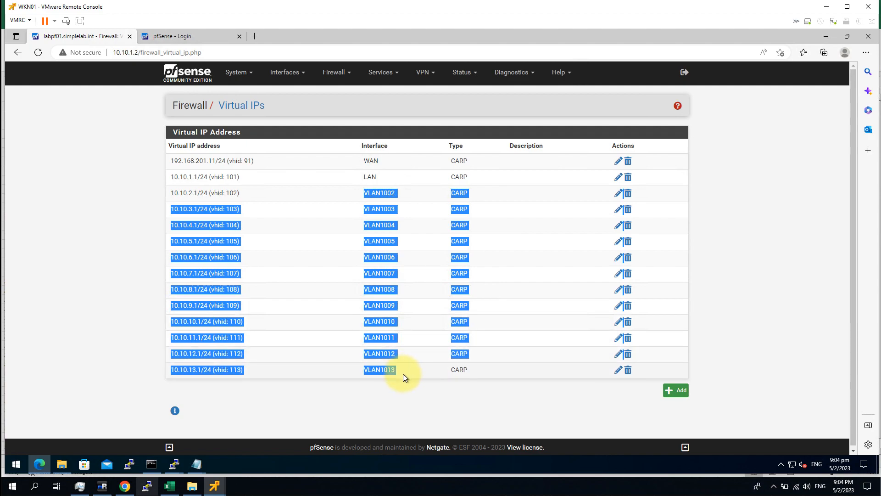
left_click(381, 396)
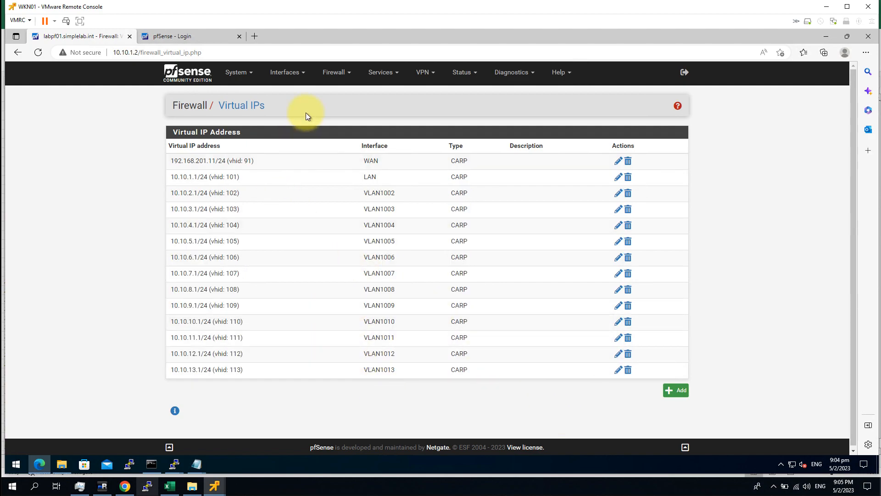
left_click(331, 72)
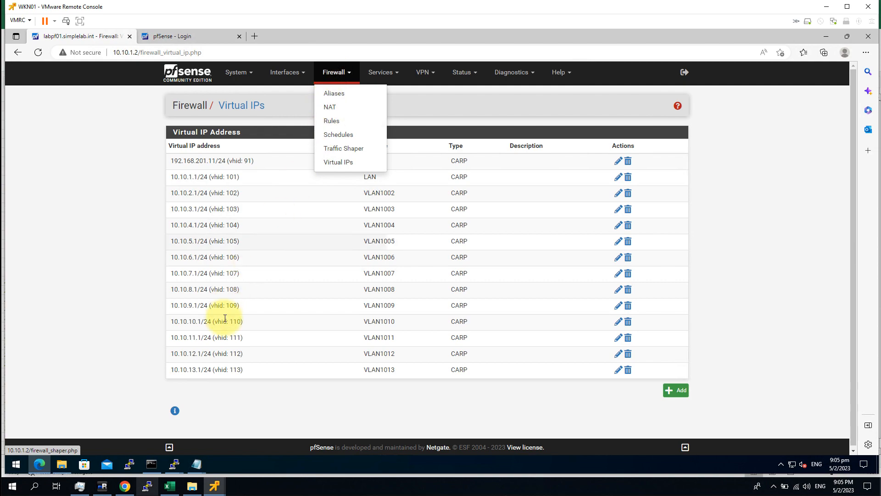
left_click(89, 241)
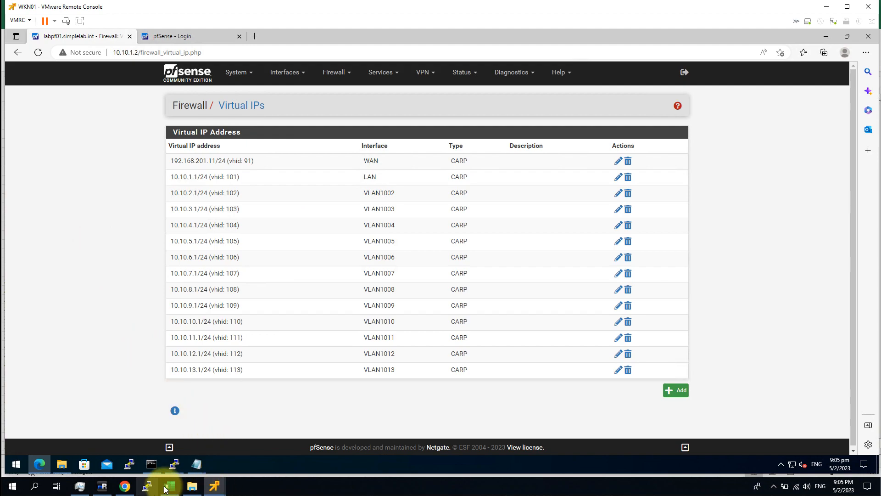
Step: In vSphere Networking, widen the tree and view the SimpleLab_00All_Trunk and Vlan201 port groups
left_click(125, 485)
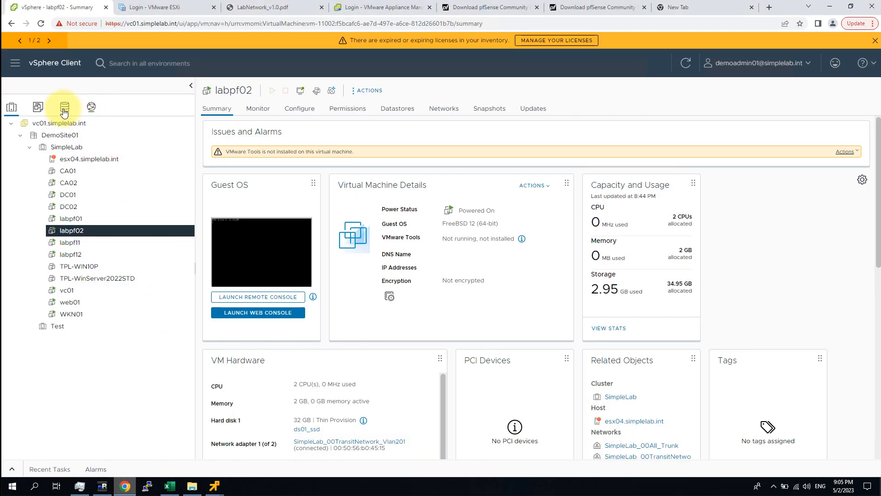
left_click(91, 106)
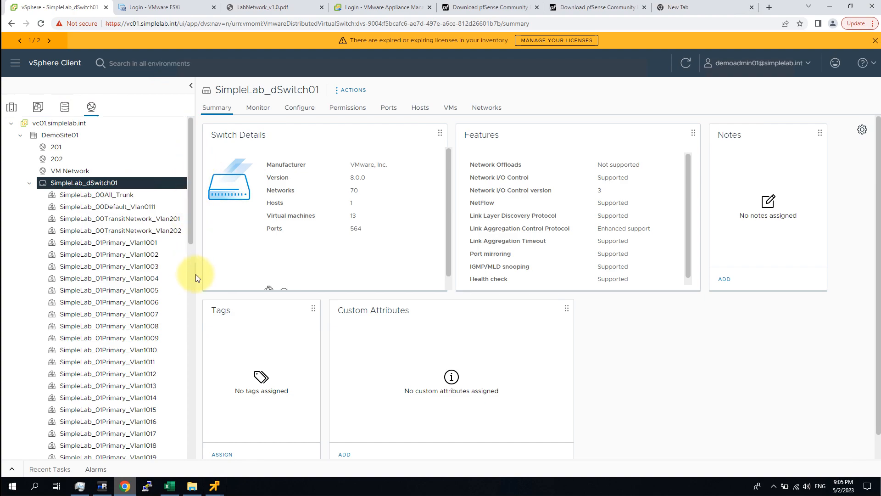
left_click_drag(195, 274, 222, 275)
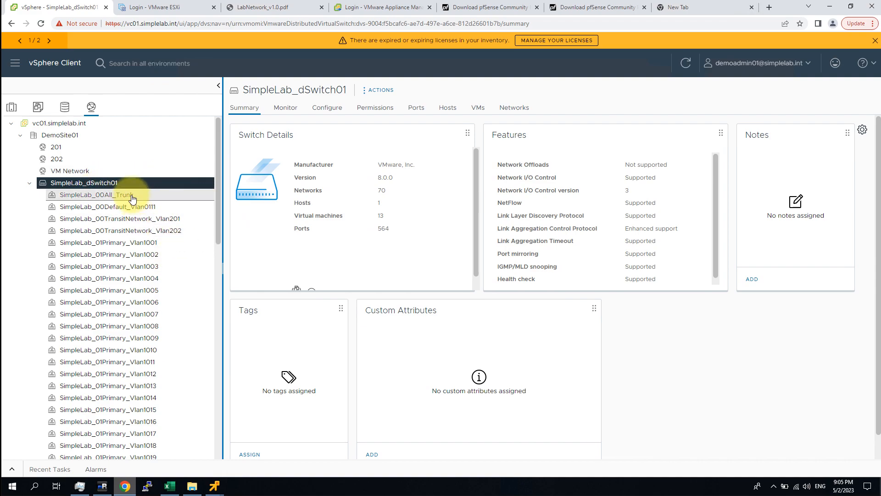
left_click(112, 198)
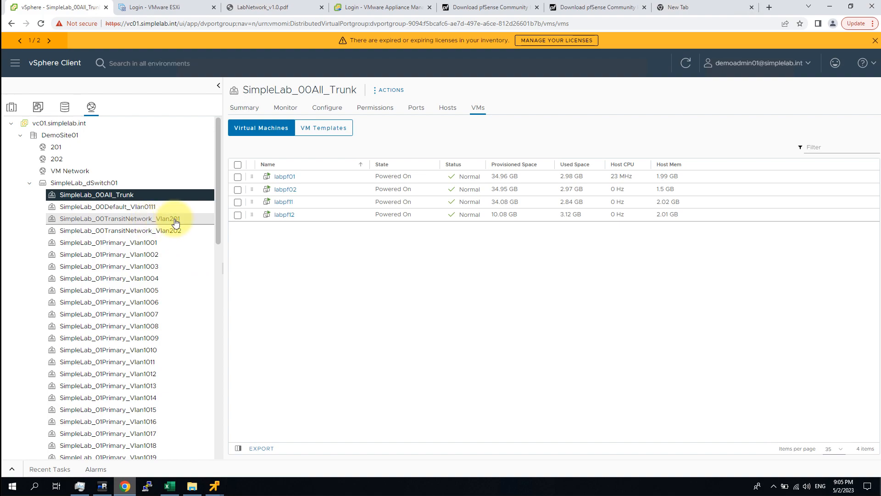
left_click(156, 222)
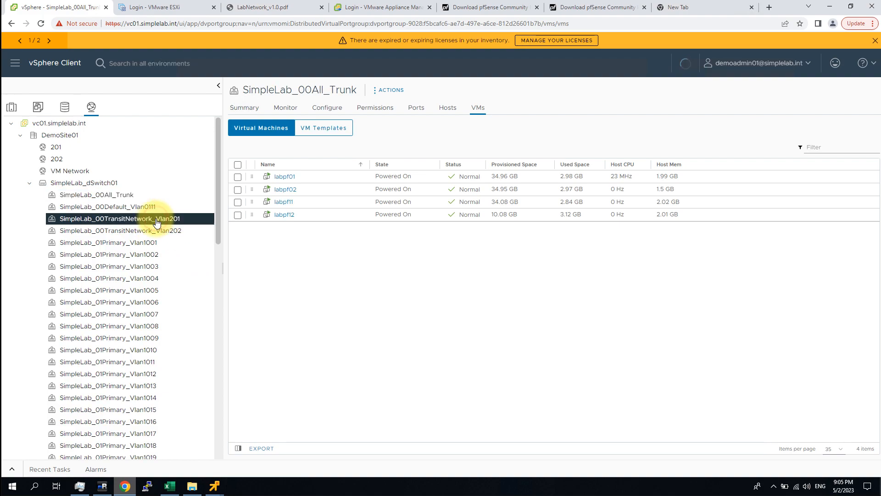
Step: Confirm SimpleLab_00All_Trunk's security accepts promiscuous mode, MAC changes and forged transmits, and save
left_click(124, 196)
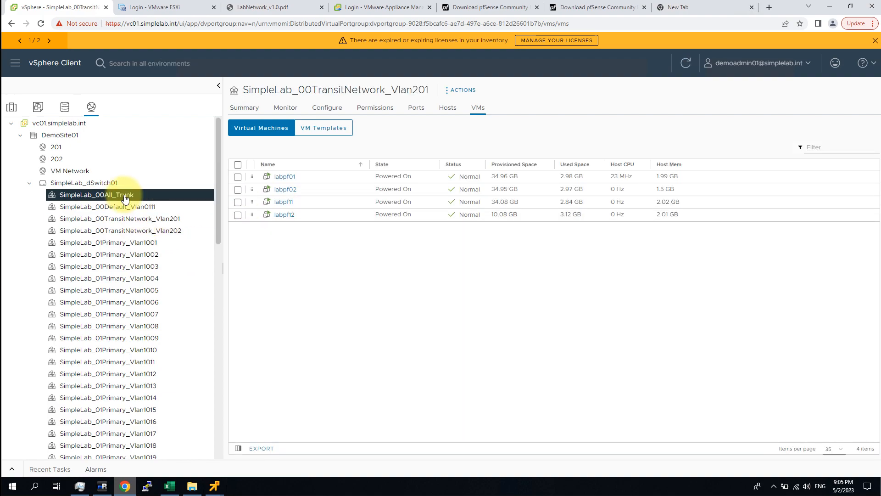
right_click(124, 195)
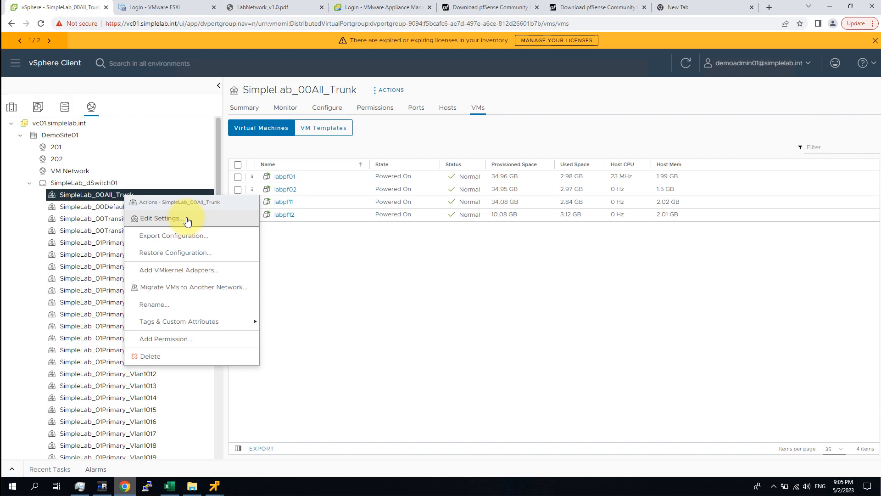
left_click(214, 219)
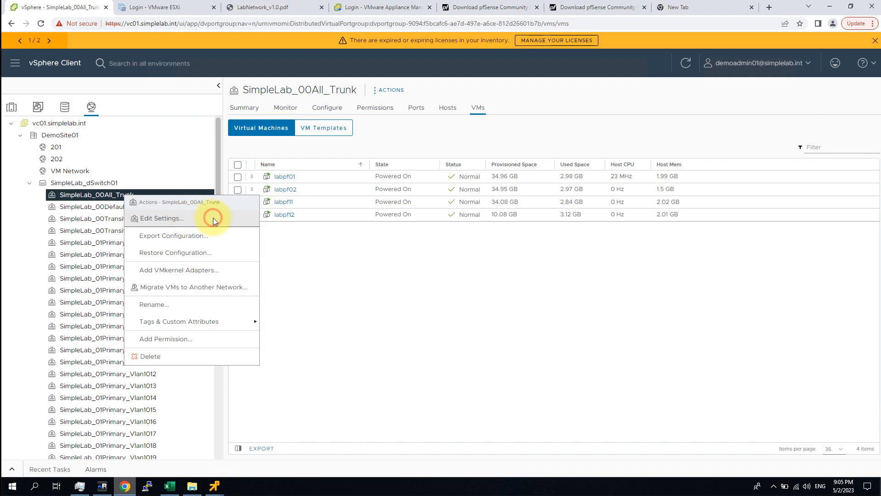
left_click(225, 190)
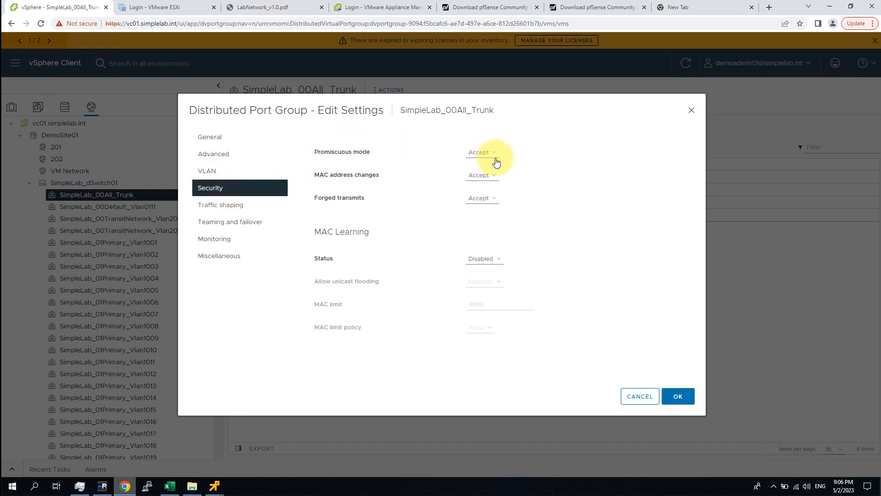
left_click_drag(316, 177, 410, 182)
left_click(311, 197)
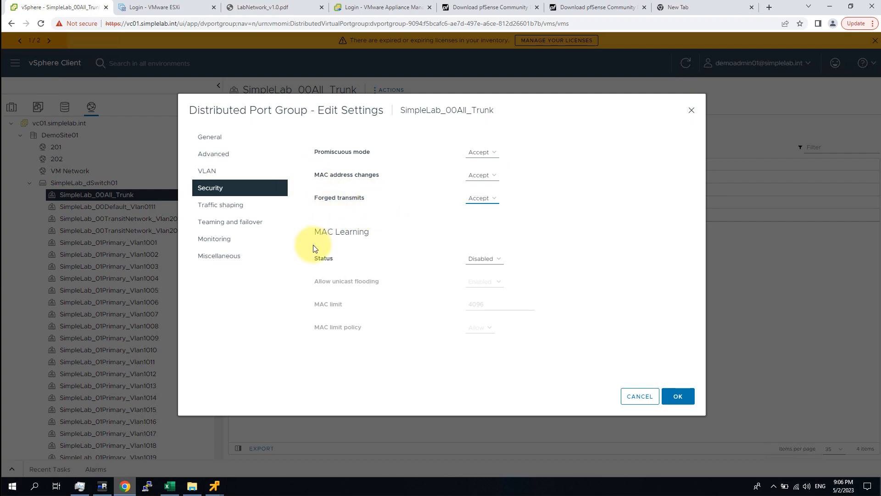
left_click(486, 160)
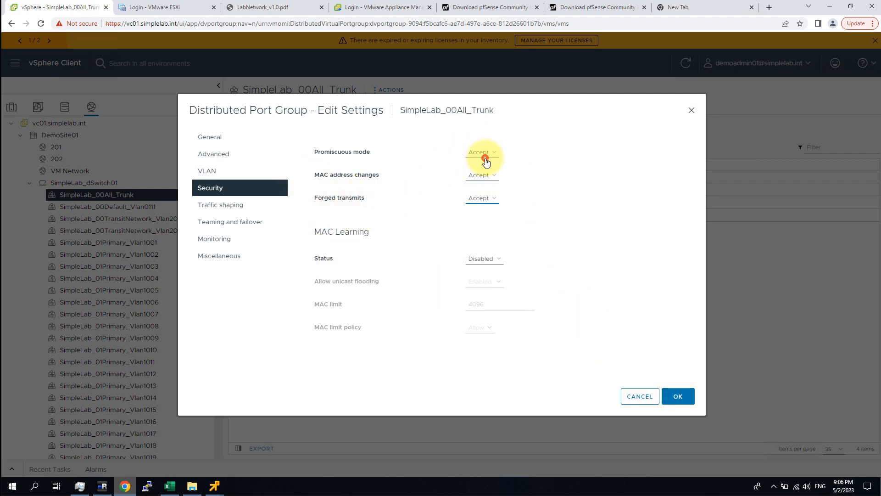
left_click(500, 152)
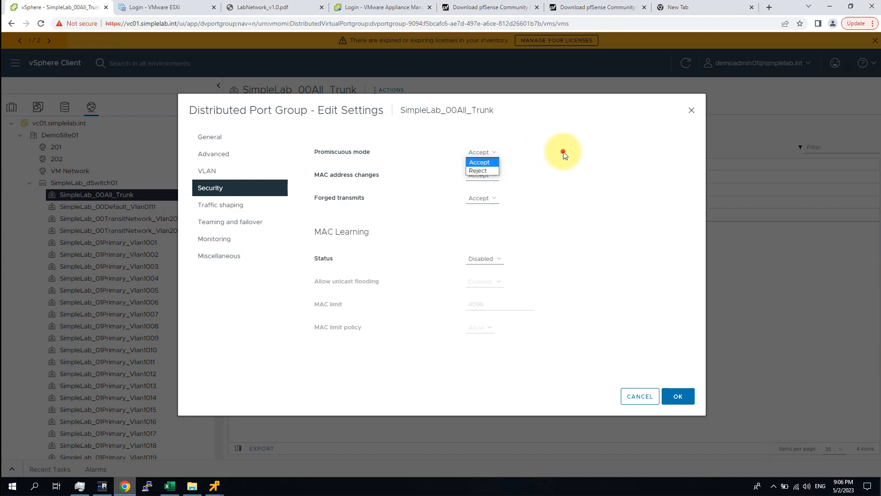
left_click(678, 396)
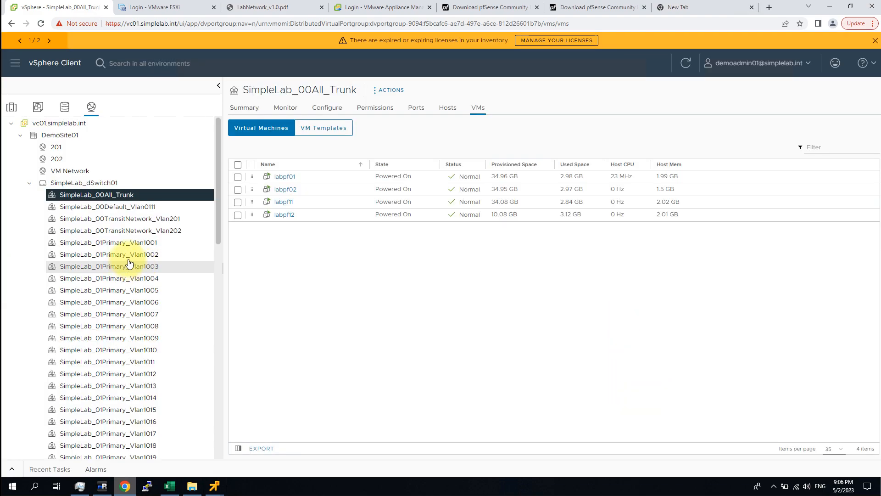
Step: Confirm SimpleLab_00TransitNetwork_Vlan201's security settings stay at Accept and save with OK
left_click(170, 218)
right_click(174, 218)
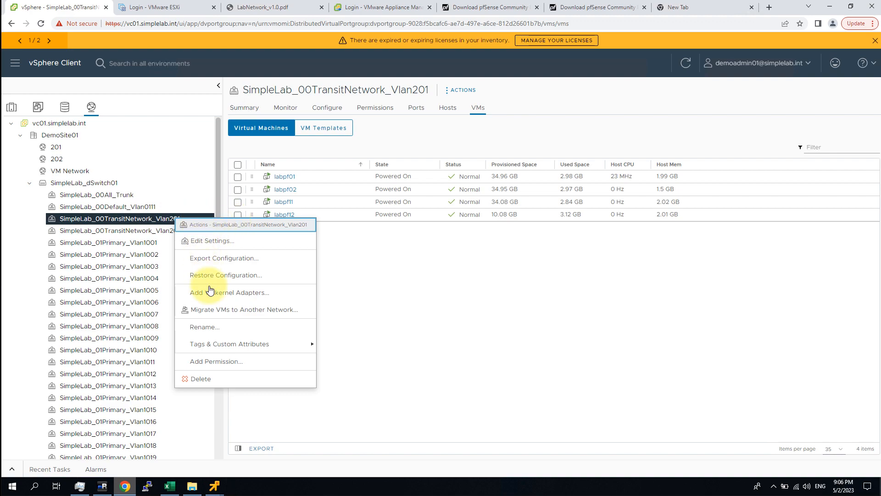
left_click(218, 241)
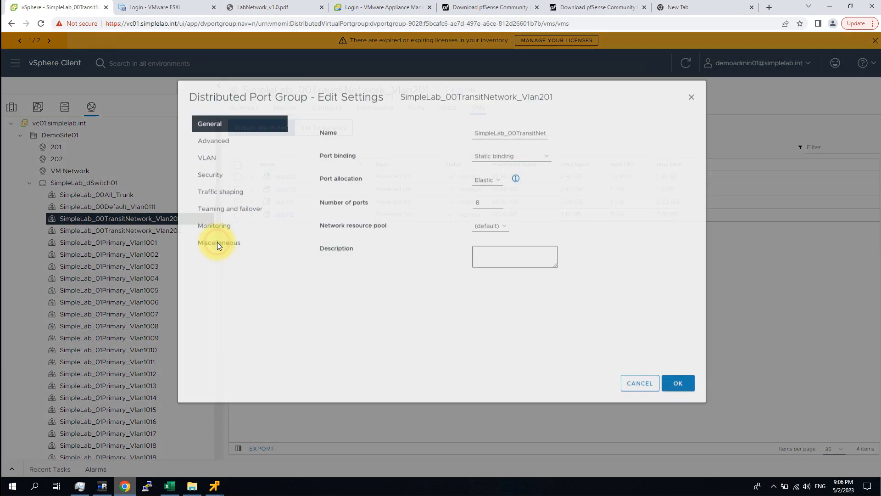
left_click(216, 188)
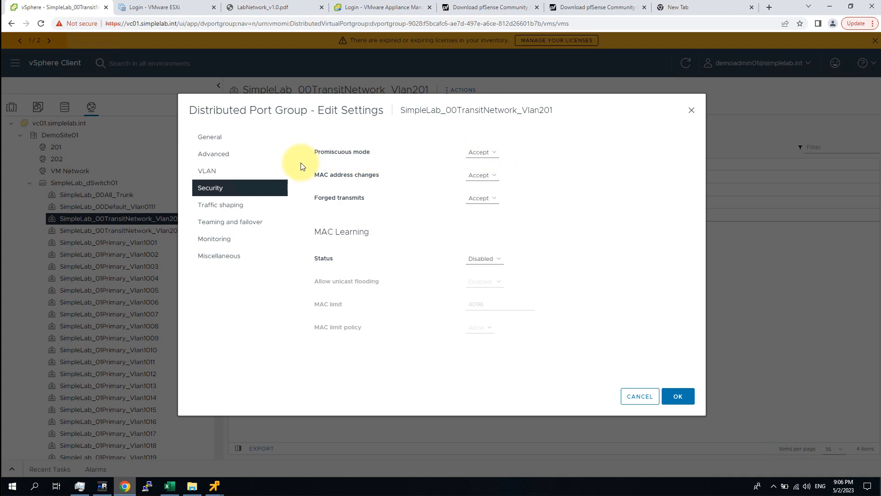
left_click(691, 395)
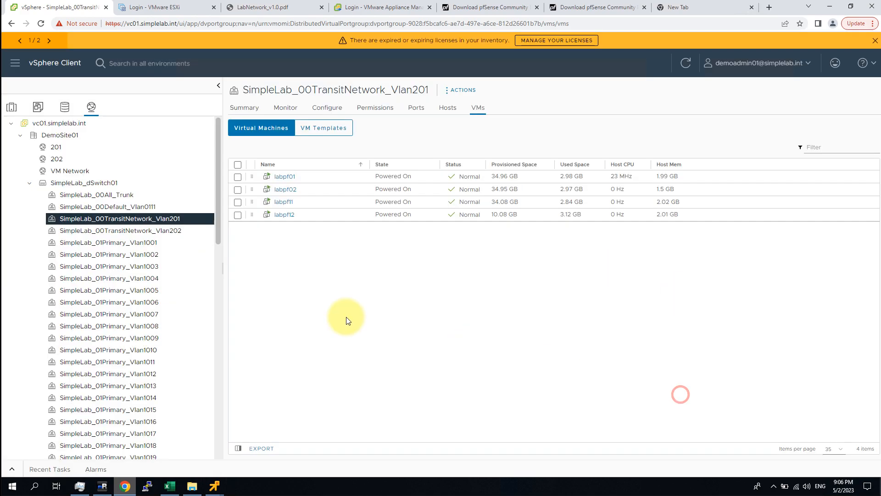
Step: Inspect SimpleLab_01Primary_Vlan1002's Reject security settings and cancel without changes
right_click(150, 255)
left_click(223, 276)
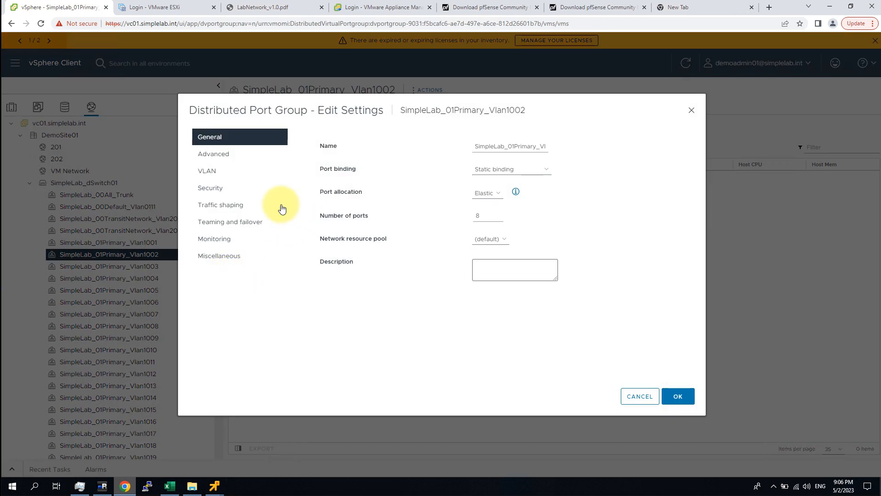
left_click(223, 187)
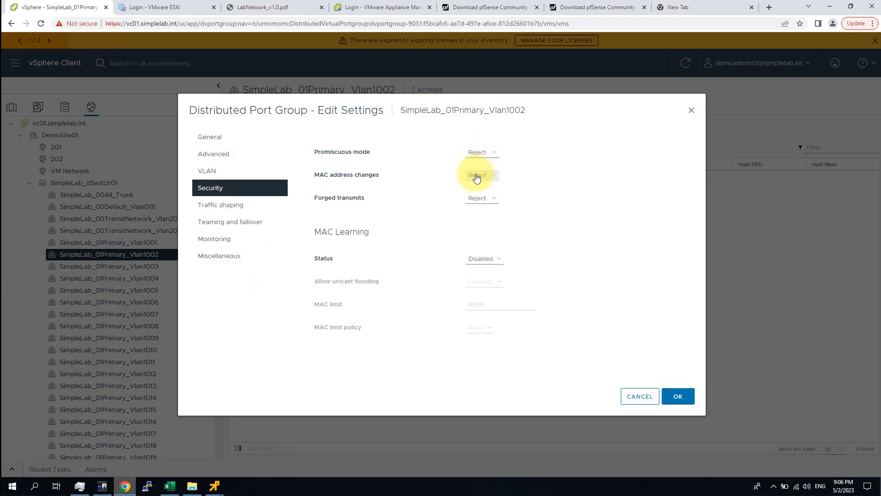
left_click(636, 396)
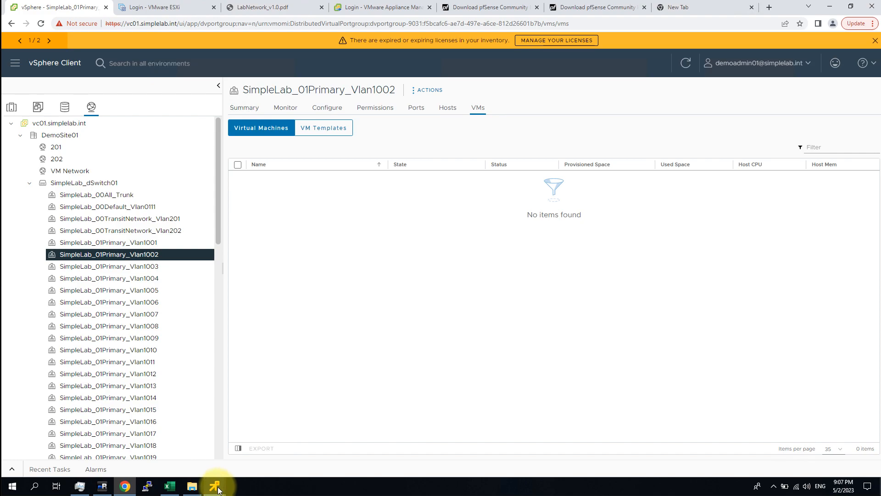
left_click(173, 488)
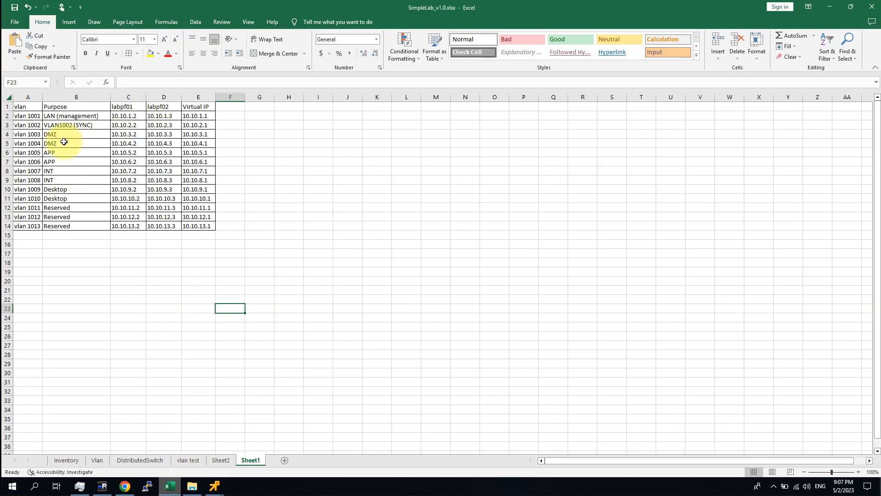
left_click_drag(23, 125, 207, 128)
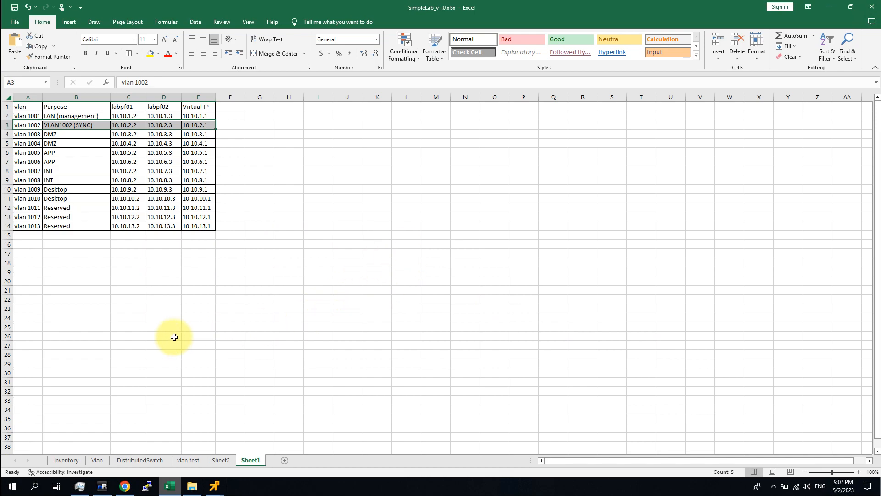
left_click(125, 485)
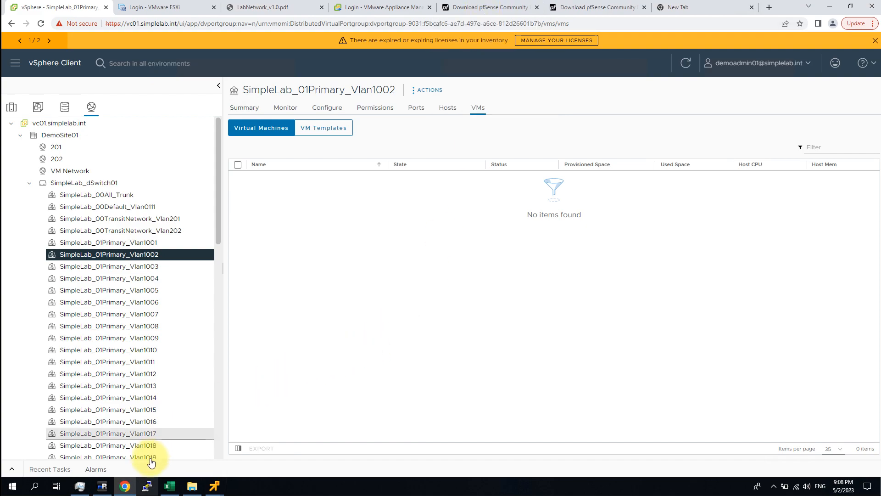
left_click(214, 486)
Step: Open pfSense Firewall Rules on the VLAN1002 interface tab
left_click(65, 441)
left_click(335, 72)
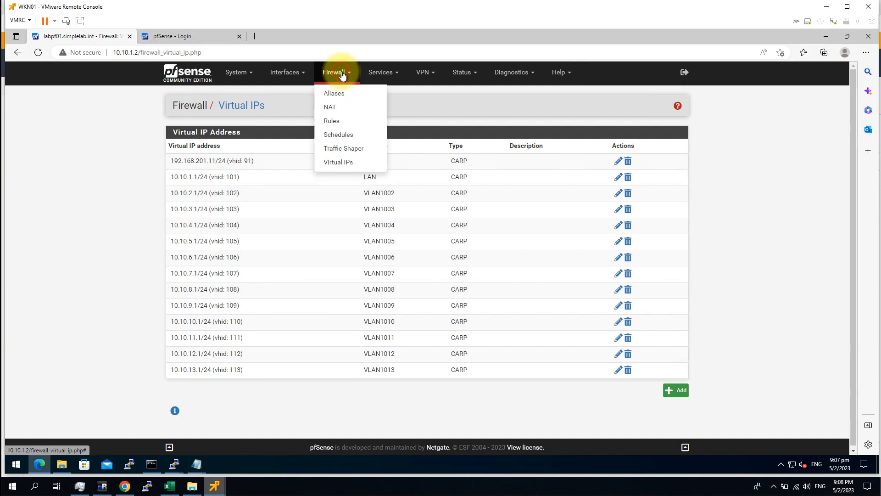
left_click(336, 118)
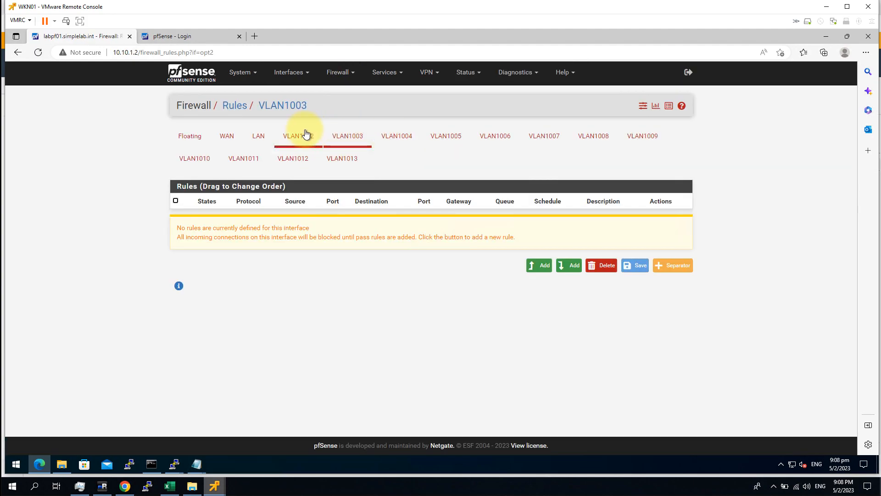
left_click(299, 136)
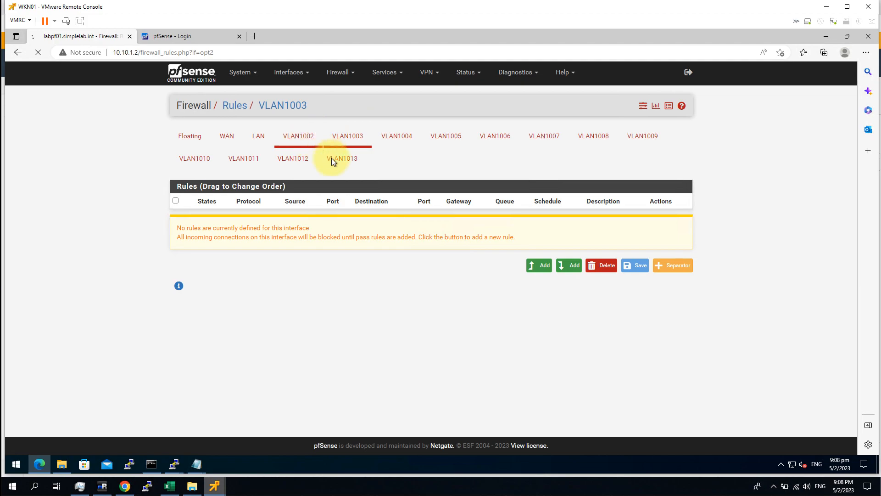
left_click(338, 72)
left_click(339, 122)
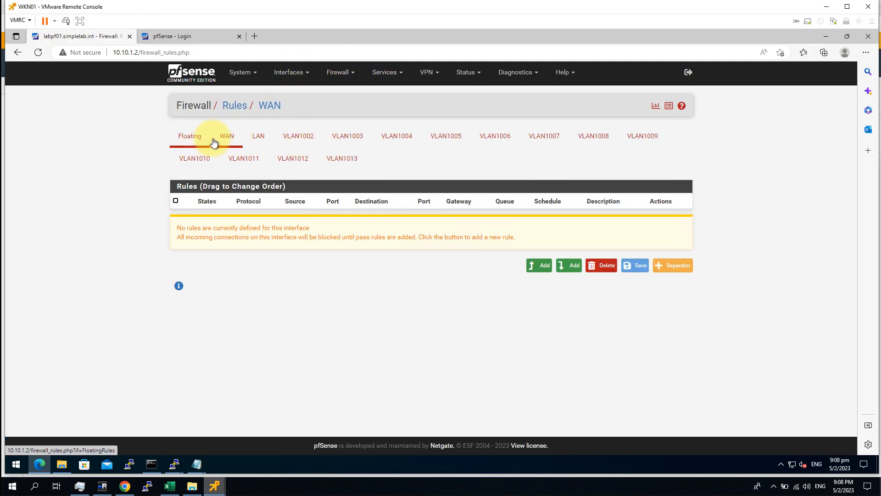
left_click(303, 141)
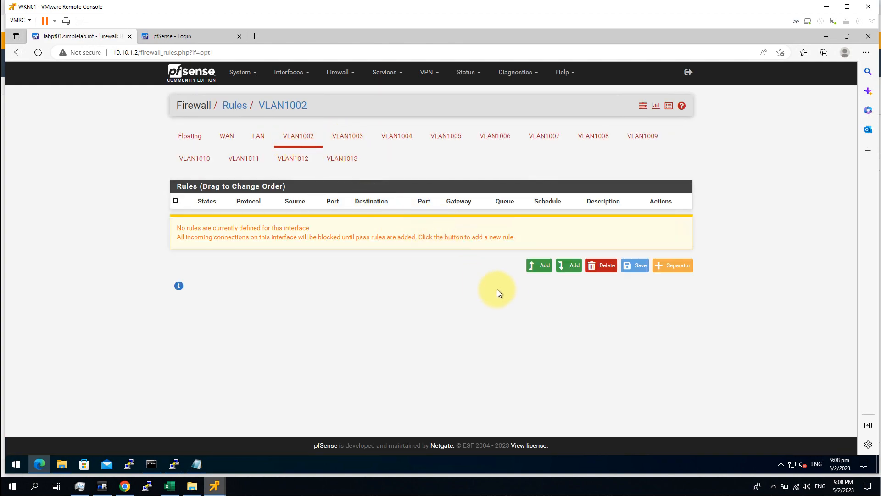
Step: Add a top pass rule with protocol Any on VLAN1002, save it and apply changes
left_click(531, 268)
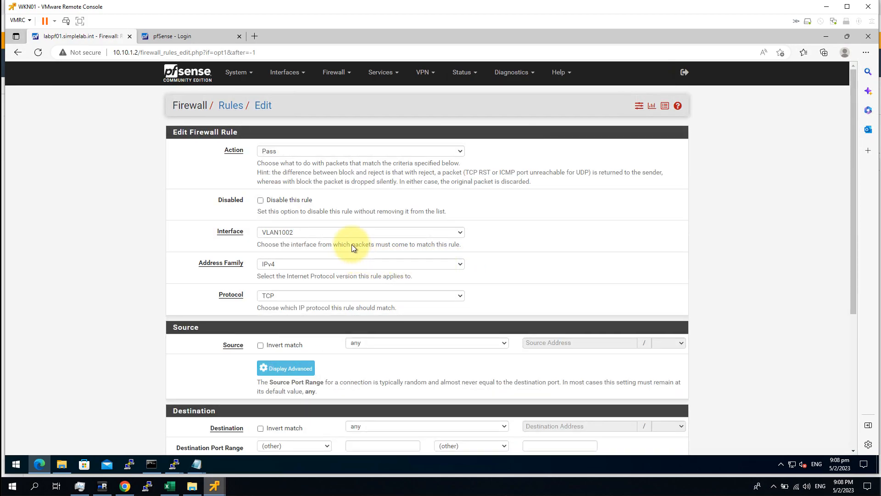
left_click(303, 293)
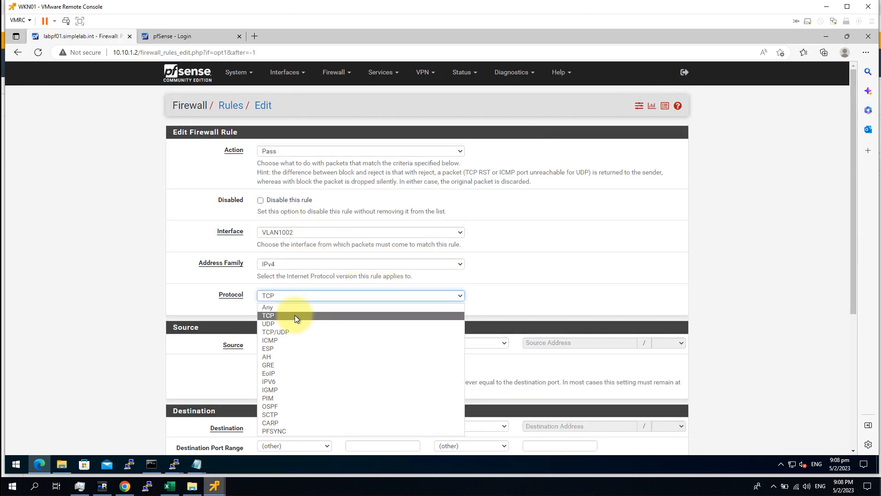
left_click(293, 307)
left_click(94, 287)
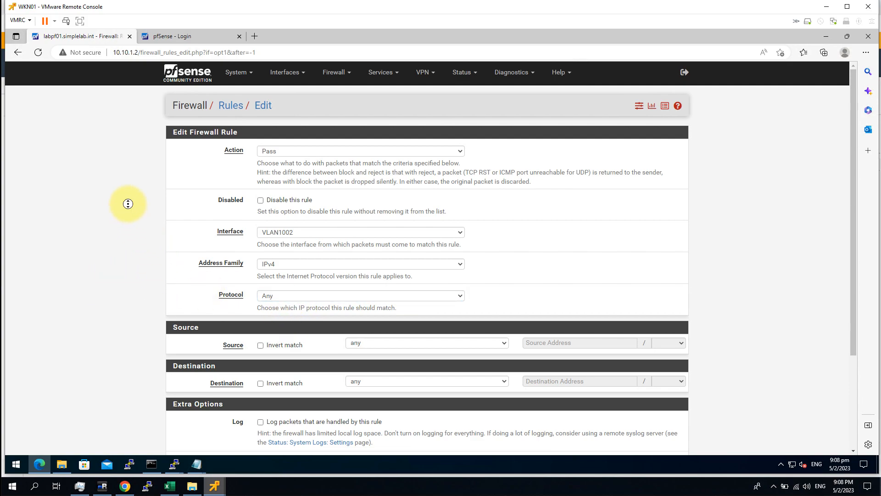
scroll(130, 239, "down", 2)
scroll(136, 298, "up", 2)
scroll(138, 321, "down", 3)
left_click(260, 409)
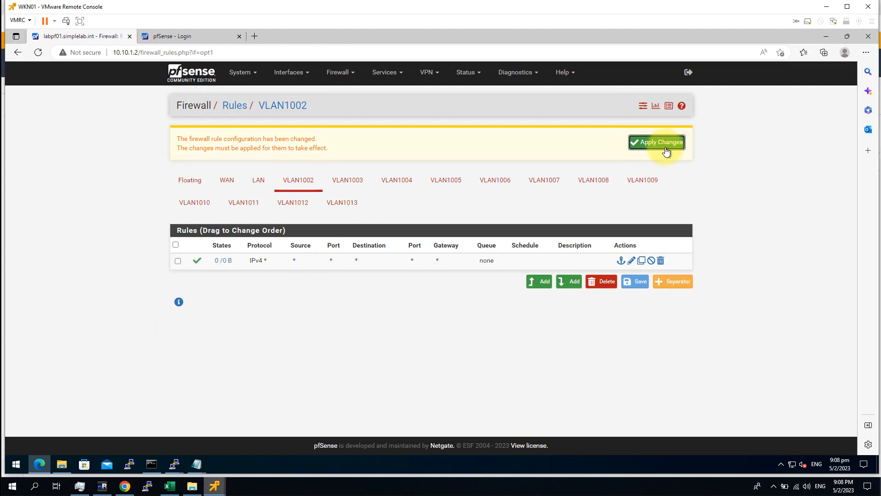
left_click(669, 145)
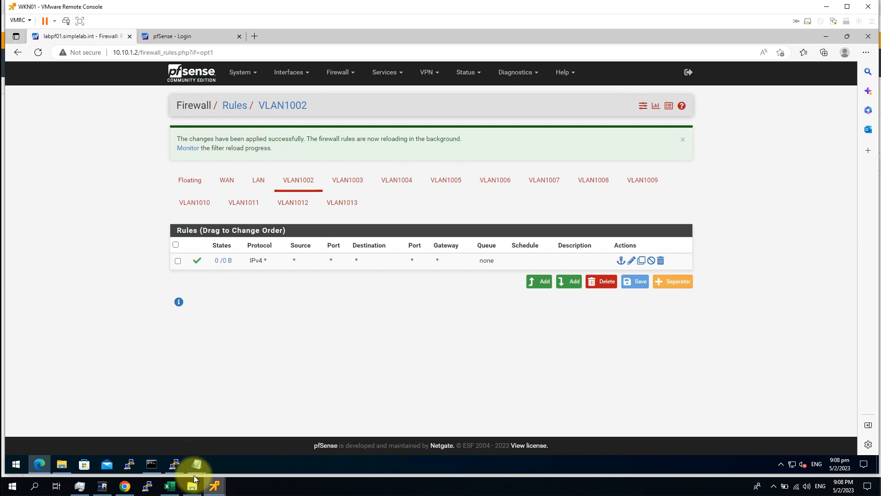
mouse_move(215, 485)
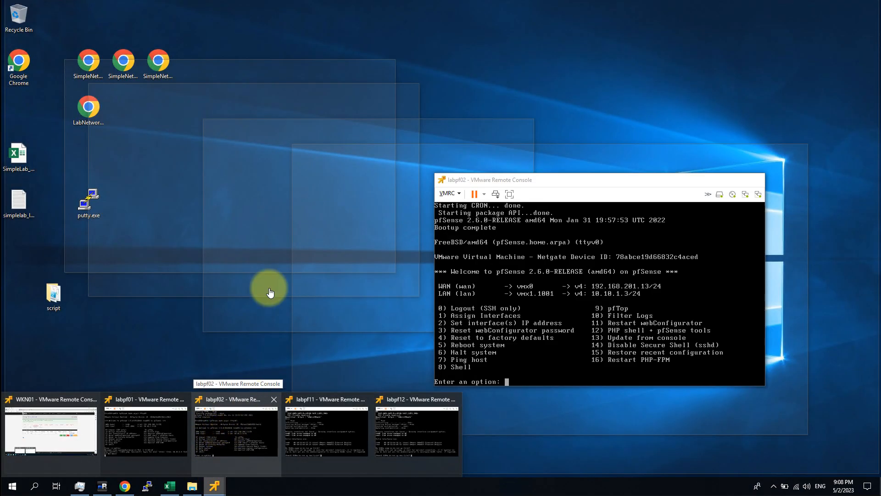
Step: Bring the labpf02 console forward, move it aside, and switch to the pfSense login tab
left_click(223, 433)
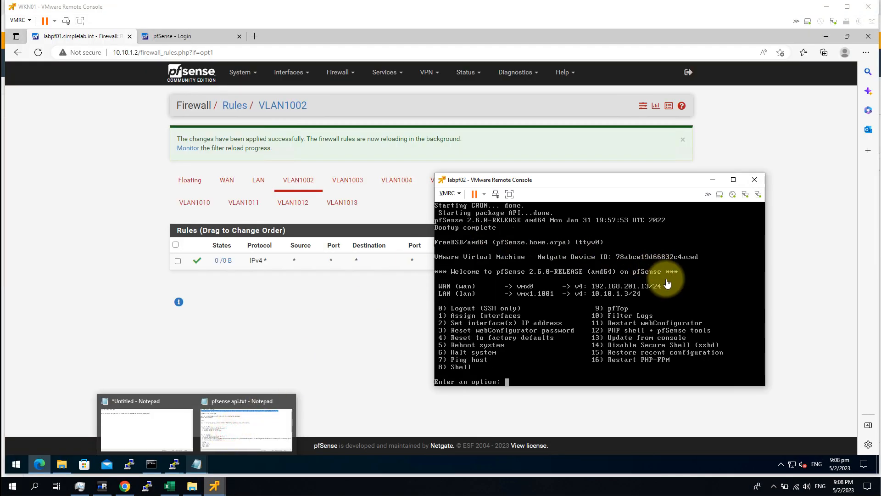
left_click_drag(599, 183, 464, 136)
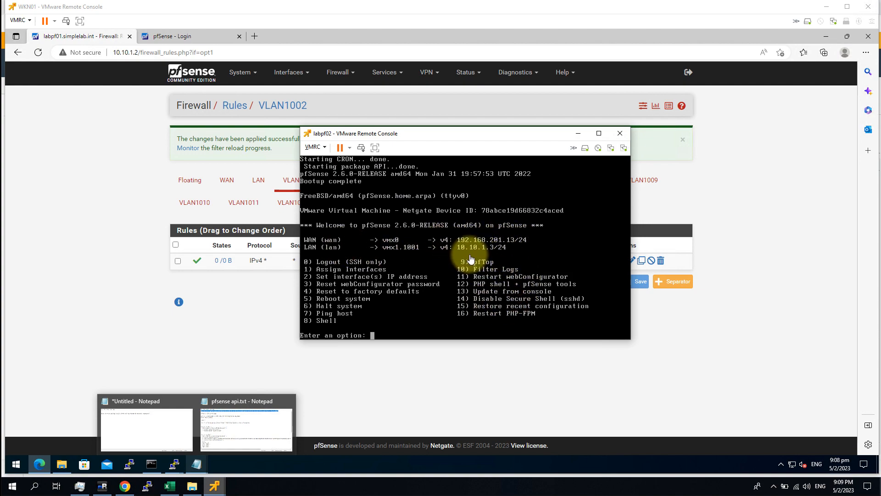
left_click(188, 40)
left_click(188, 40)
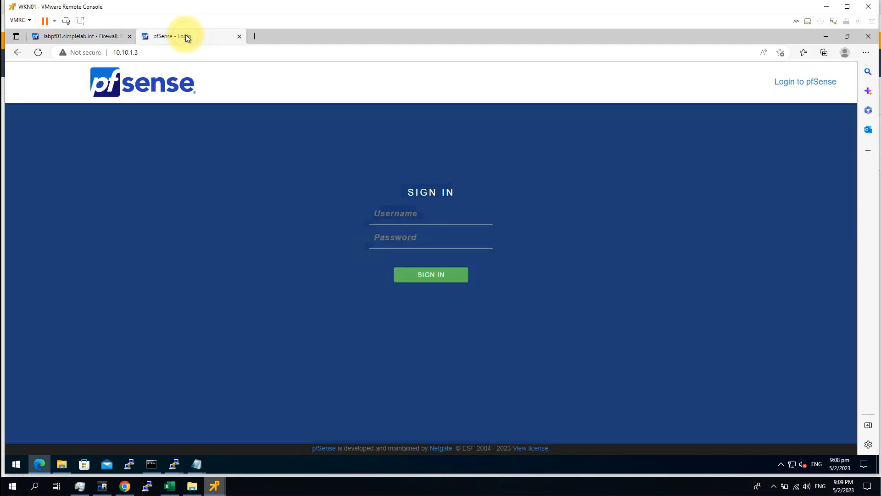
Step: Sign in to labpf02's web interface as admin with the account password
left_click(422, 213)
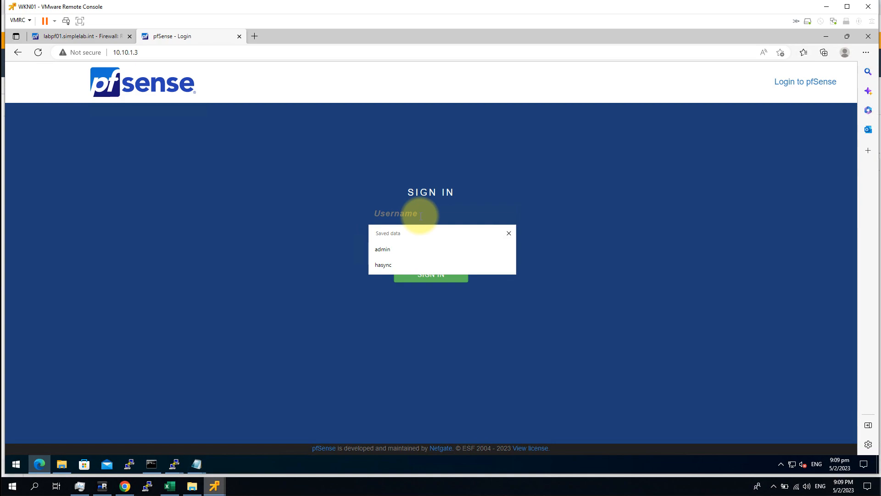
type("admin")
key("Tab")
type("pfs")
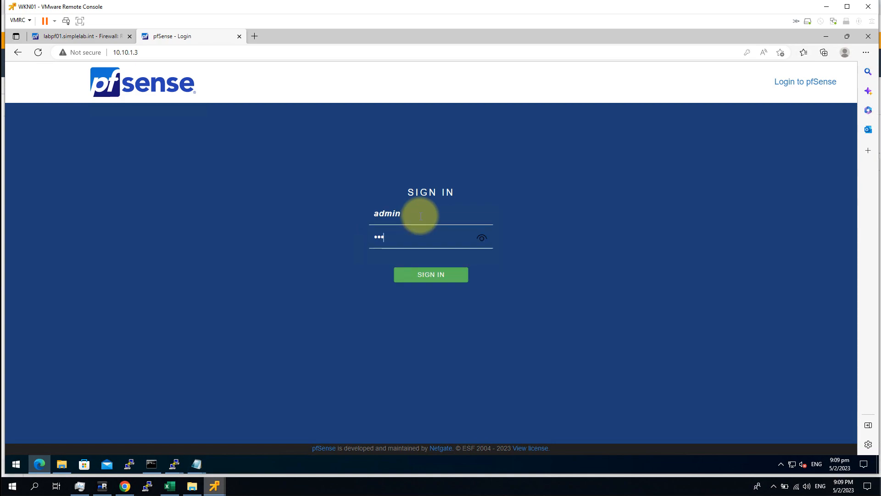
key("Return")
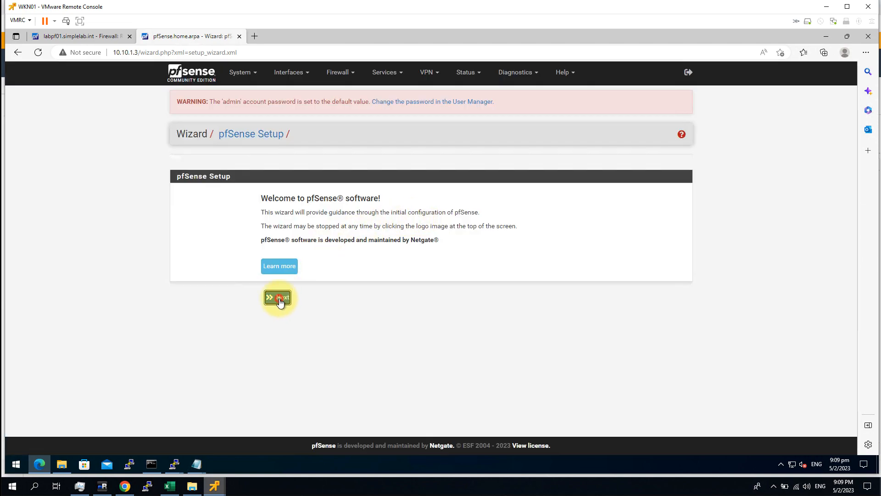
Step: Advance the wizard to General Information and replace the hostname with labpf02
left_click(279, 299)
left_click(271, 316)
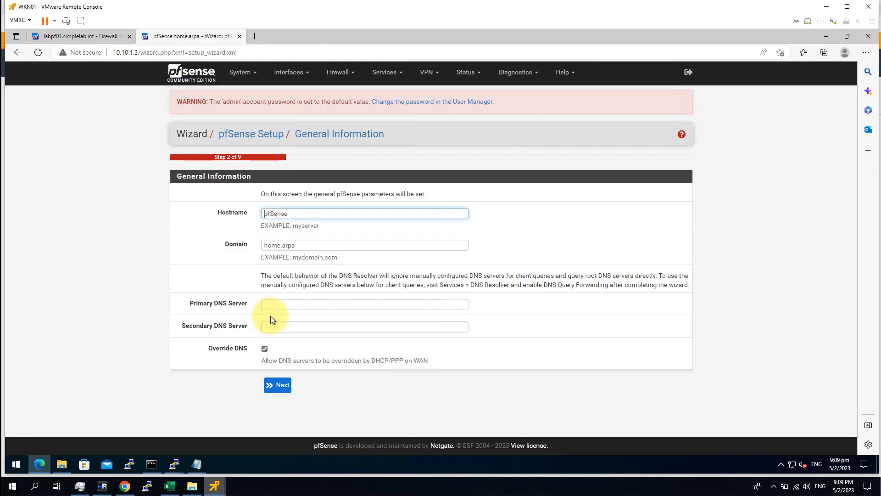
left_click(289, 219)
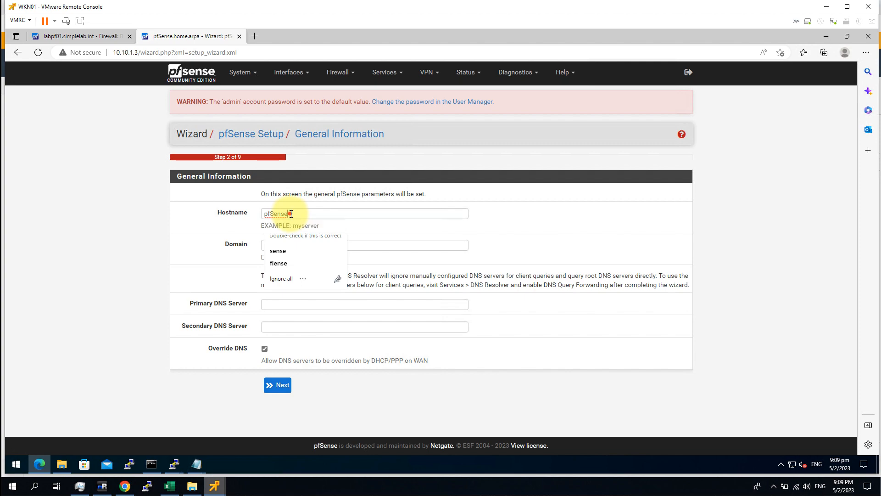
double_click(291, 213)
key("BackSpace")
type("labpf02")
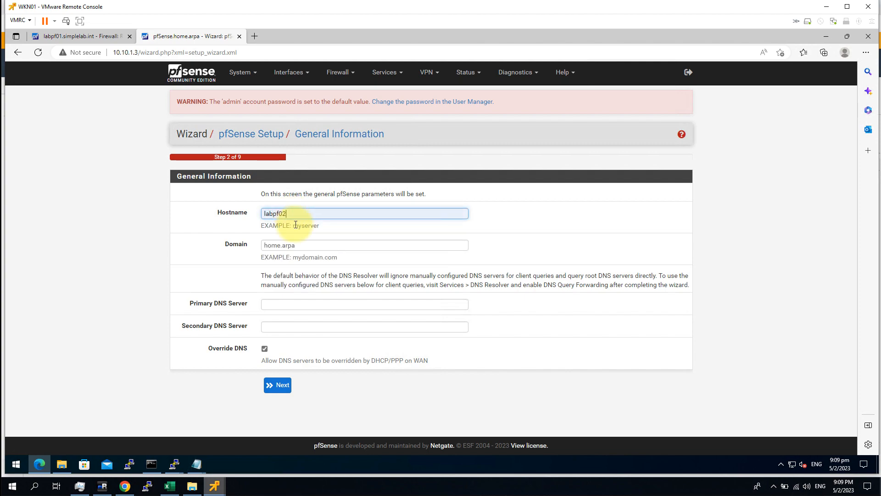
double_click(318, 243)
Step: Set the domain to simplelab.int and DNS servers to 8.8.8.8 and 1.1.1.1
left_click(318, 242)
type("ho")
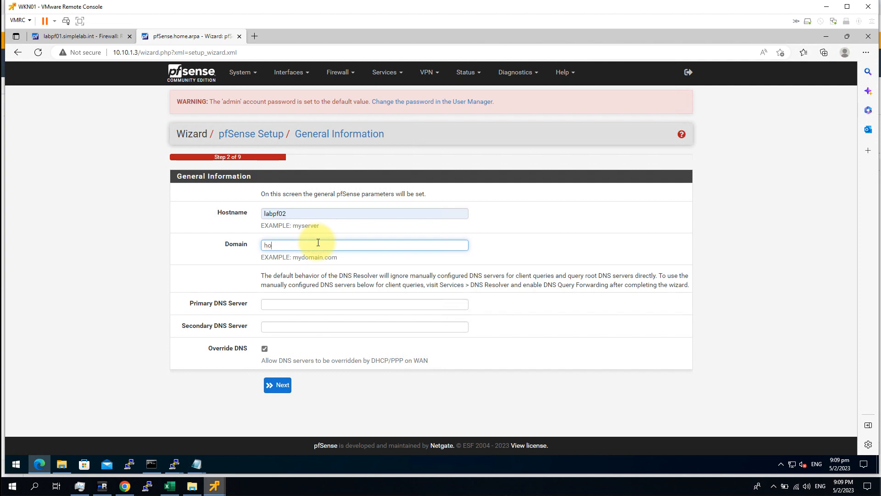
type("sim")
key("Down")
key("Return")
left_click(276, 306)
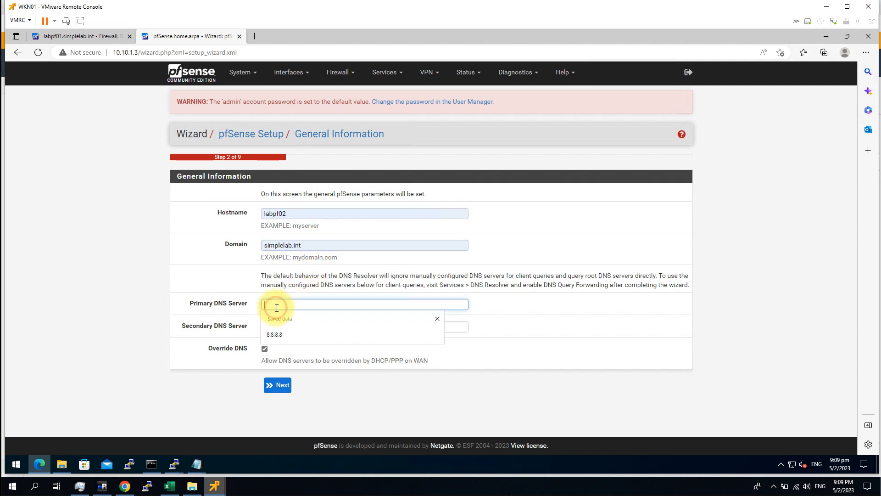
left_click(285, 333)
left_click(286, 329)
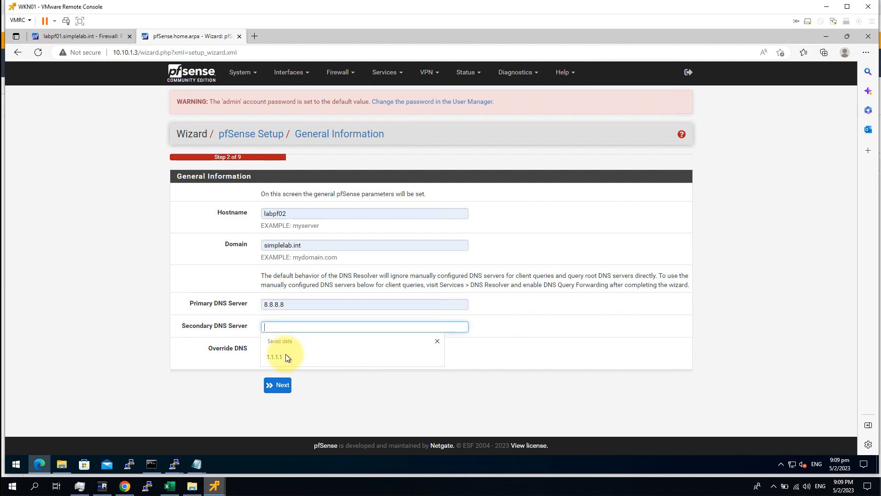
left_click(285, 356)
Step: Pick stdtime.gov.hk from autofill as time server and Asia/Hong_Kong as timezone
left_click(285, 386)
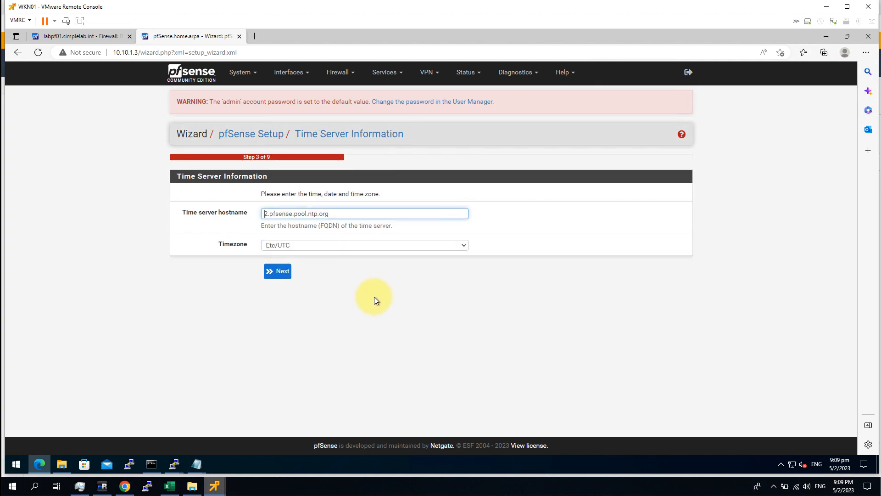
triple_click(303, 213)
type("st")
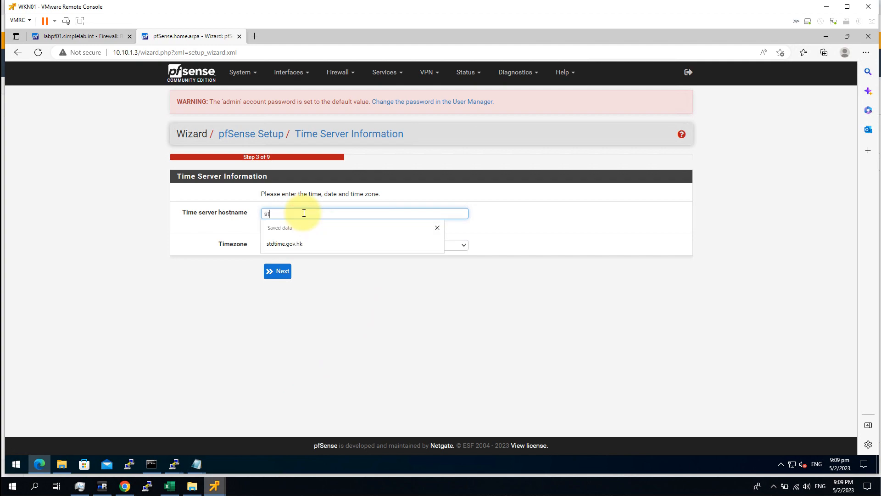
key("Down")
key("Return")
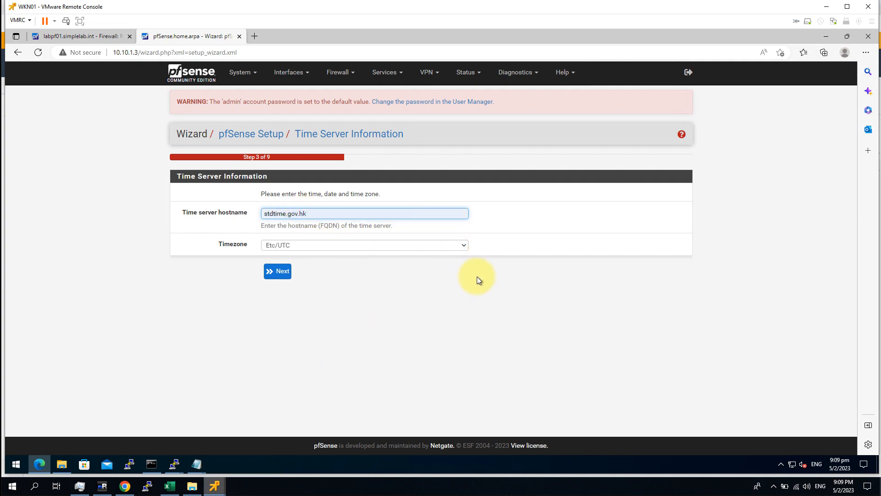
key("Tab")
key("alt+Down")
left_click_drag(464, 365, 467, 334)
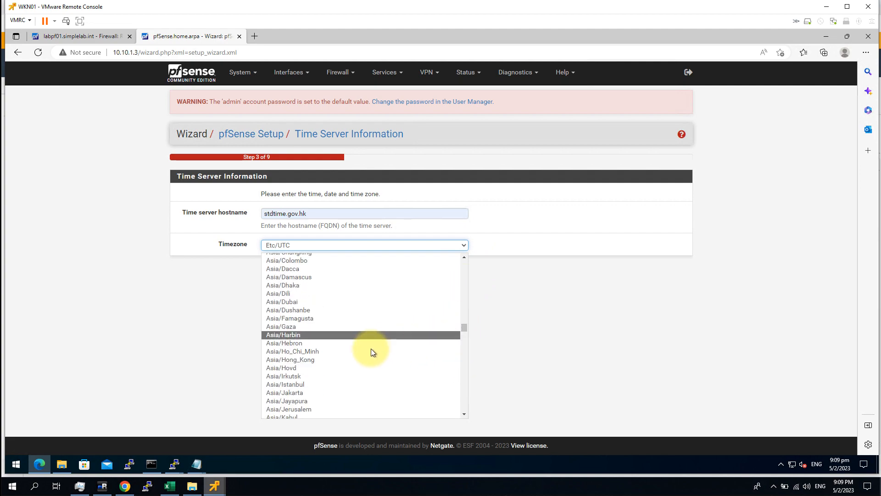
left_click(338, 359)
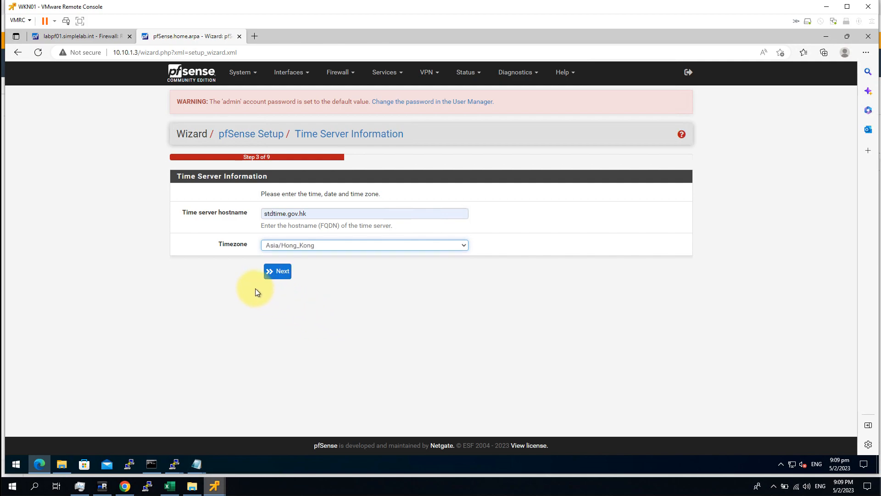
left_click(272, 272)
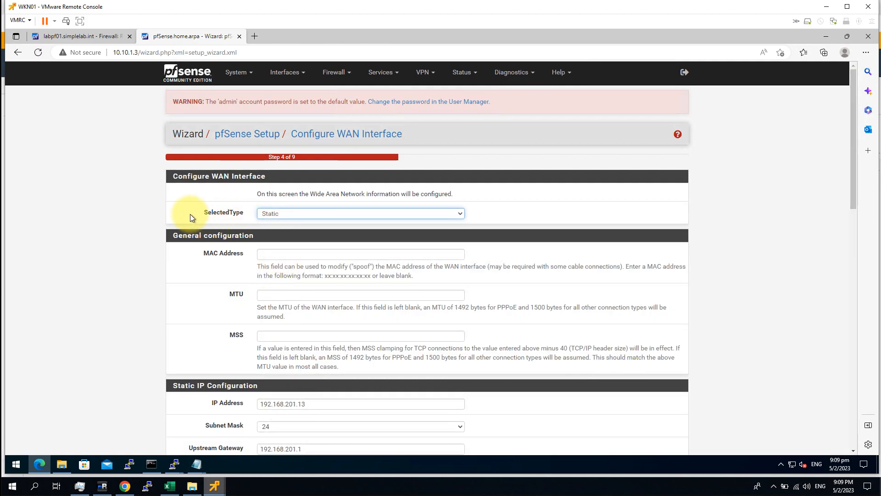
Step: Confirm the static WAN 192.168.201.13 settings, turn off RFC1918 and bogon network blocking, and continue
left_click(117, 277)
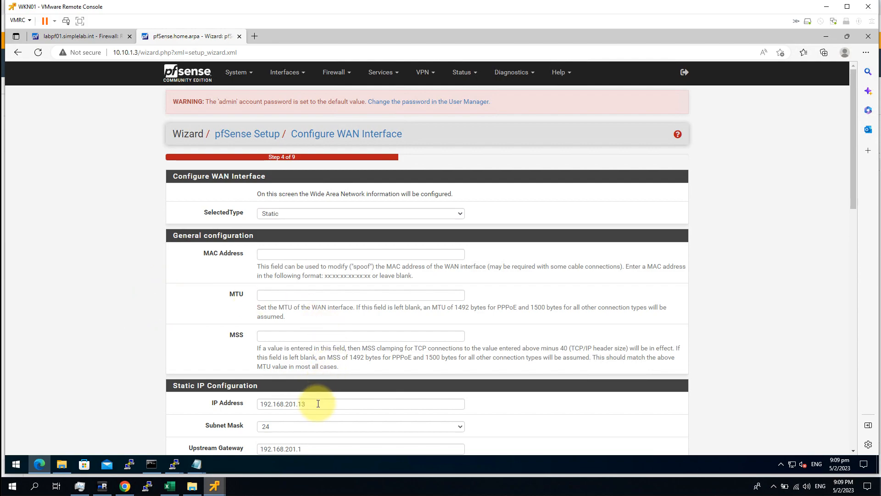
scroll(320, 390, "down", 1)
left_click(327, 346)
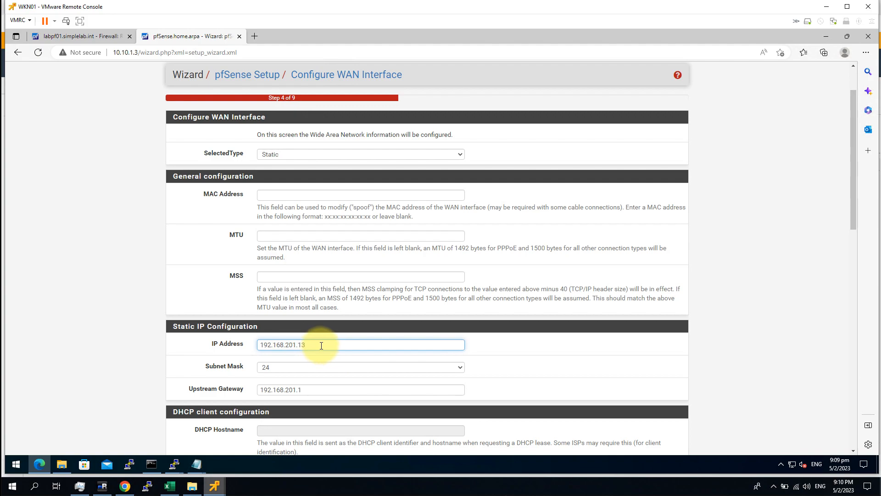
left_click(152, 334)
scroll(152, 332, "down", 8)
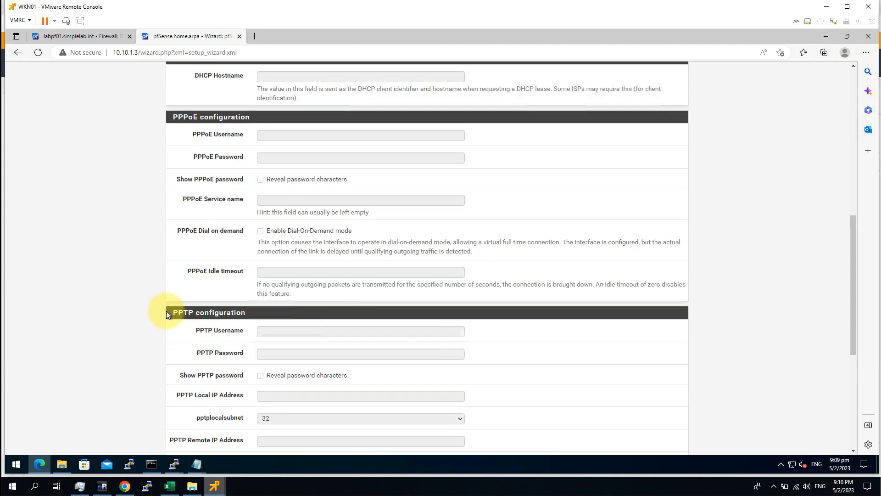
scroll(184, 321, "down", 5)
left_click(260, 302)
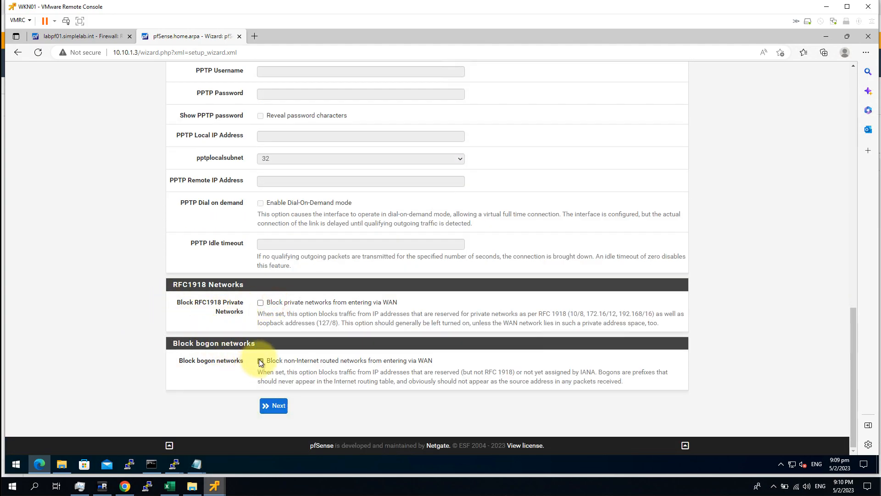
left_click(260, 361)
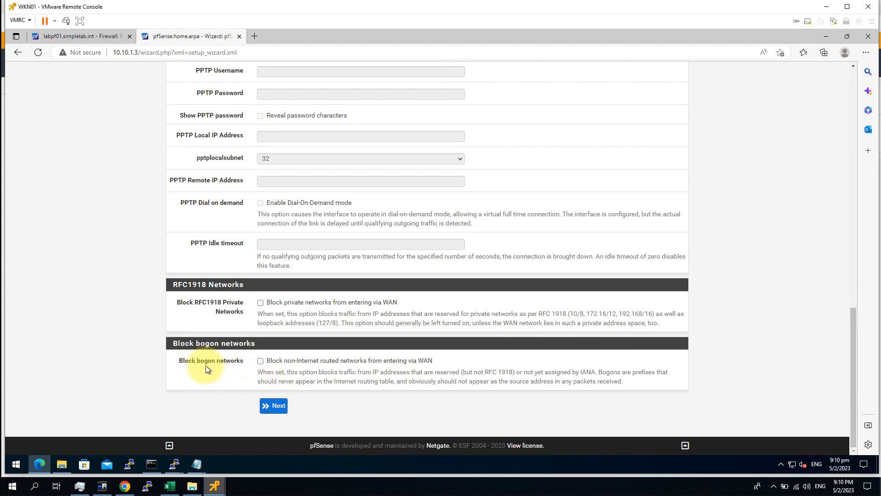
left_click(273, 406)
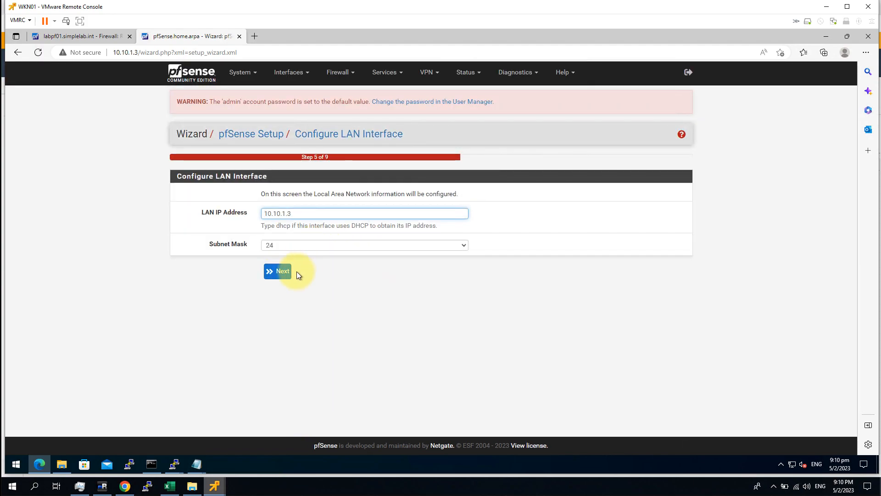
Step: Clear the LAN IP address field and accept the LAN interface step
left_click(293, 215)
key("BackSpace")
key("BackSpace")
key("BackSpace")
key("BackSpace")
key("BackSpace")
key("BackSpace")
key("BackSpace")
key("BackSpace")
key("BackSpace")
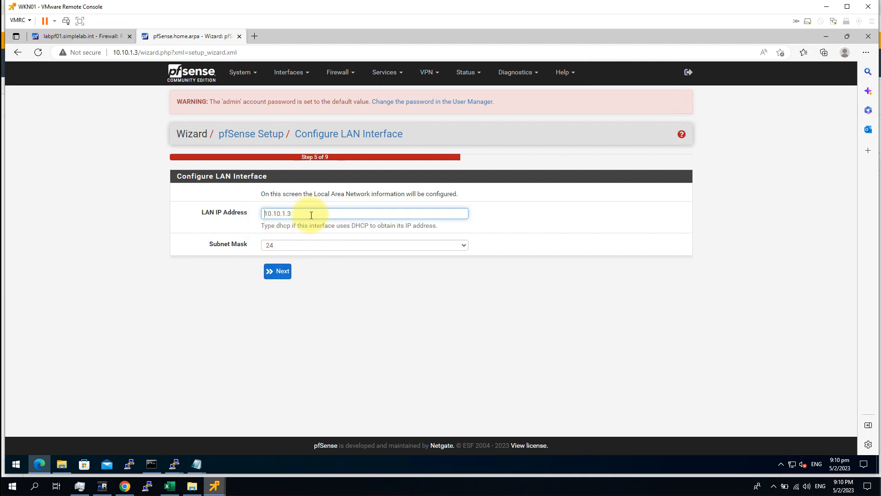
left_click(278, 270)
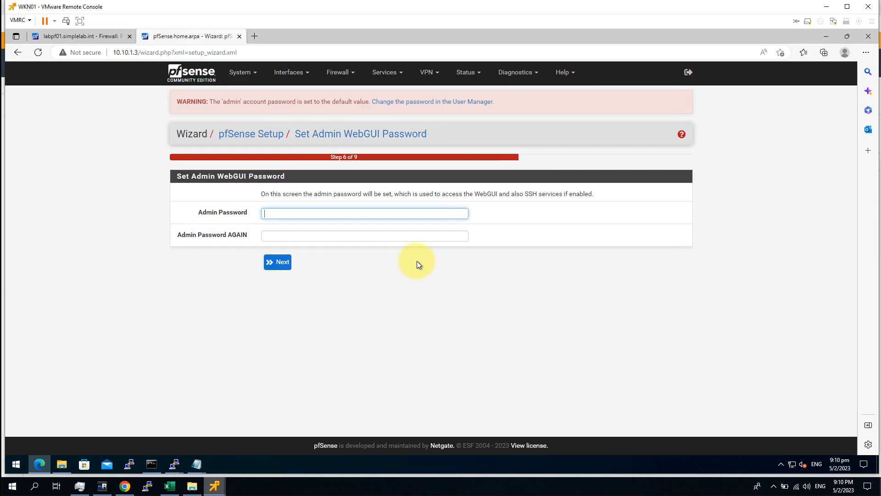
Step: Set a new admin WebGUI password, confirm it, and reload pfSense with the wizard settings
type("P")
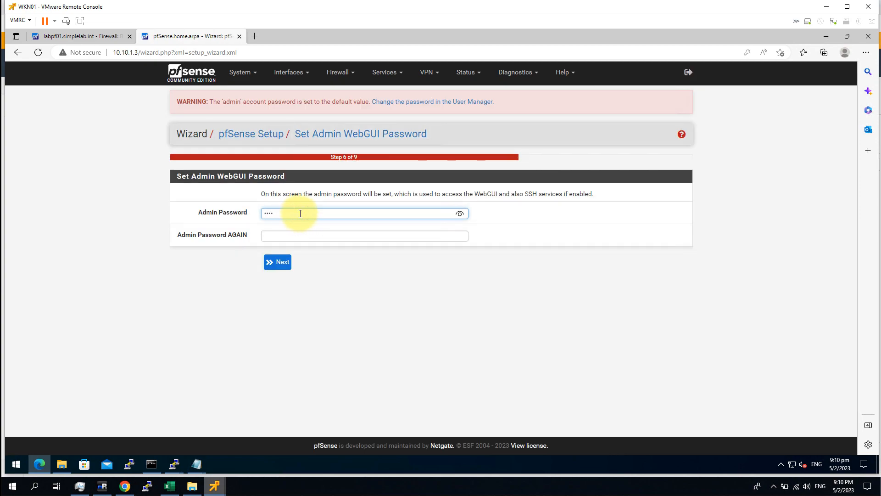
type("Pas")
key("Tab")
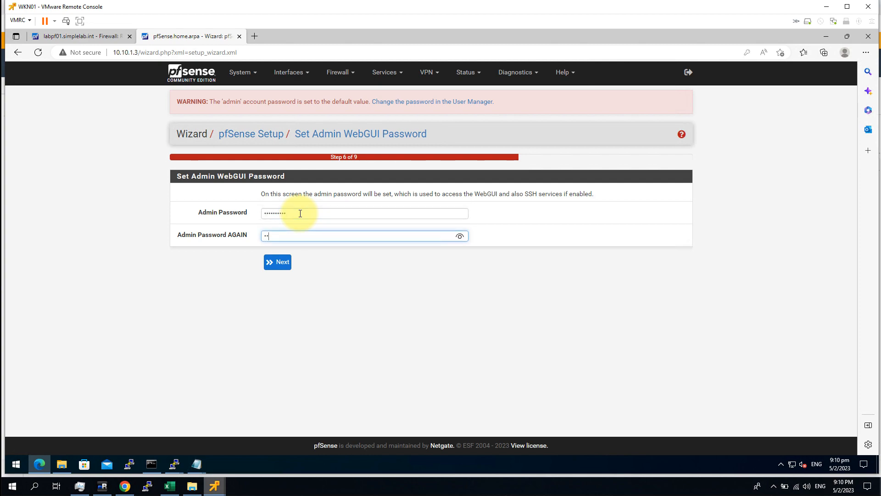
left_click(278, 261)
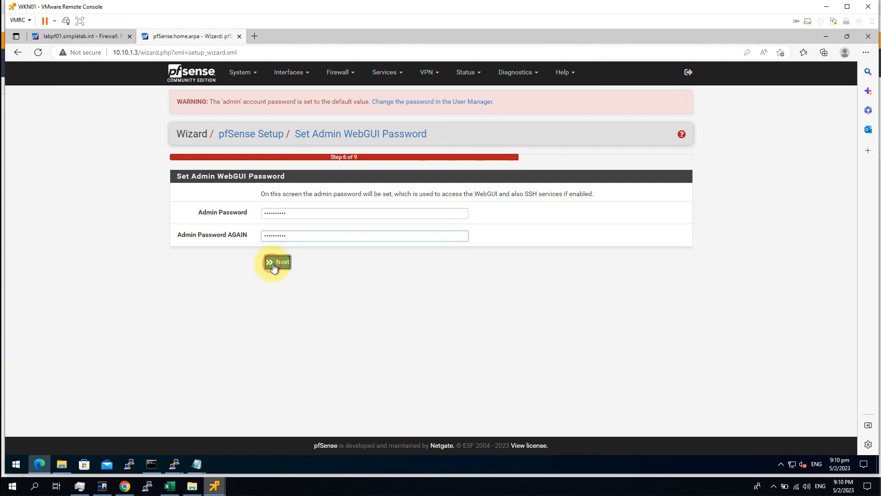
left_click(286, 190)
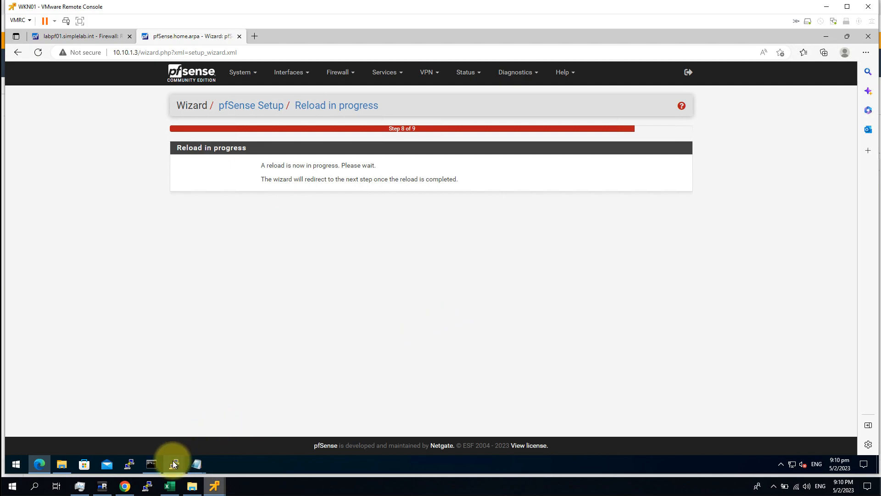
Step: On the labpf02 console, choose option 14 and answer n to keep SSH enabled
mouse_move(216, 480)
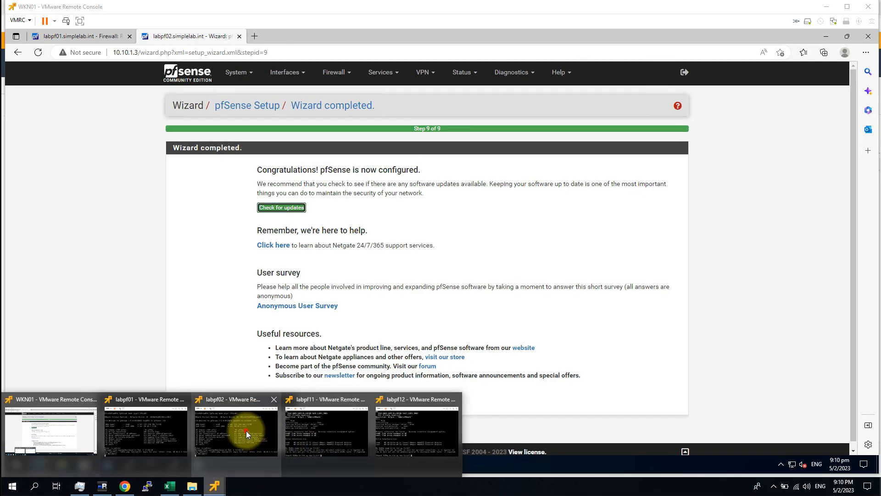
left_click(242, 433)
left_click(469, 285)
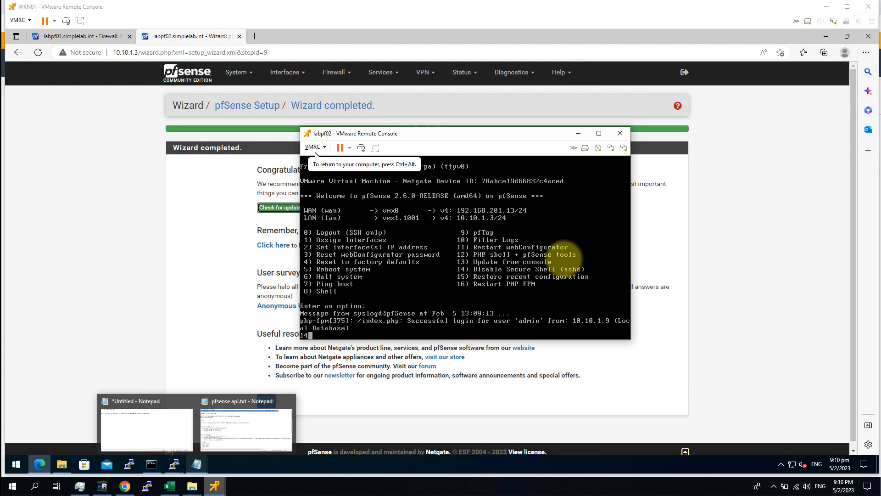
type("14")
key("Return")
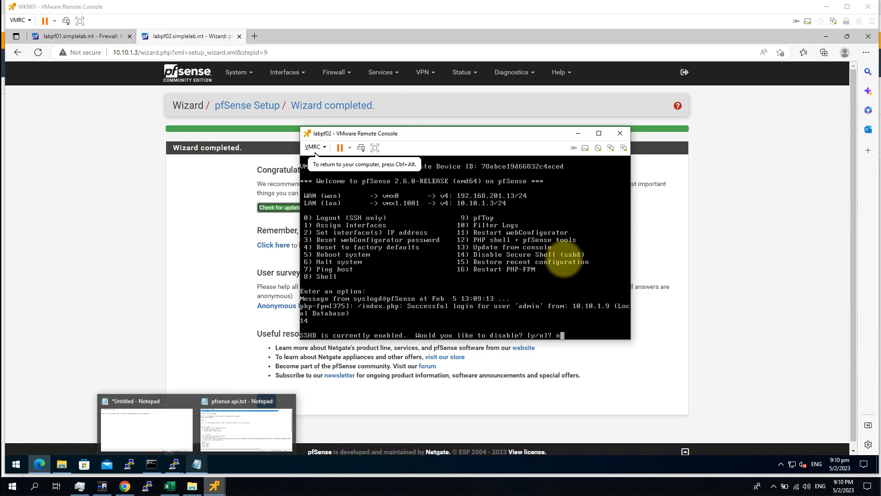
type("n")
key("Return")
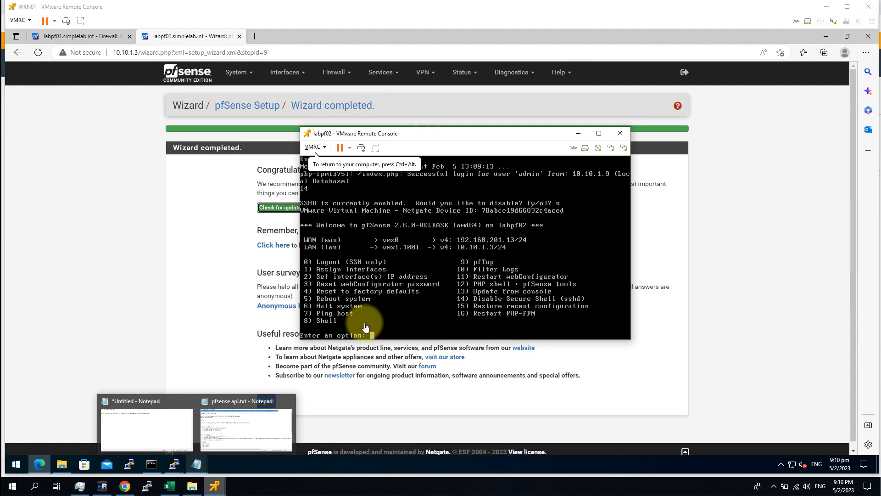
Step: Return to the browser and bring up PuTTY's recent sessions from the taskbar
left_click(201, 84)
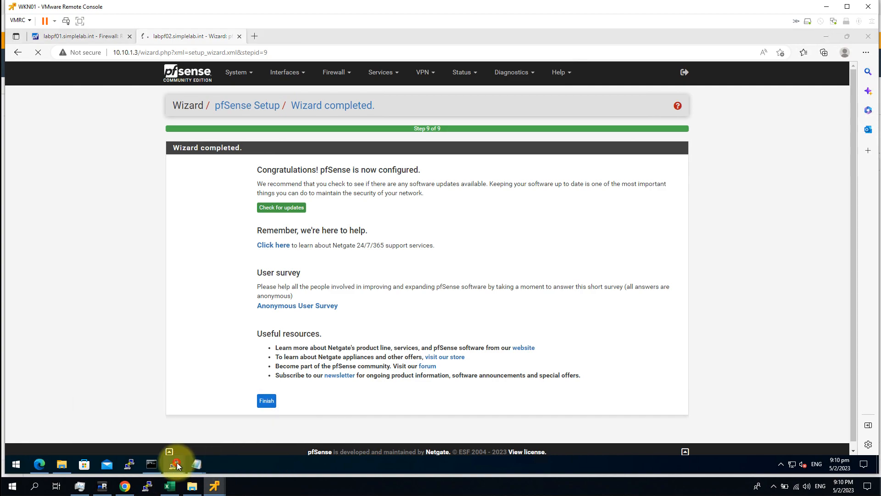
mouse_move(177, 464)
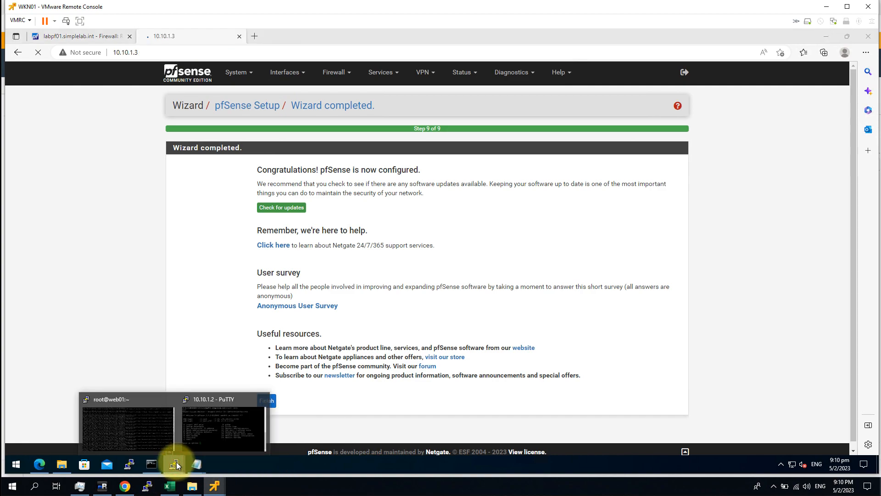
right_click(176, 462)
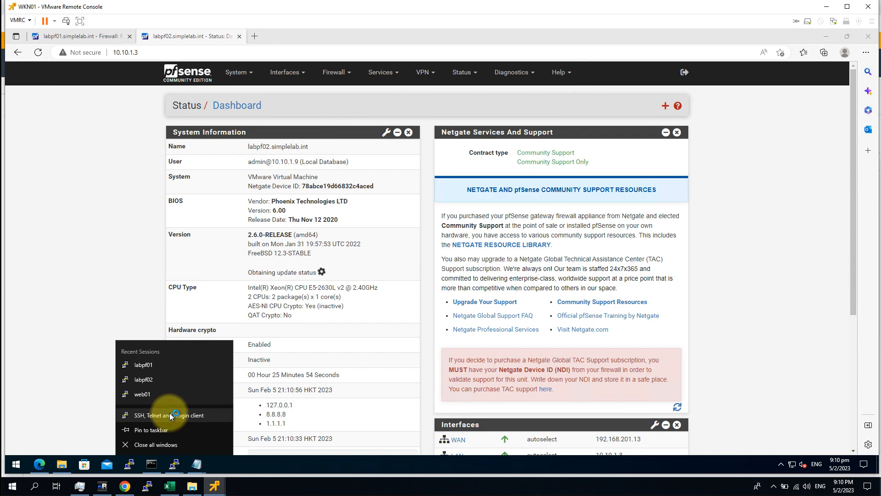
Step: Start PuTTY, load the saved labpf02 session and connect to 10.10.1.3
left_click(169, 415)
left_click(434, 271)
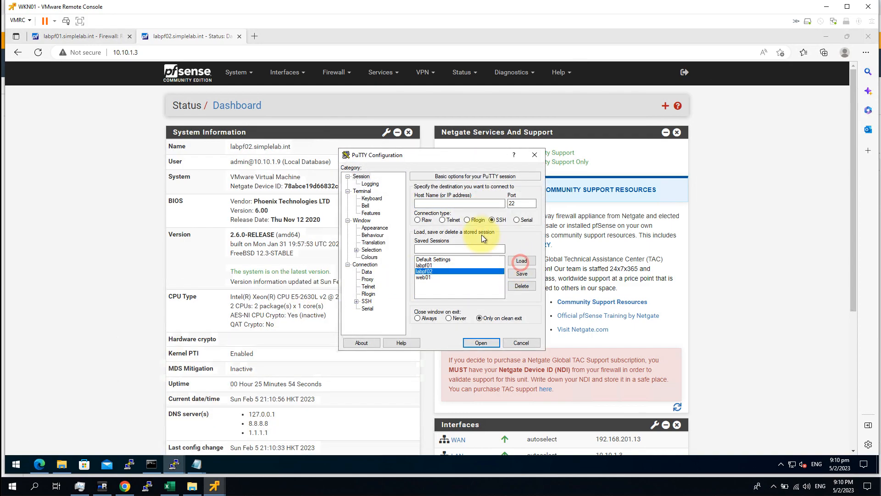
left_click(521, 260)
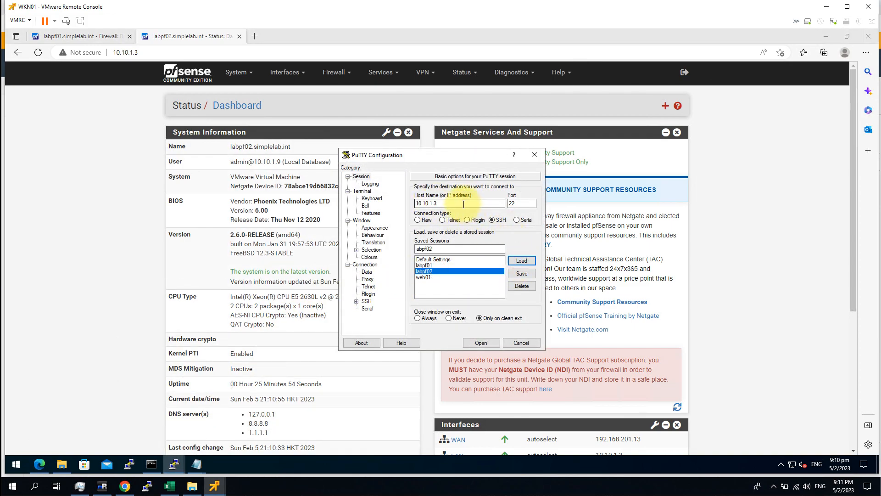
left_click(434, 271)
double_click(434, 272)
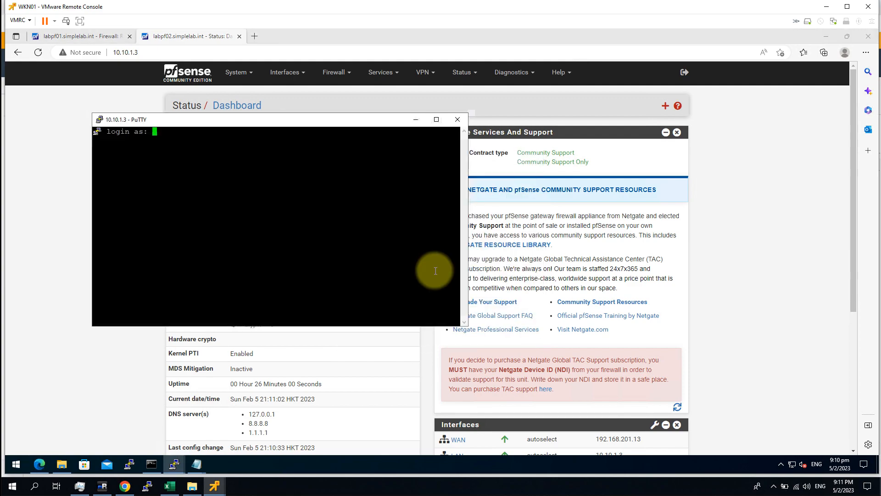
Step: Log in as root and enter option 8 to reach the pfSense shell
type("root")
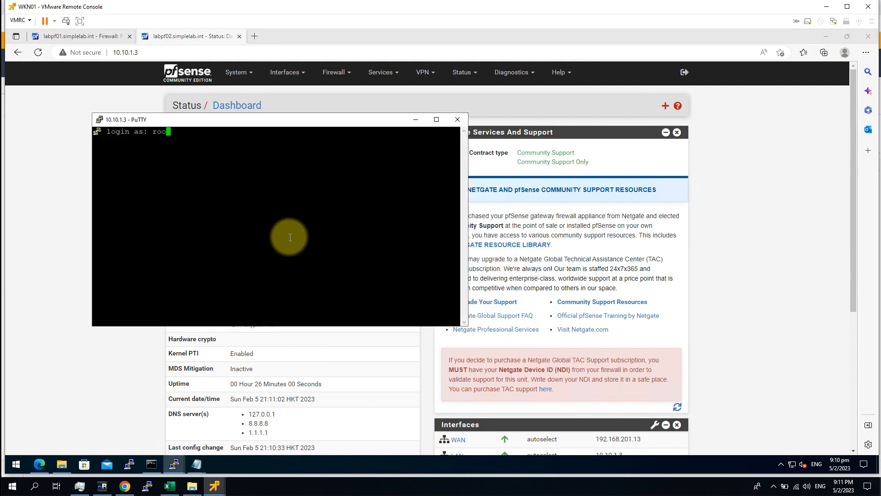
key("Return")
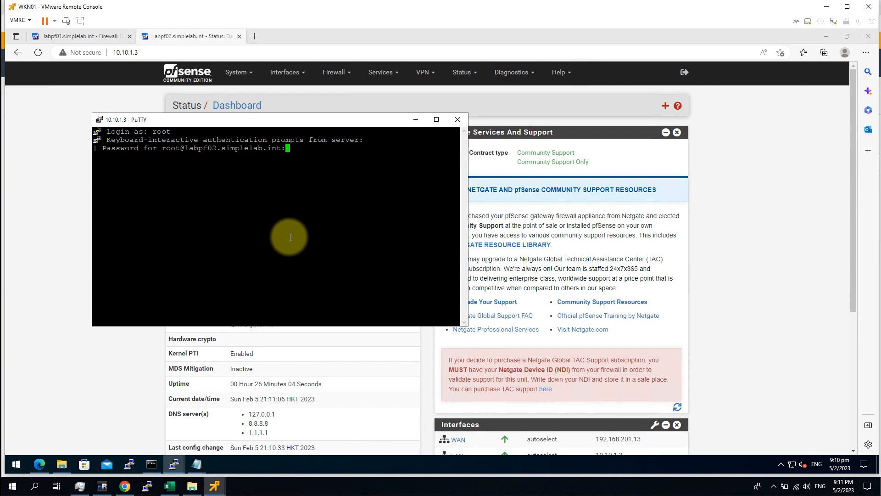
key("Return")
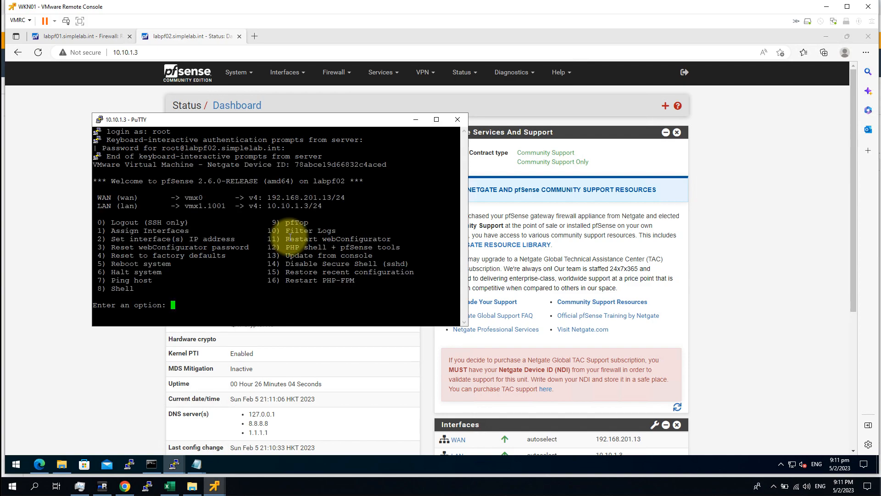
type("8")
key("Return")
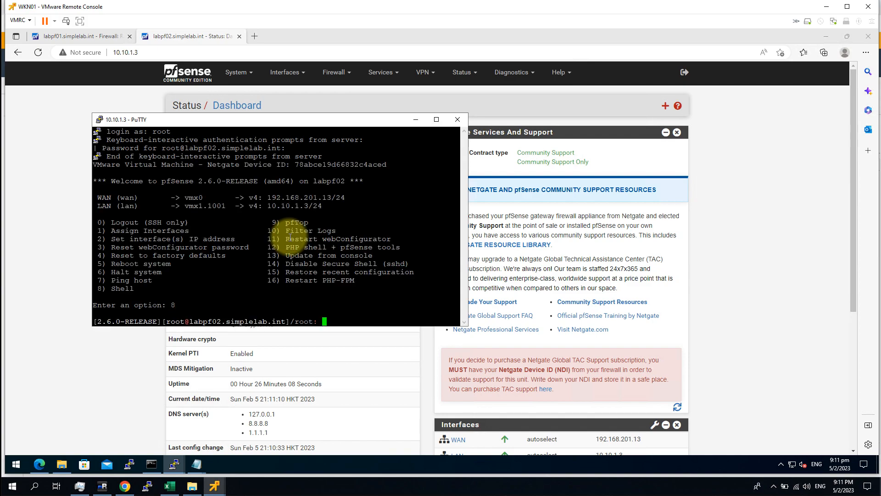
Step: Bring the labpf02 pfSense dashboard back to the front
mouse_move(212, 482)
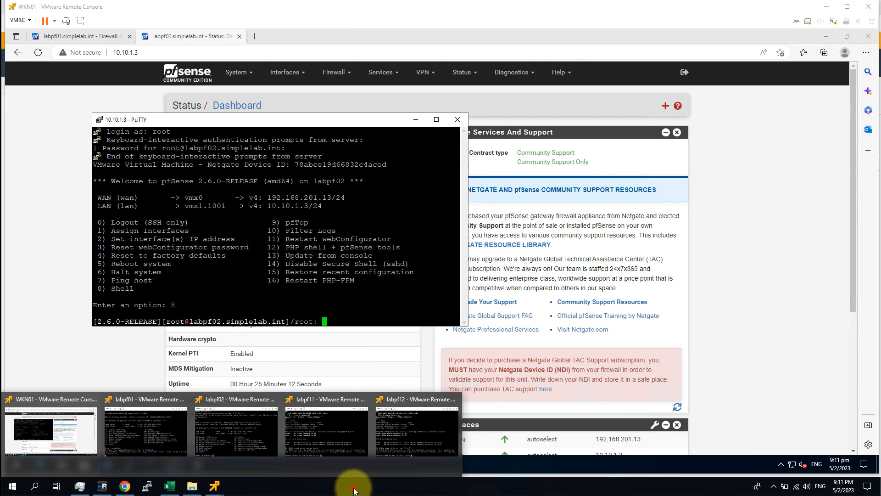
left_click(609, 465)
left_click(801, 370)
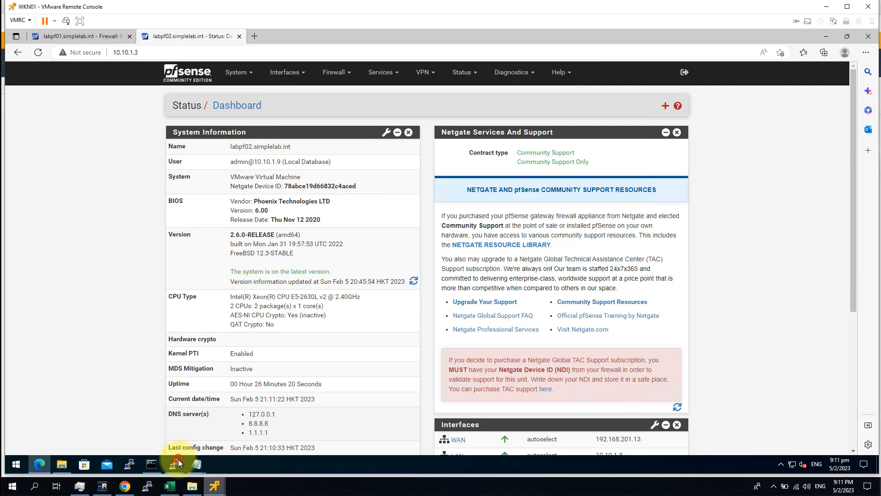
Step: Copy the pkg add command from pfsense api.txt and run it in PuTTY to install the API package
mouse_move(176, 464)
left_click(263, 440)
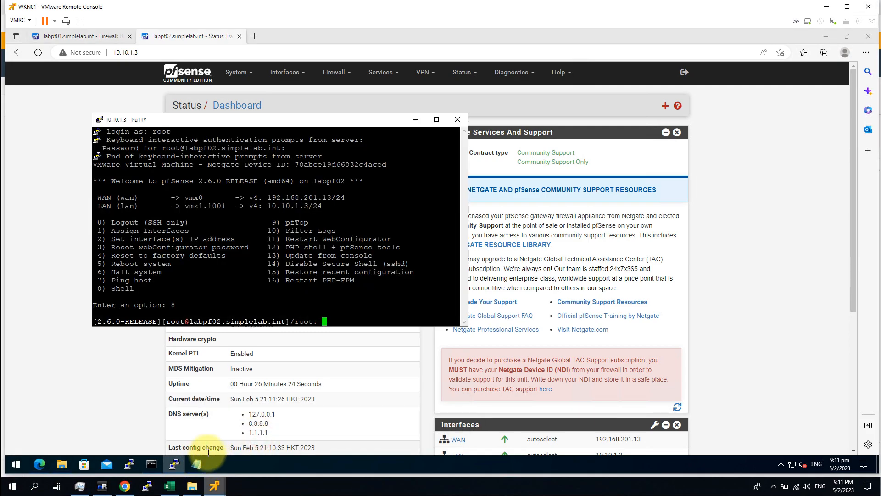
left_click(197, 452)
left_click(230, 423)
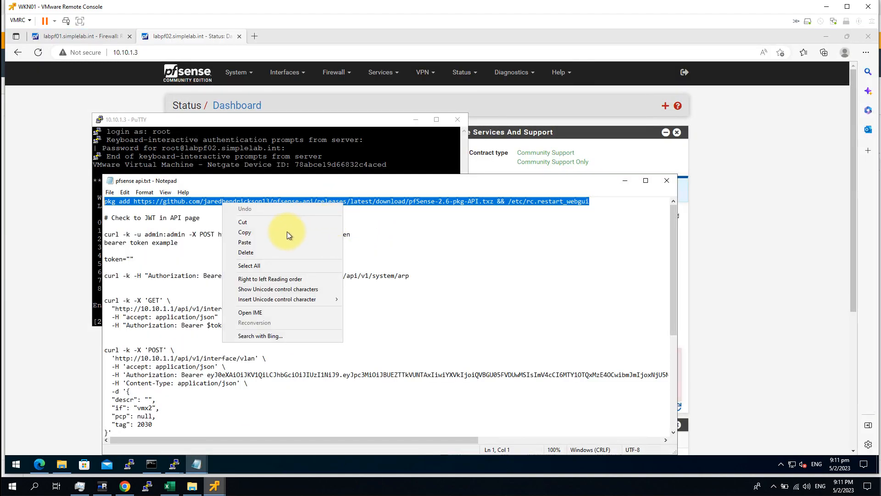
left_click(260, 232)
left_click(624, 183)
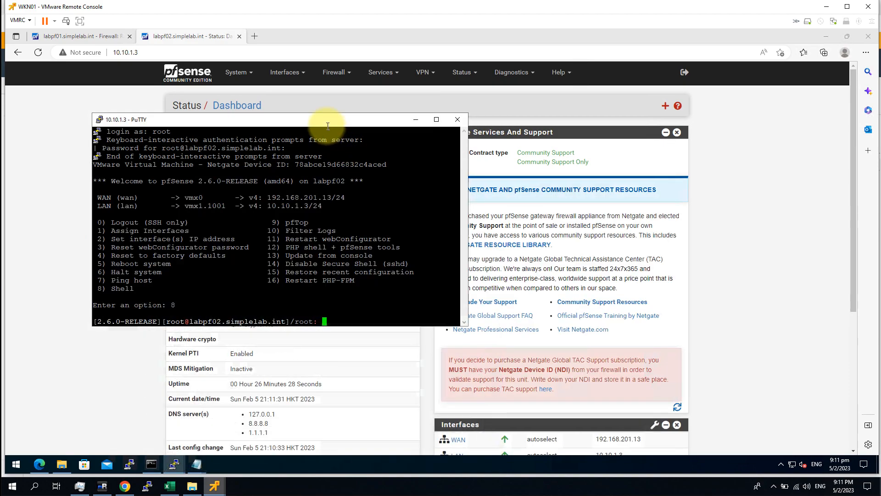
right_click(324, 213)
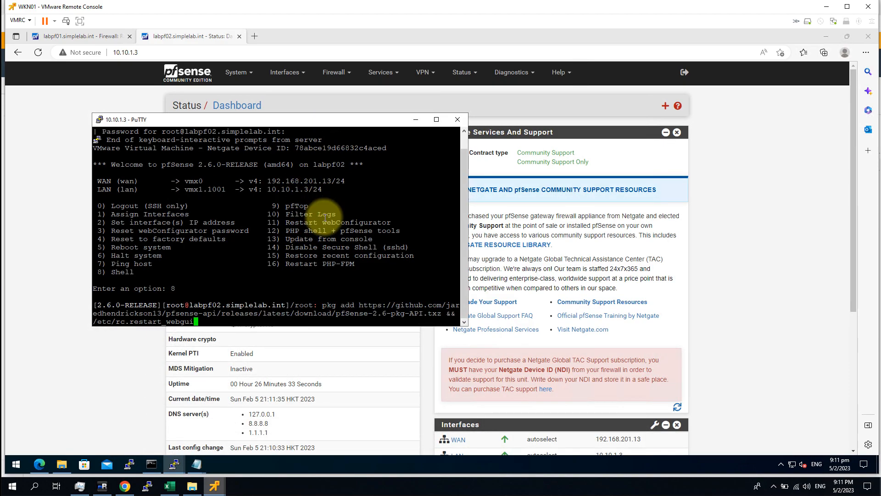
key("Return")
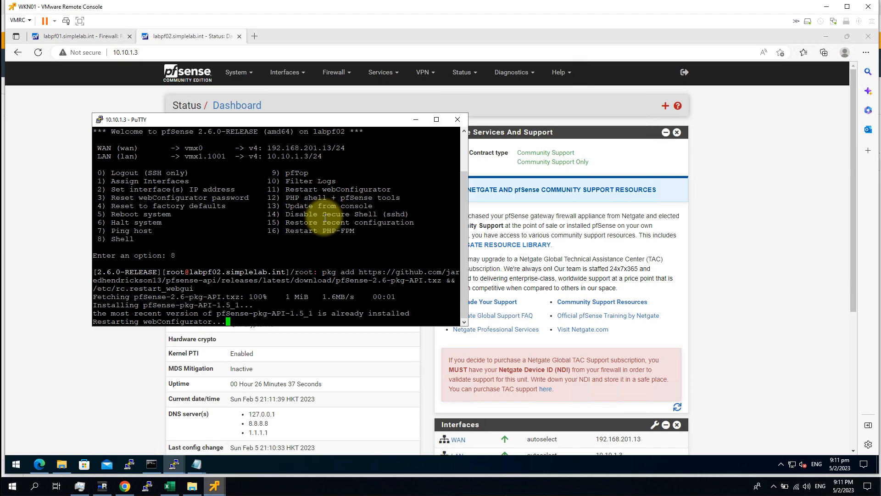
Step: Go to System > API in the pfSense web interface
left_click(30, 250)
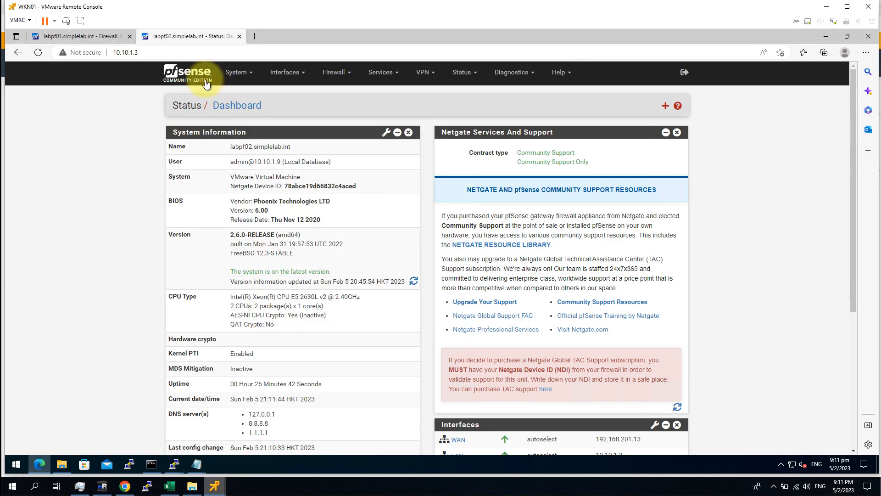
left_click(236, 72)
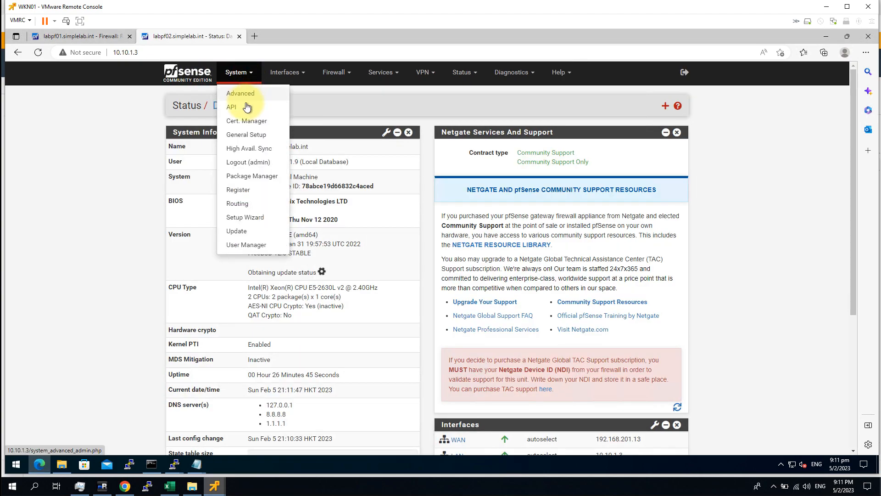
left_click(243, 107)
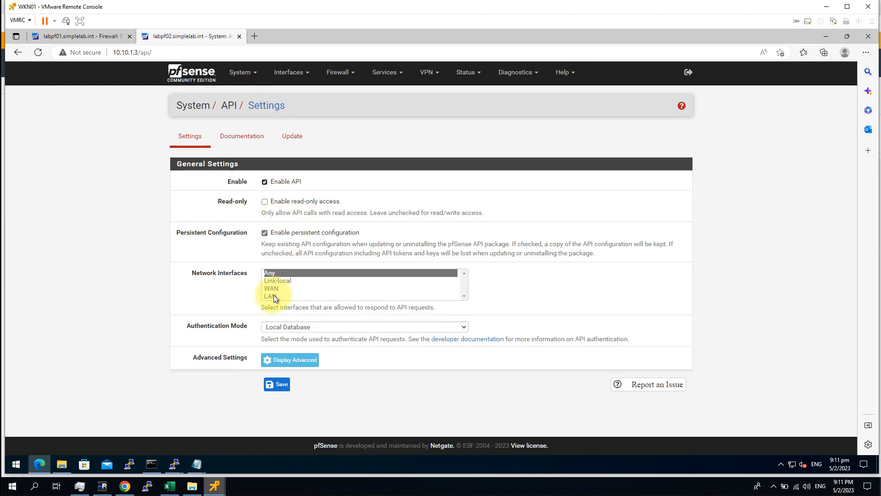
Step: Allow the API on the LAN interface, set authentication mode to JWT, and save
left_click(274, 296)
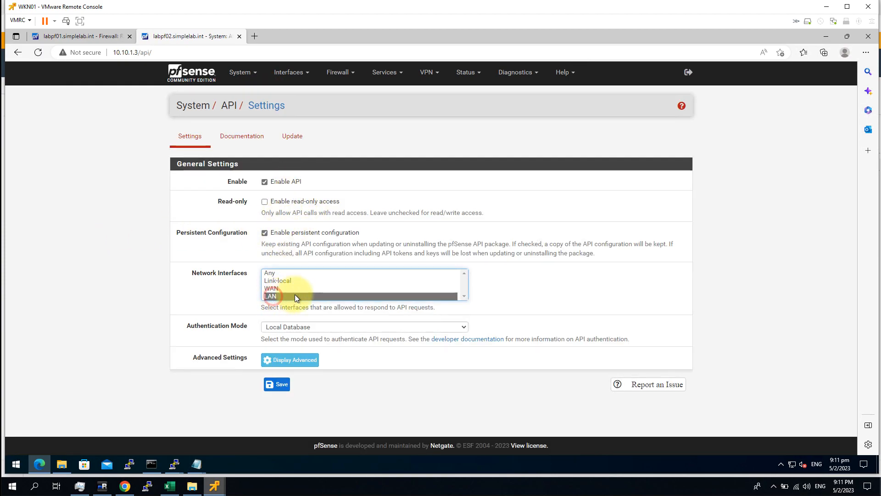
left_click(280, 329)
left_click(279, 352)
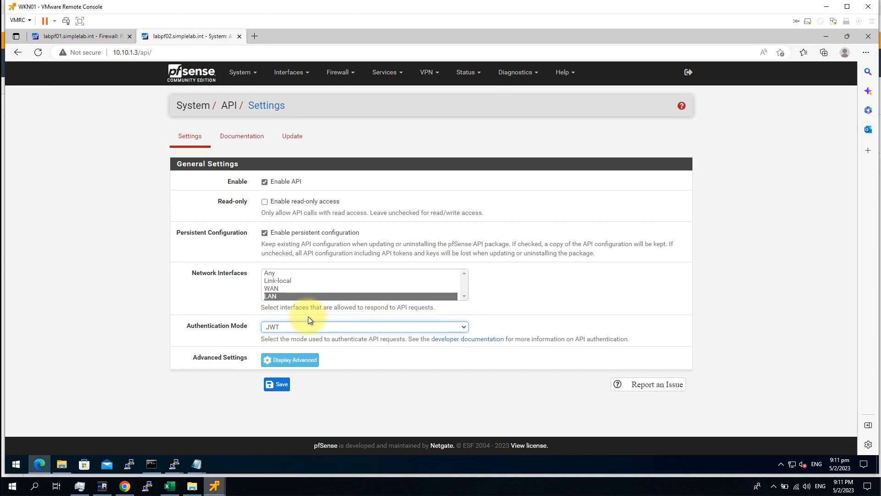
left_click(278, 385)
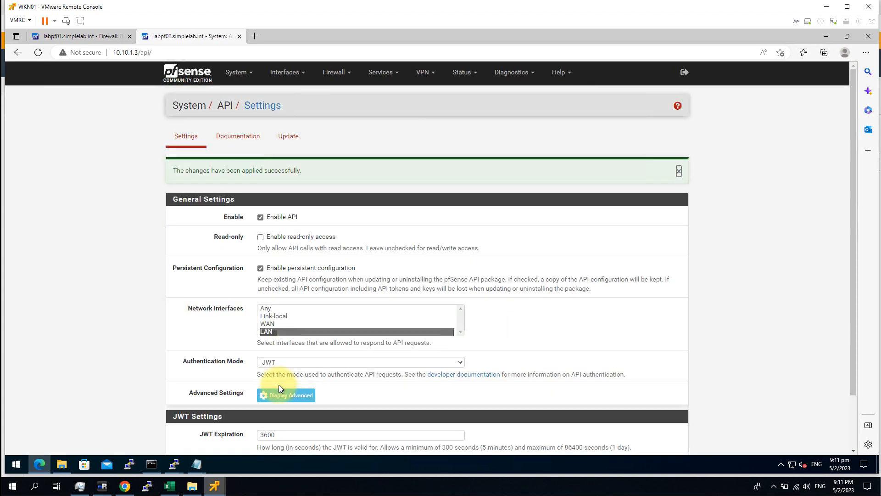
left_click(174, 466)
Step: Clear the web01 terminal and open pfsense-vlan-api.sh in vi
left_click(89, 440)
left_click_drag(258, 283, 265, 275)
type("cl")
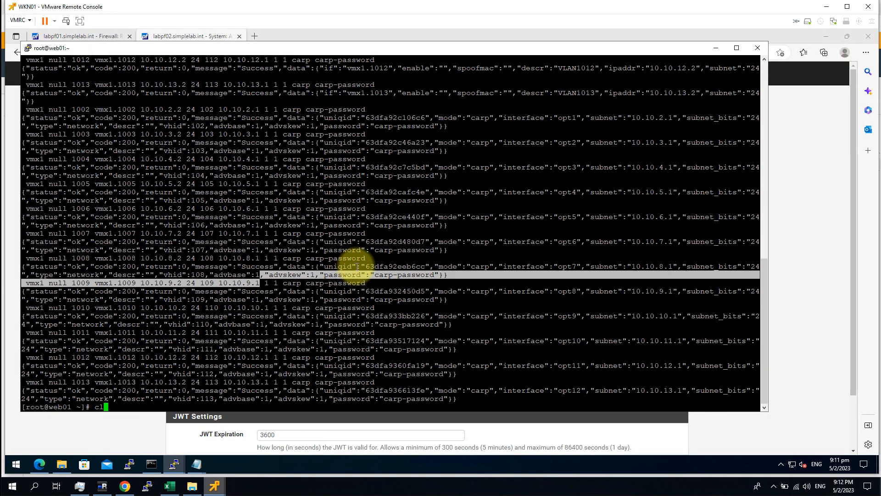
left_click(370, 275)
key("BackSpace")
key("BackSpace")
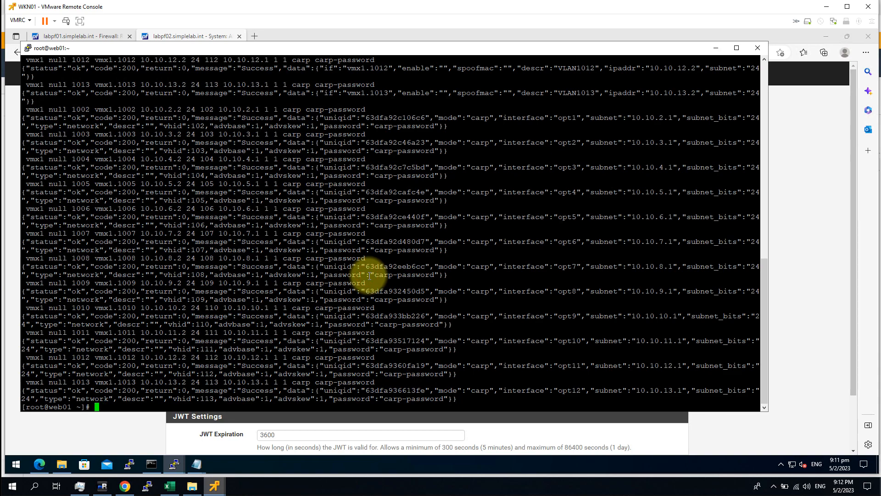
type("clear")
key("Return")
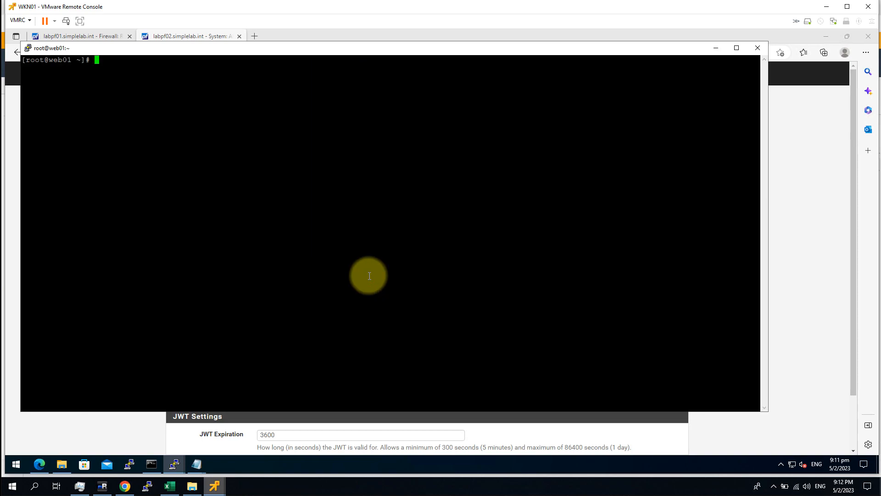
type("vi pfsense-vlan-")
key("Tab")
key("Return")
Step: Enable the 10.10.1.3 host line and comment out the 10.10.1.2 host line
key("Down")
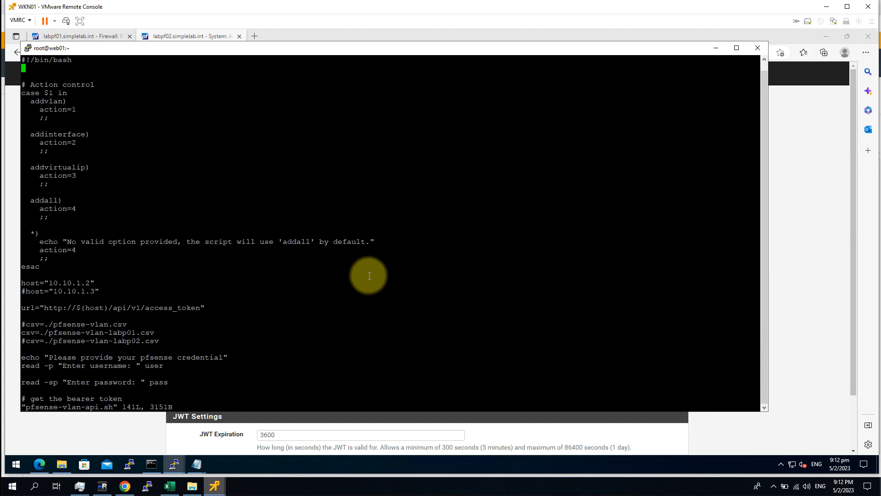
key("Down")
key("Down")
key("Down")
key("Down")
key("Down")
key("Down")
key("Down")
key("Down")
key("Down")
key("Down")
key("Down")
key("Down")
key("Down")
key("Down")
key("Down")
key("Down")
key("Down")
key("Down")
key("Down")
key("Down")
key("Down")
key("Down")
key("Down")
key("Down")
key("Down")
type("i")
type("#")
key("Down")
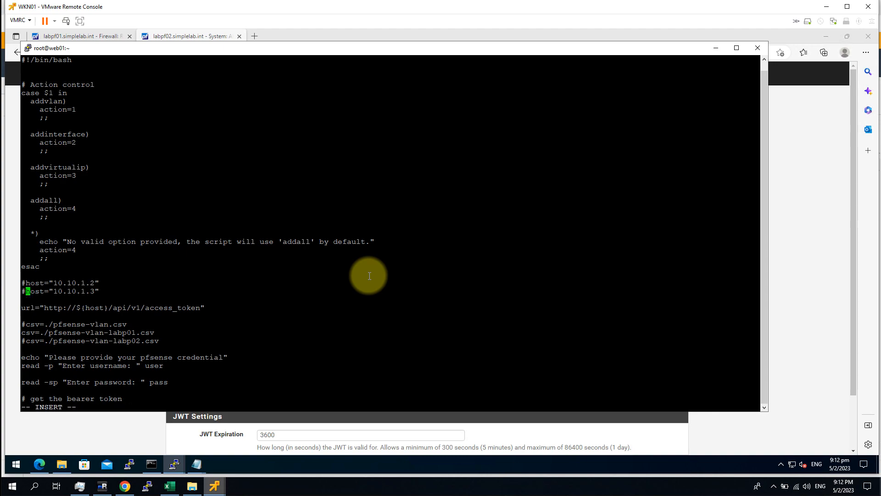
key("BackSpace")
Step: Comment out the labp01 CSV line, enable pfsense-vlan-labp02.csv, and save with :wq
key("Down")
key("Down")
key("Down")
key("Down")
key("Down")
key("Down")
key("Up")
type("#")
key("Down")
key("BackSpace")
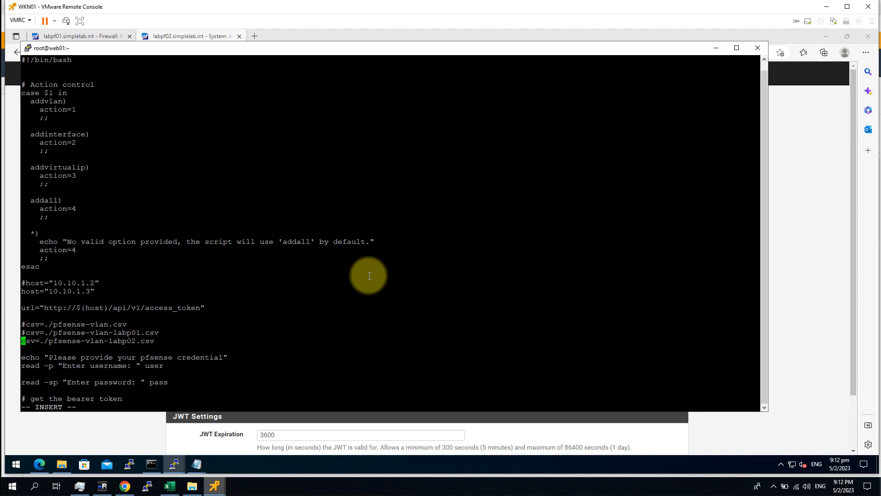
key("Right")
key("Right")
key("Right")
key("Right")
key("Right")
key("Right")
key("Right")
key("Right")
key("Right")
key("Right")
key("Right")
key("Right")
key("Right")
key("Right")
key("Right")
key("Right")
key("Right")
key("Right")
key("Right")
key("Right")
key("Right")
key("Right")
key("Right")
key("Right")
key("Right")
key("Right")
key("Right")
key("Right")
key("Right")
key("Escape")
key("shift+colon")
type("wq")
key("Return")
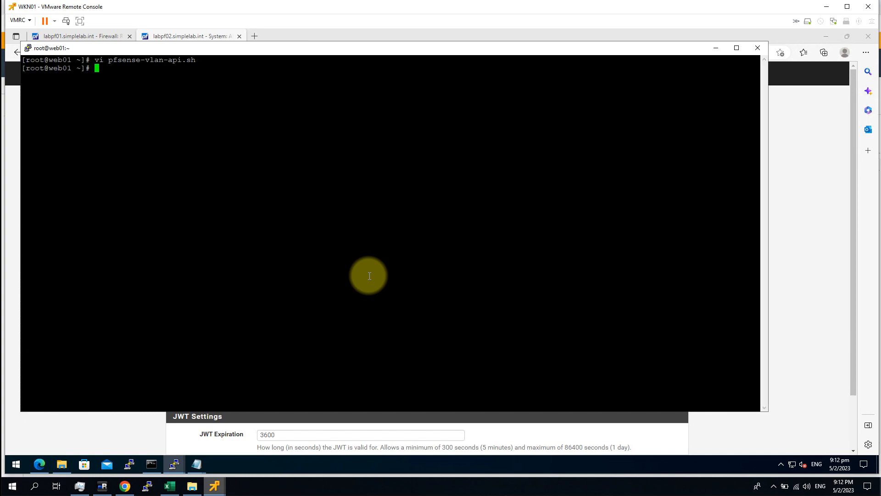
Step: List the home folder with ls and print pfsense-vlan-labp02.csv with cat
type(";s")
key("Return")
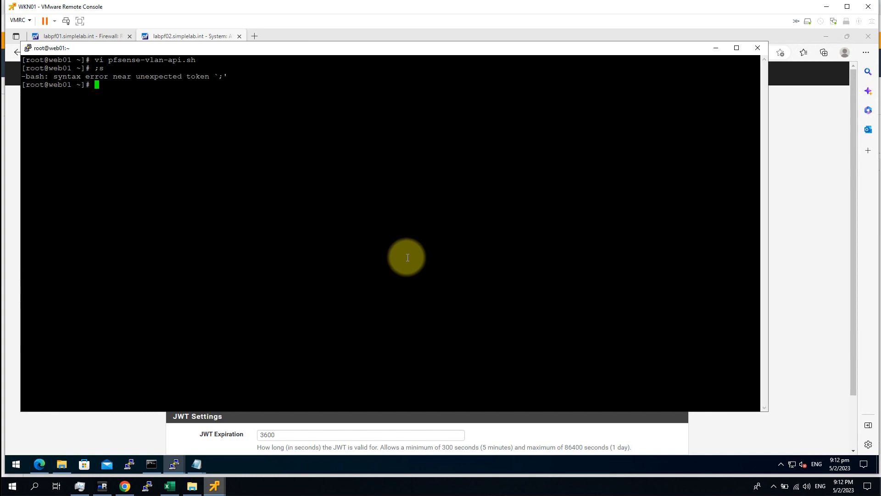
type("ls")
key("Return")
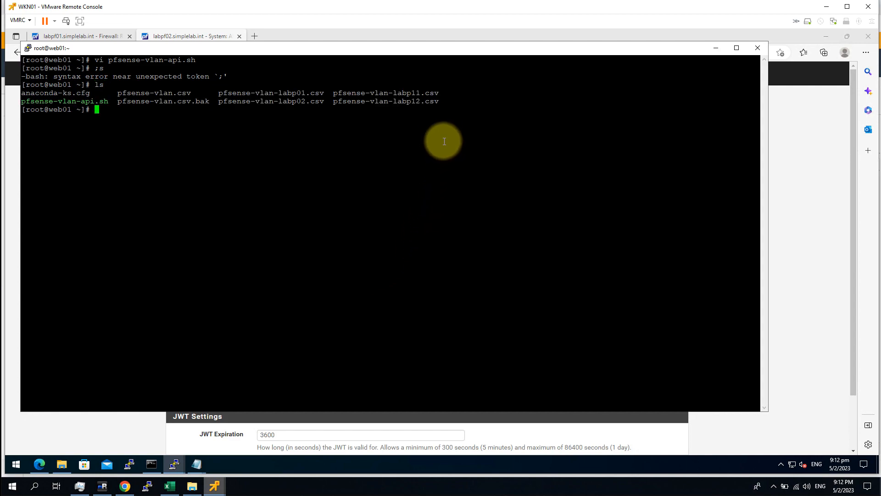
double_click(305, 99)
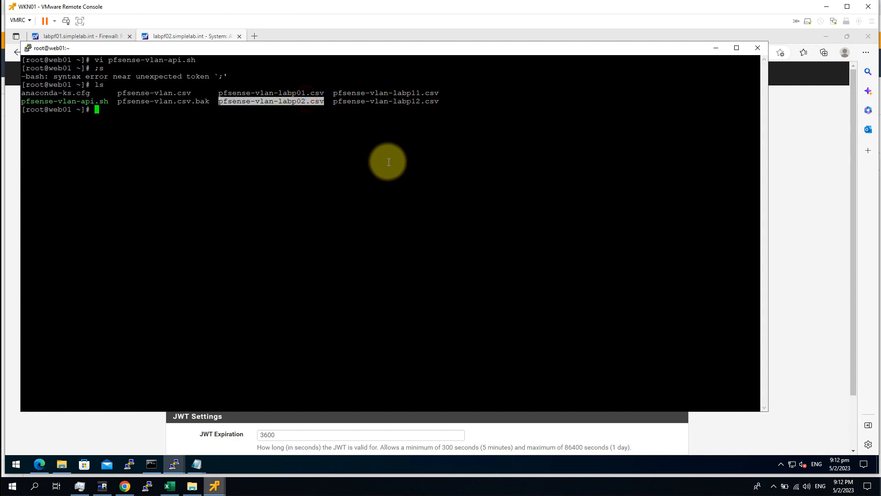
type("cat")
right_click(382, 208)
key("Return")
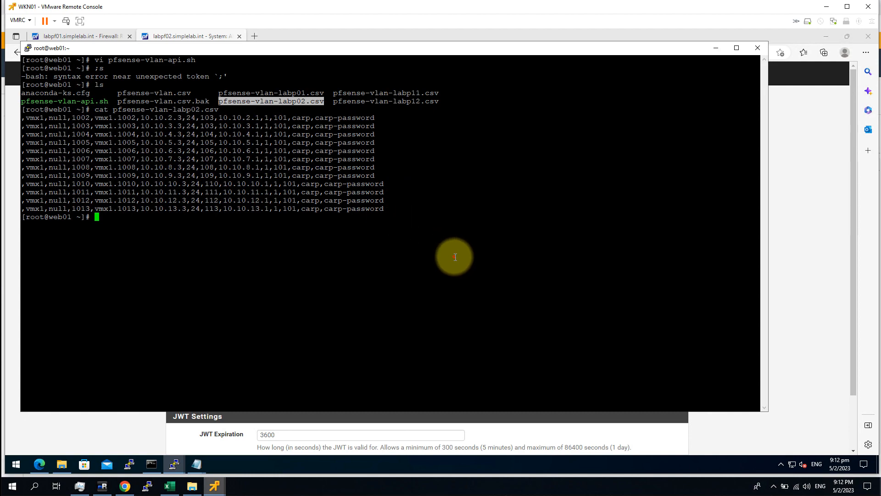
Step: Highlight the 10.10.x.3 addresses in the CSV rows, then type ./pfsense-vlan-api.sh
left_click_drag(168, 118, 180, 118)
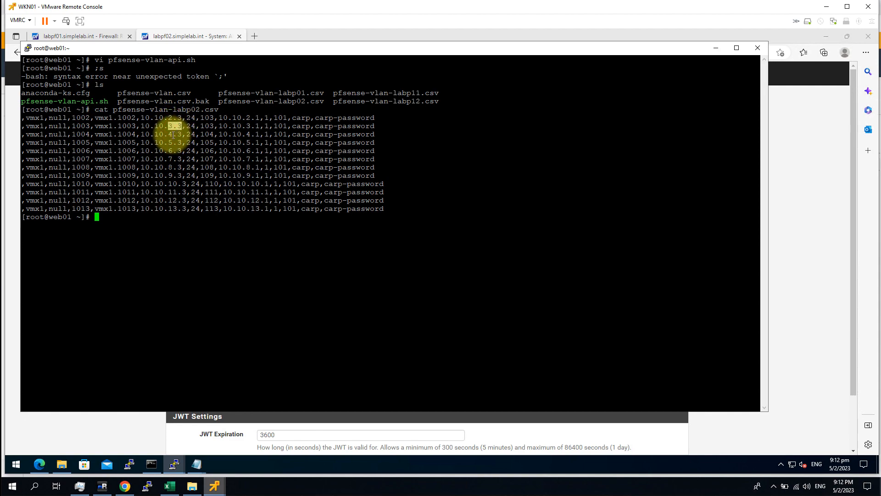
left_click_drag(168, 134, 177, 134)
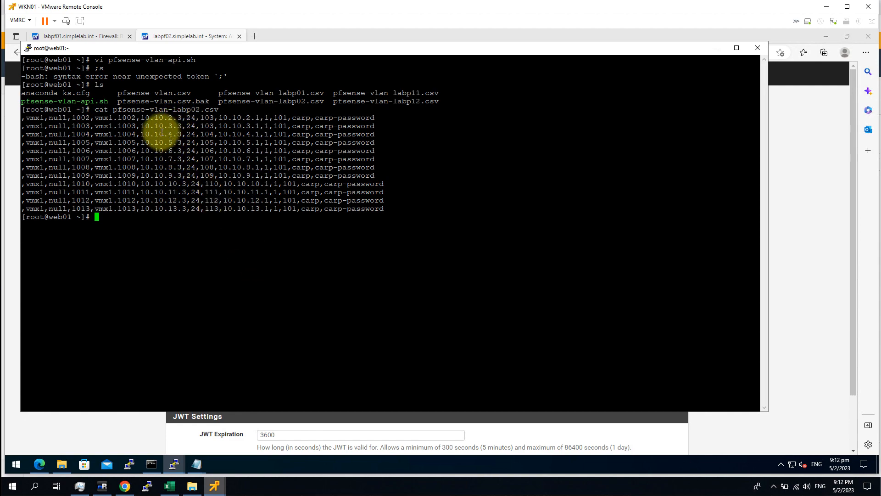
left_click(170, 132)
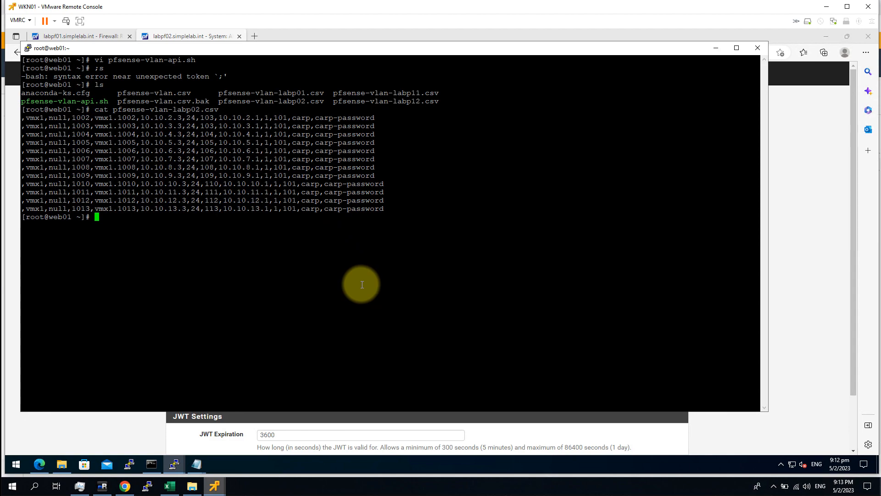
type("./pfsense-vlan-api.sh")
Step: Run the script with addvlan and the admin credentials to create VLANs 1002–1013
type("a")
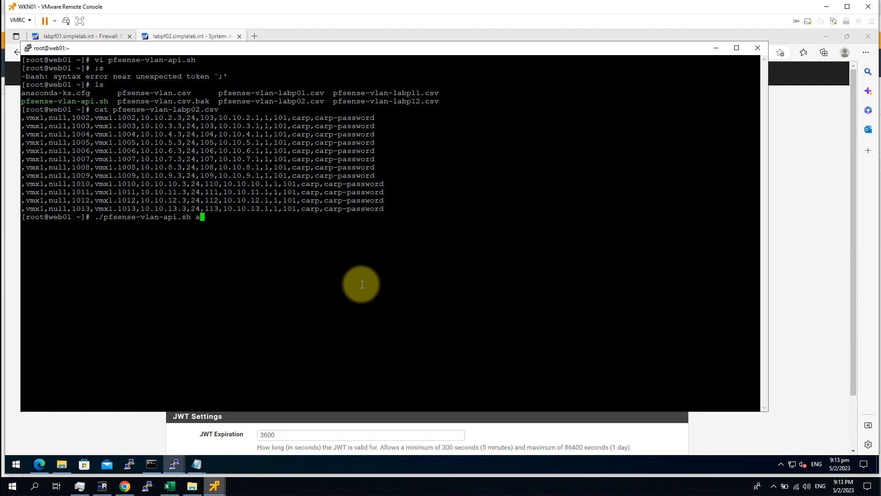
type("ddvlan")
key("Return")
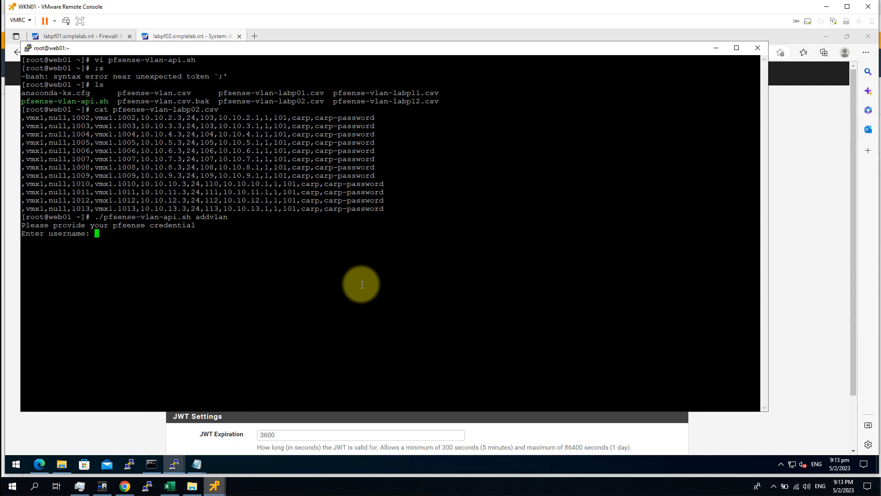
type("admin")
key("Return")
key("Return")
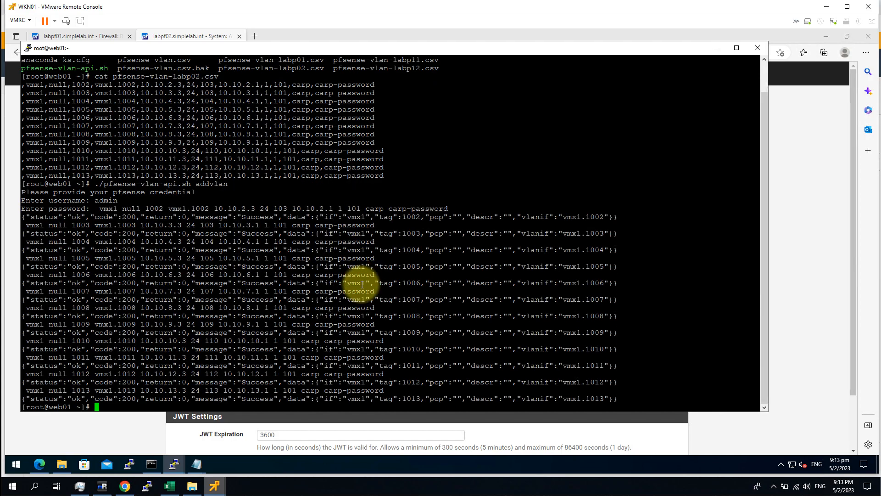
Step: Rerun the script as addinterface with the admin credentials to assign interfaces VLAN1002–VLAN1013
key("Up")
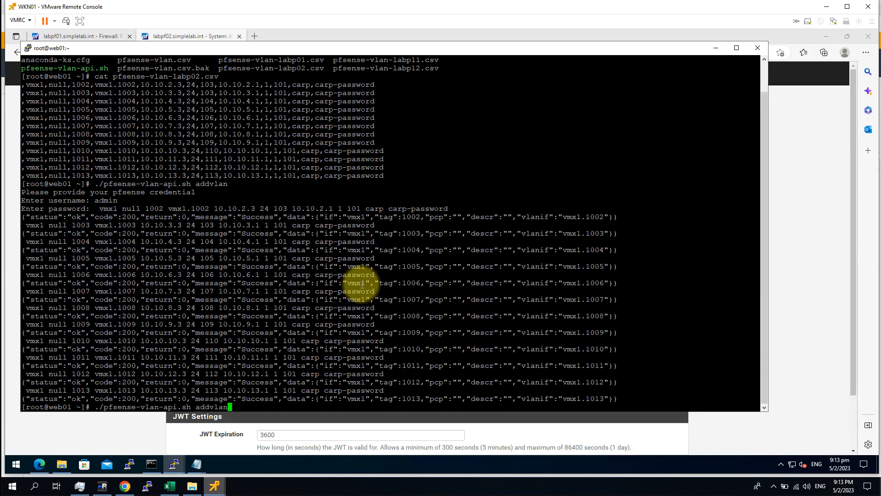
key("BackSpace")
key("BackSpace")
key("BackSpace")
key("BackSpace")
type("interface")
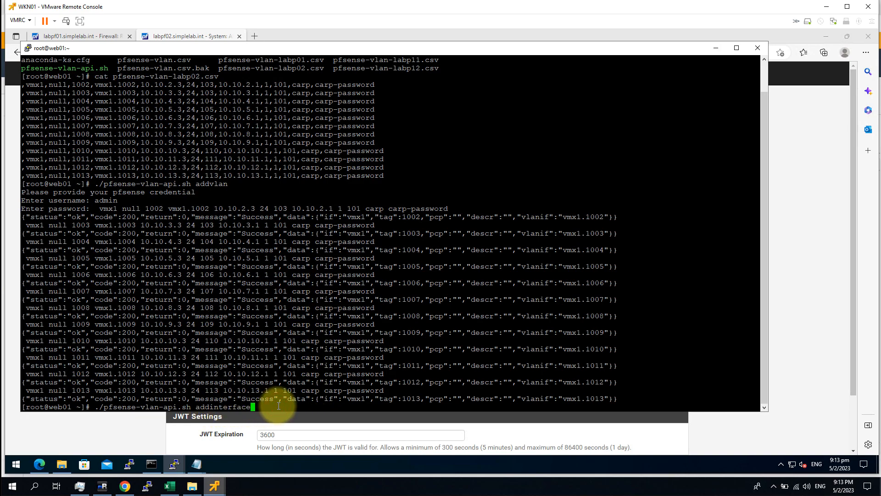
key("Return")
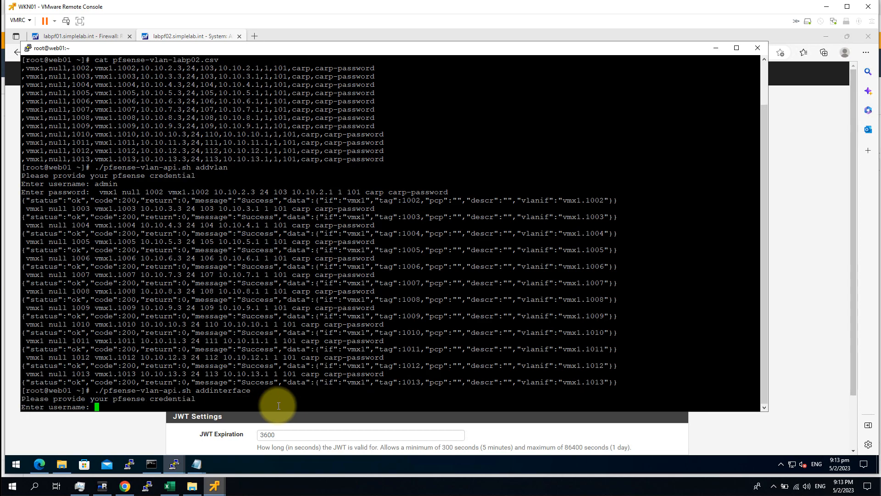
type("admin")
key("Return")
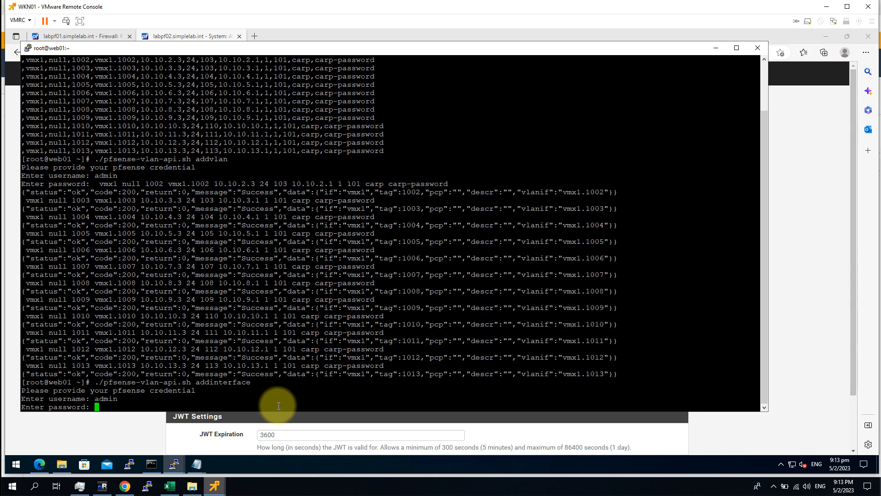
key("Return")
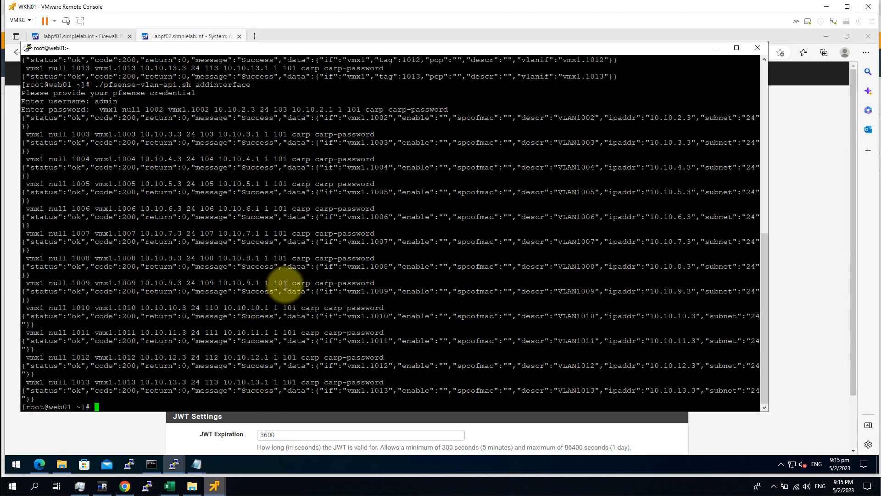
Step: Return to the pfSense dashboard and confirm the new VLAN interfaces exist
left_click(74, 436)
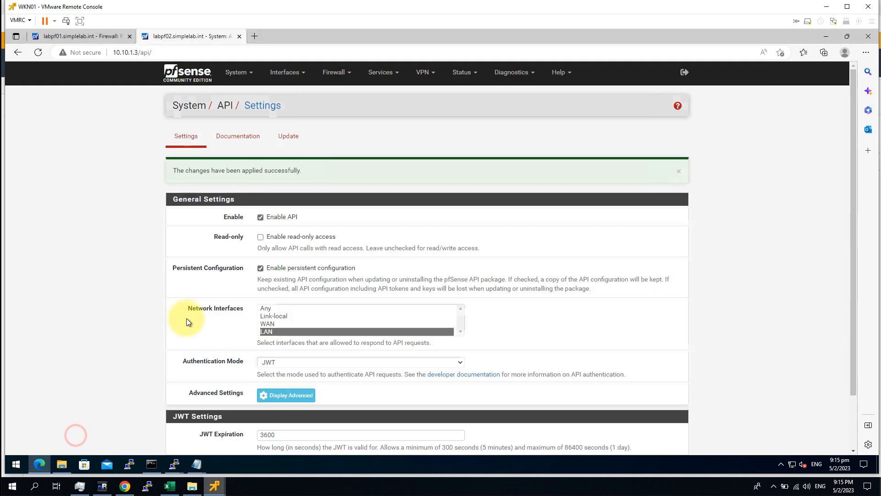
left_click(188, 77)
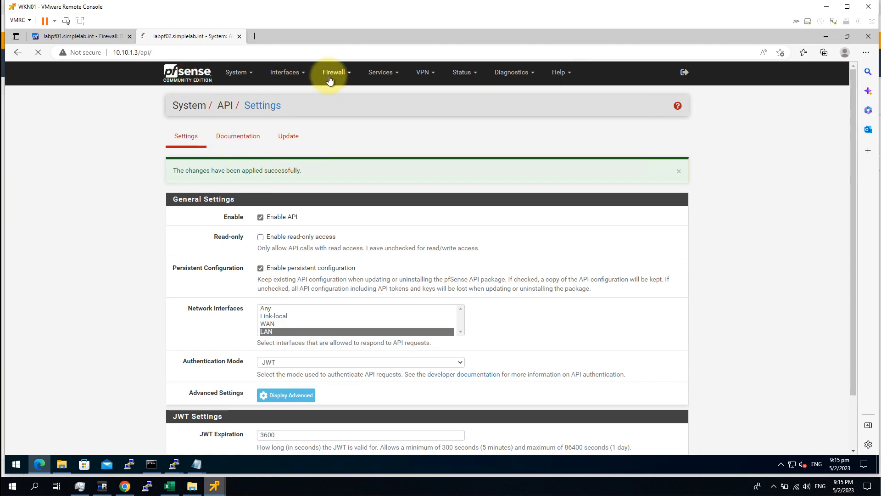
left_click(330, 78)
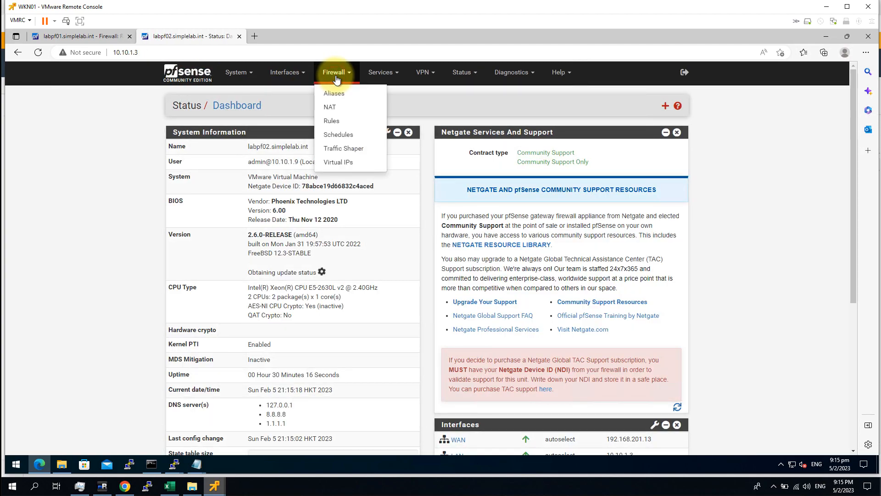
left_click(285, 76)
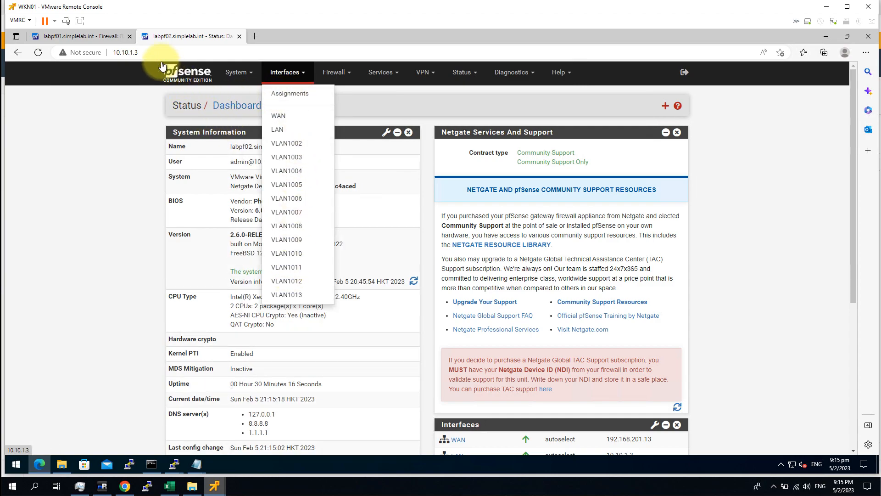
Step: Add a VLAN1002 pass rule with protocol Any, save it, and apply the changes
left_click(342, 75)
left_click(344, 121)
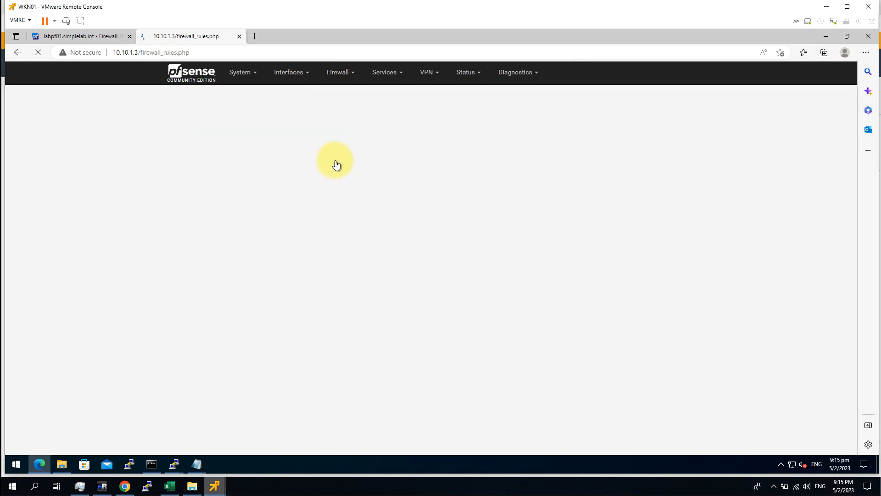
left_click(309, 139)
left_click(539, 269)
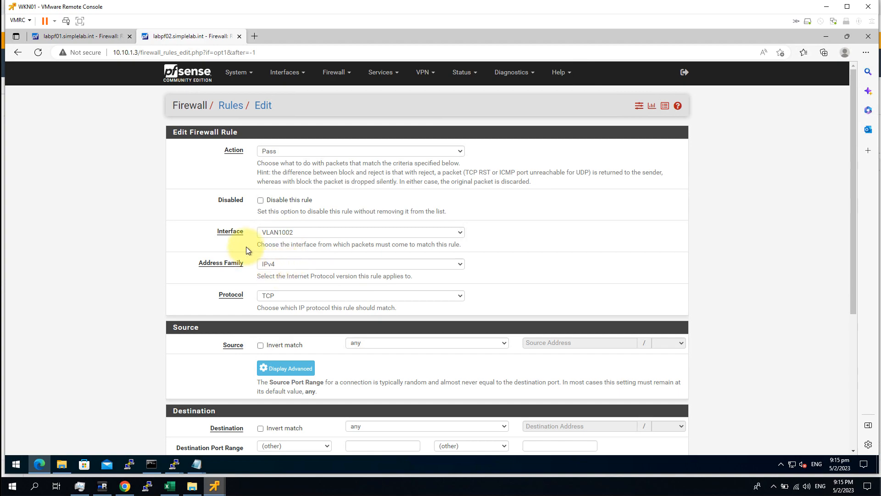
left_click(284, 296)
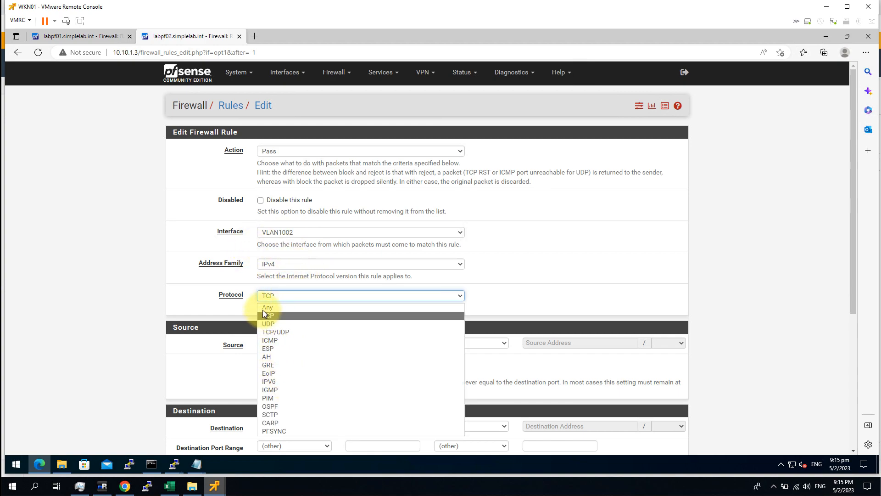
left_click(265, 308)
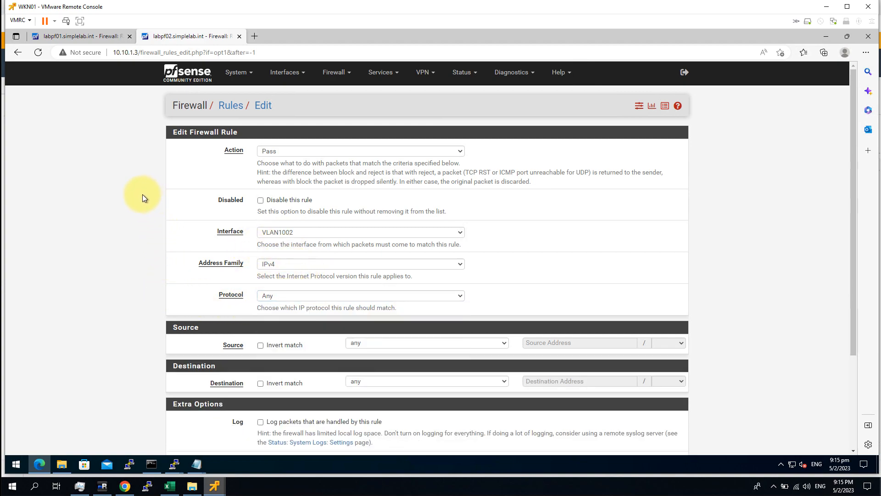
scroll(311, 400, "down", 3)
left_click(273, 405)
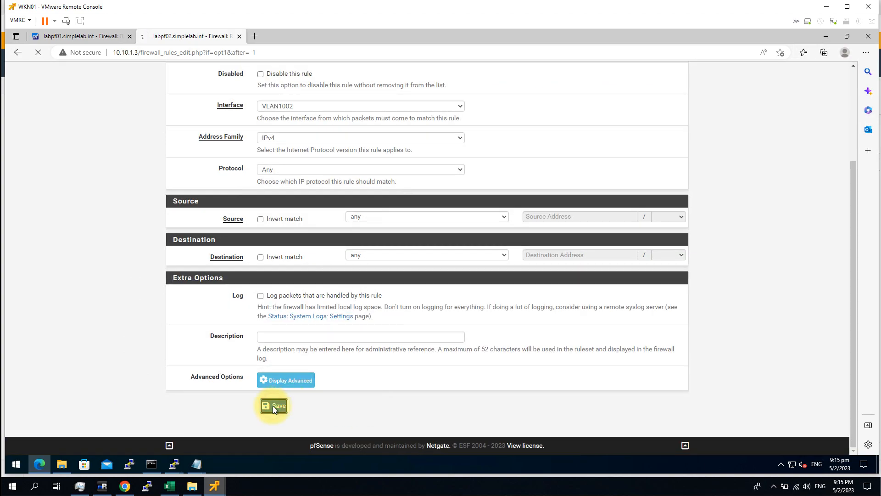
left_click(655, 147)
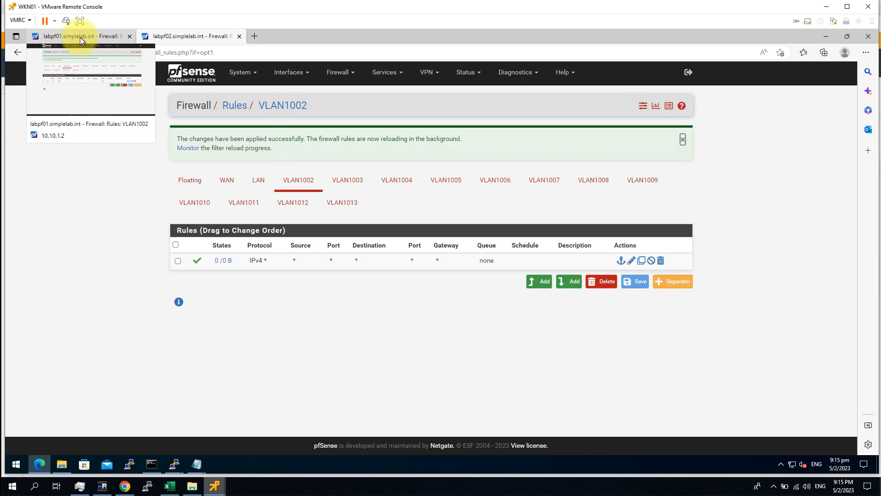
Step: On labpf01, go to System > High Availability Sync
left_click(192, 80)
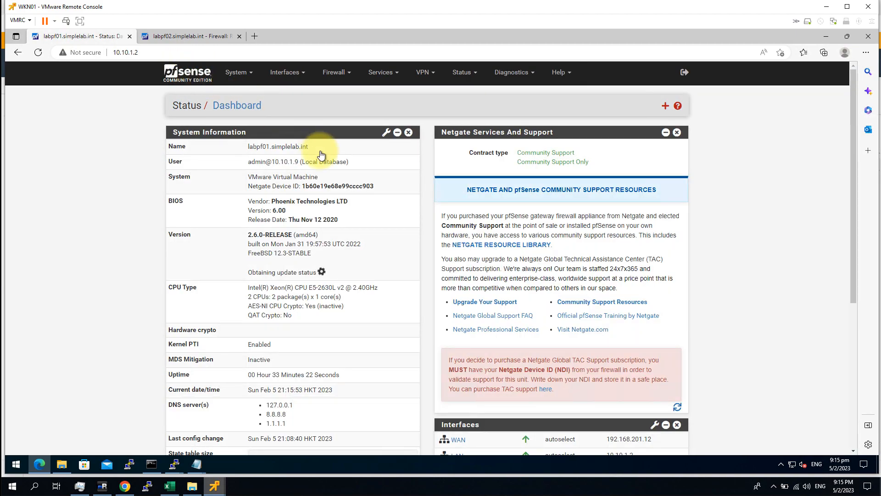
left_click(304, 76)
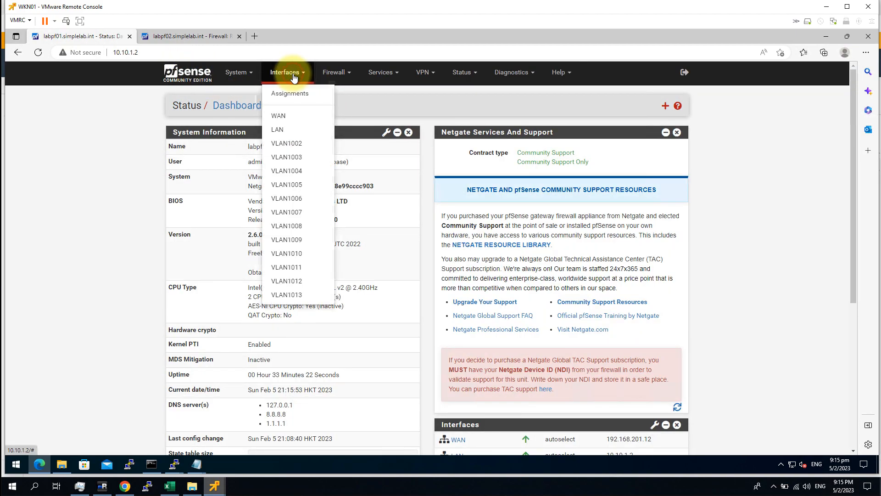
left_click(253, 73)
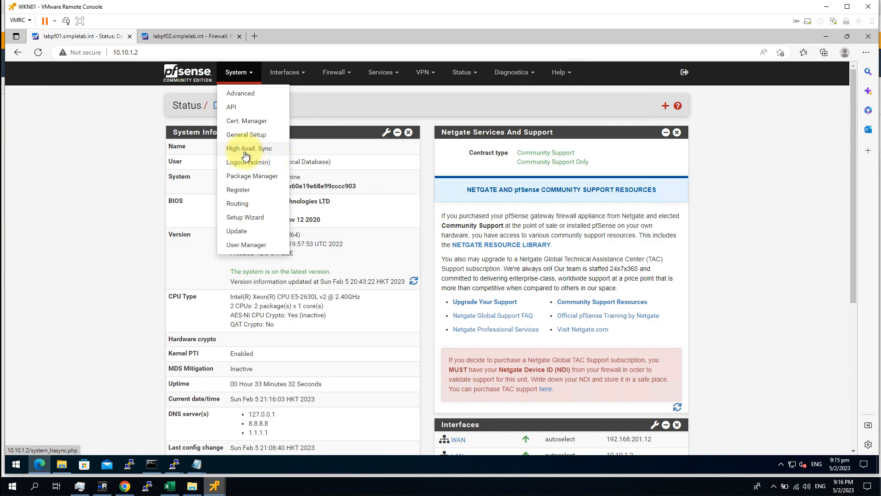
left_click(270, 155)
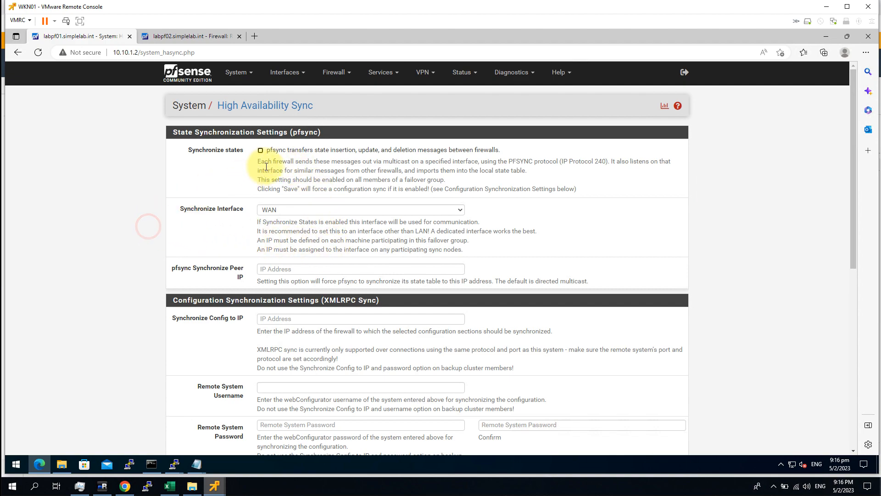
Step: Enable the Synchronize states option
left_click(260, 151)
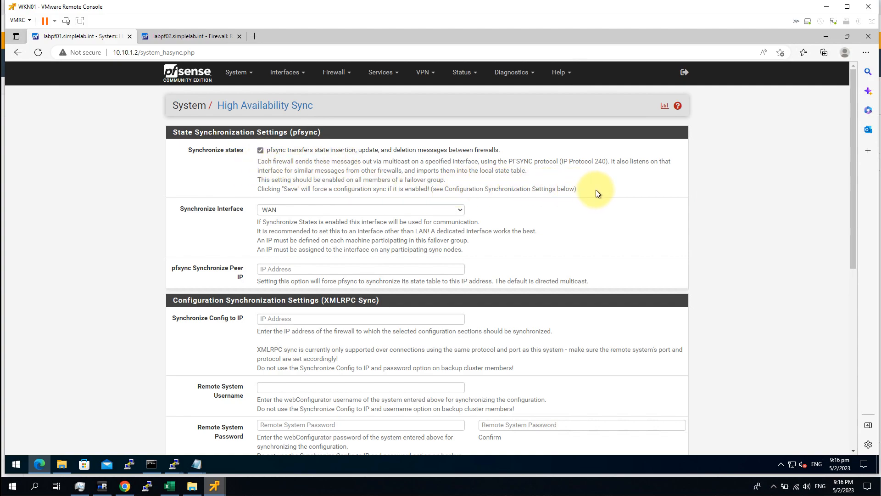
left_click_drag(595, 189, 265, 149)
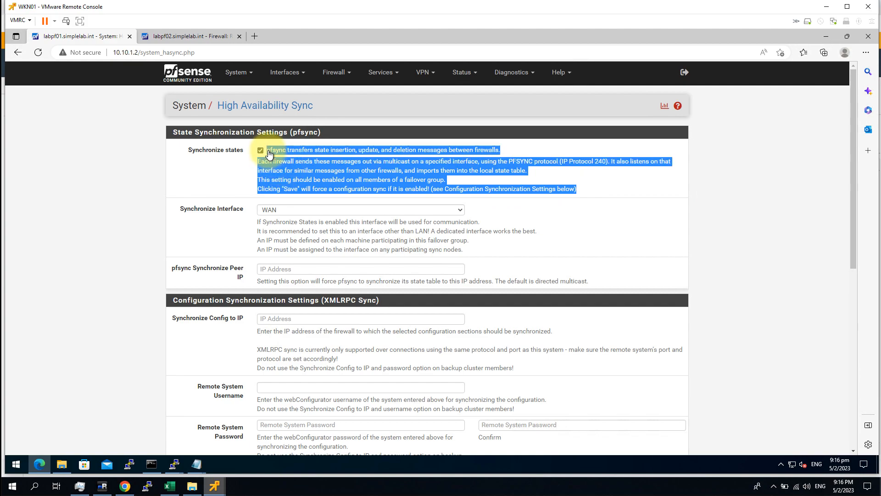
left_click(622, 187)
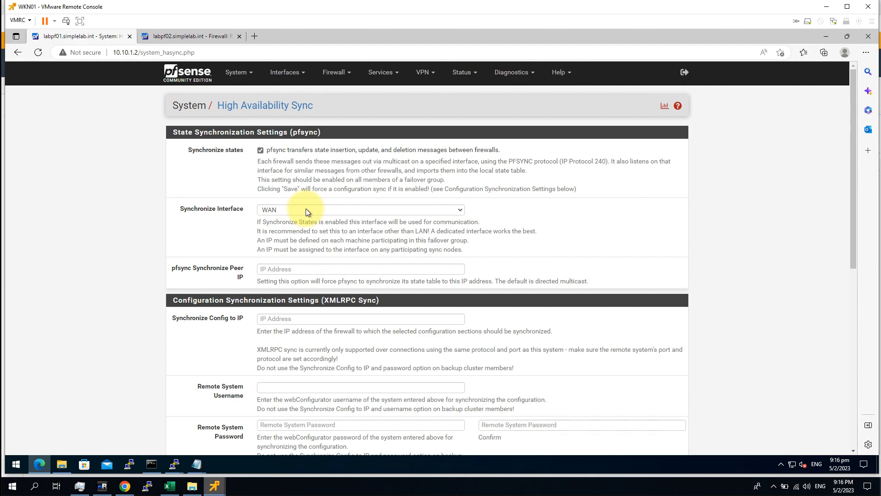
left_click_drag(178, 156, 249, 161)
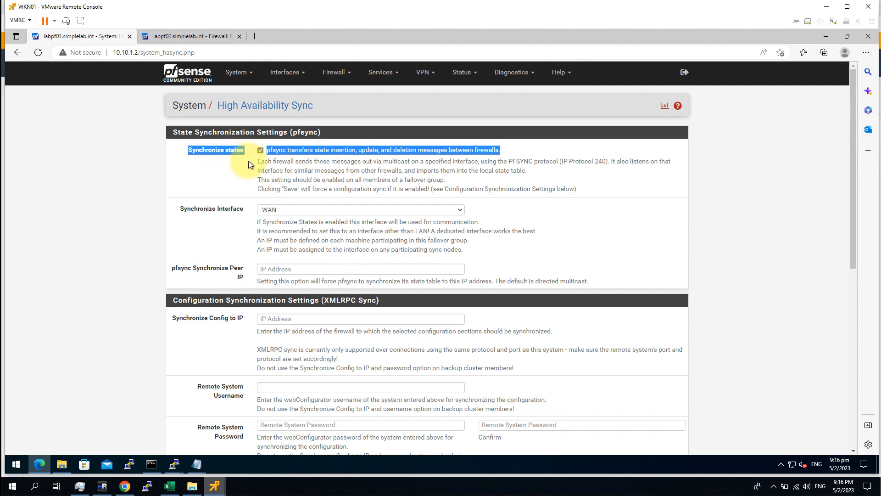
left_click(202, 183)
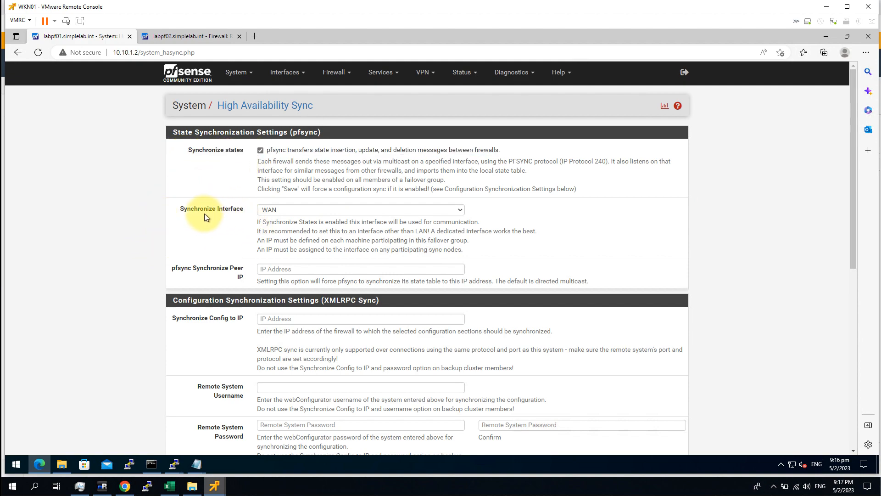
Step: Set the Synchronize Interface to VLAN1002
left_click_drag(177, 212, 238, 214)
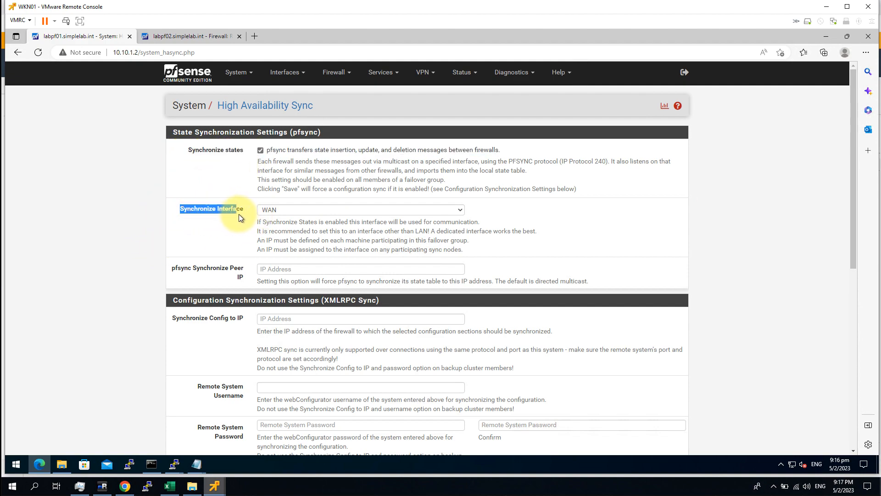
left_click(236, 223)
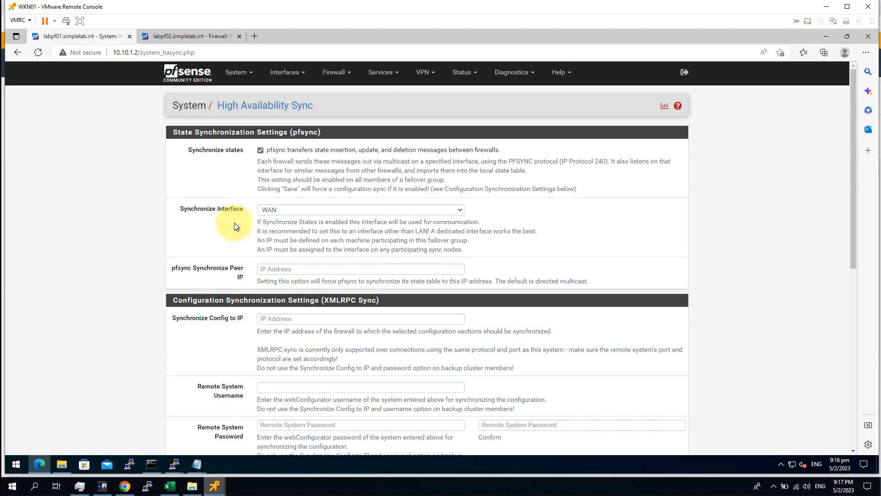
left_click(281, 211)
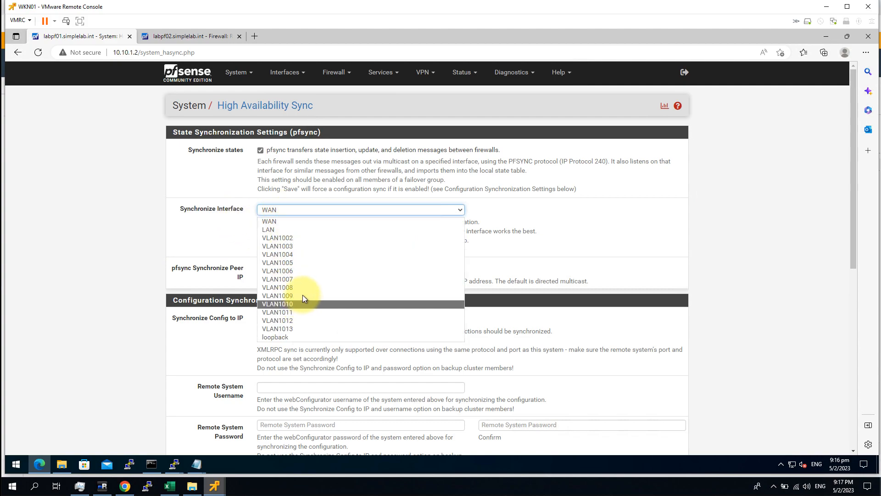
left_click(294, 238)
left_click(216, 253)
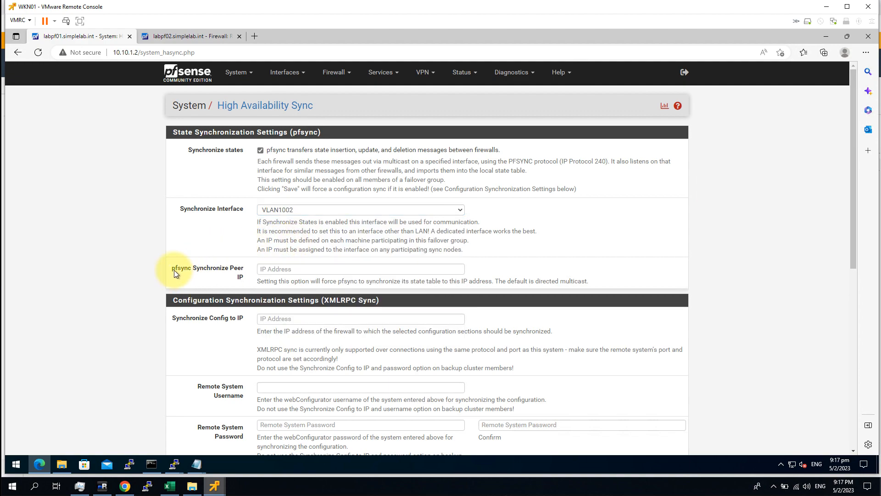
Step: Enter 10.10.2.3 as the pfsync Synchronize Peer IP
left_click_drag(218, 276, 241, 281)
left_click(211, 281)
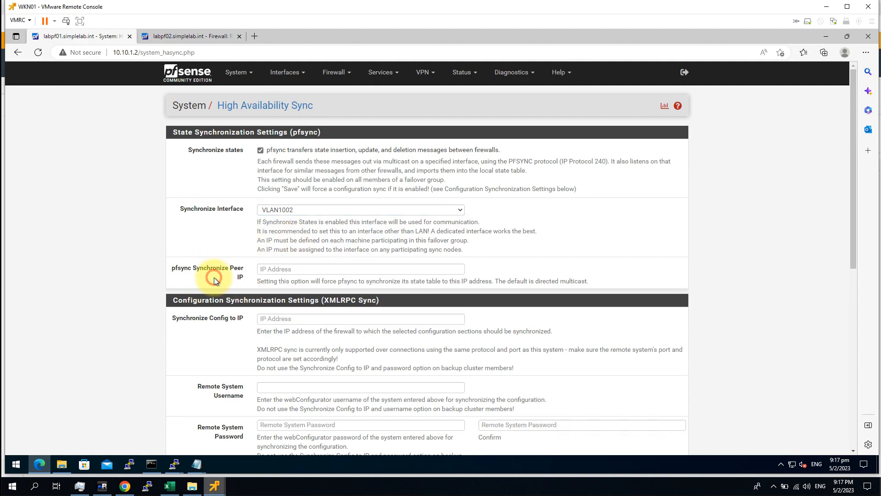
left_click(283, 270)
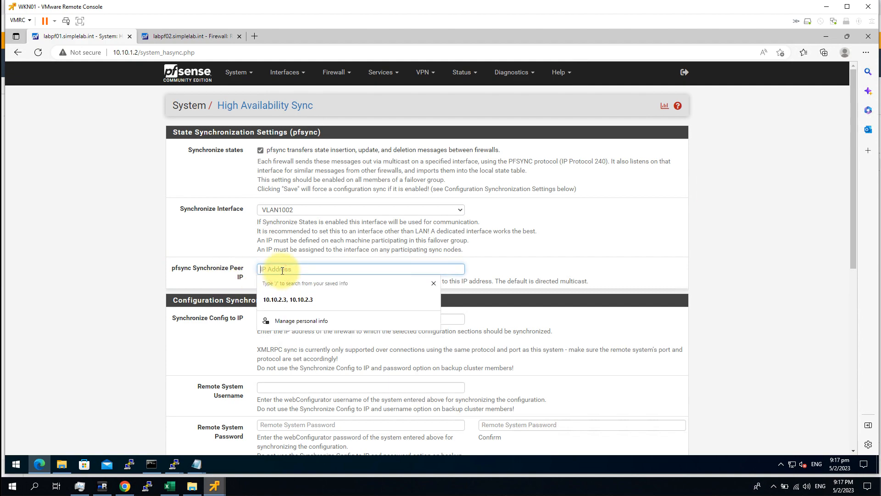
type("10.10.2.3")
left_click(148, 341)
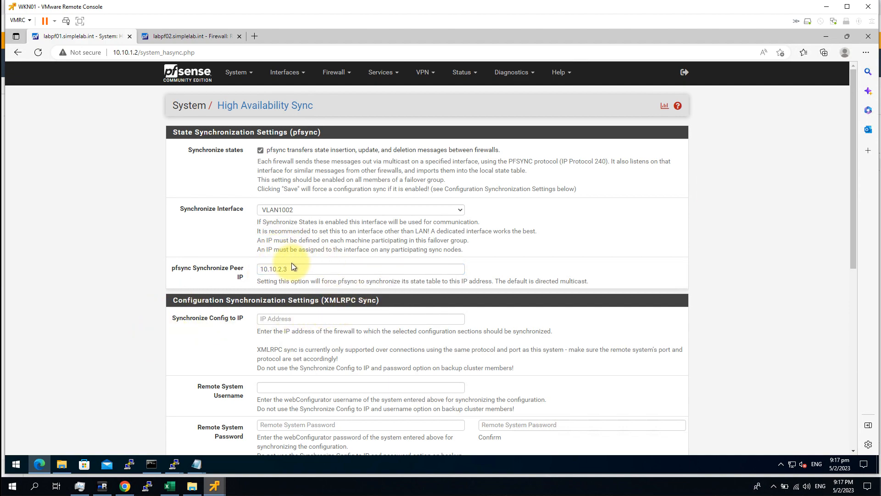
left_click(302, 318)
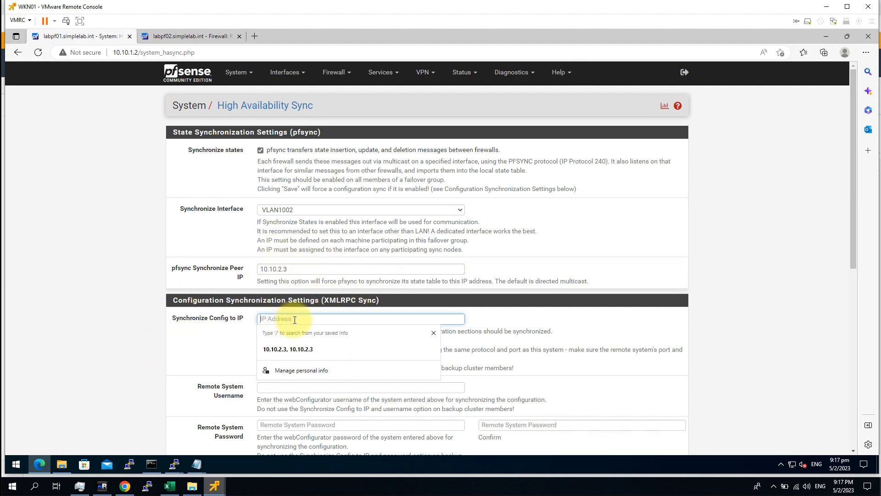
left_click(200, 326)
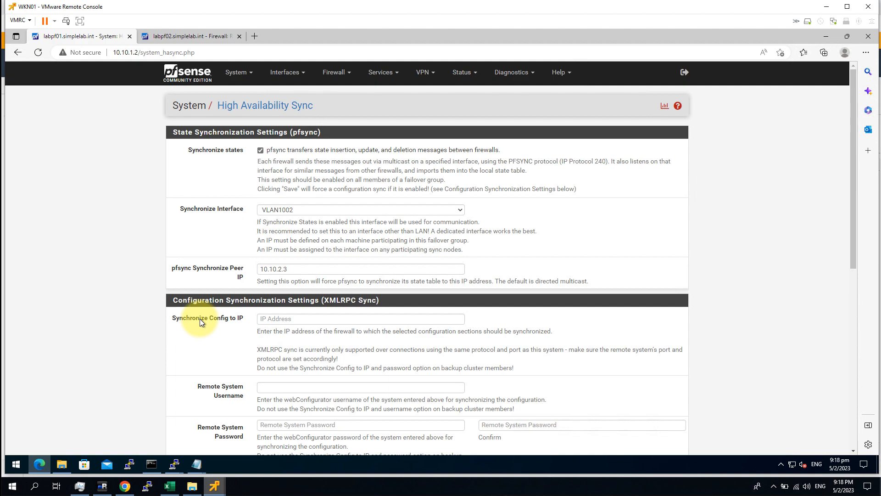
Step: Set Synchronize Config to IP to 10.10.2.3
left_click(285, 315)
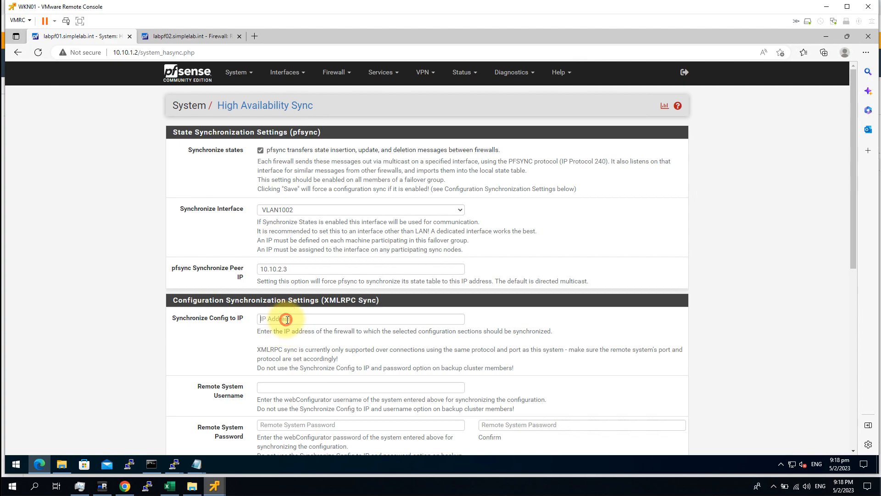
type("10.10.2.3")
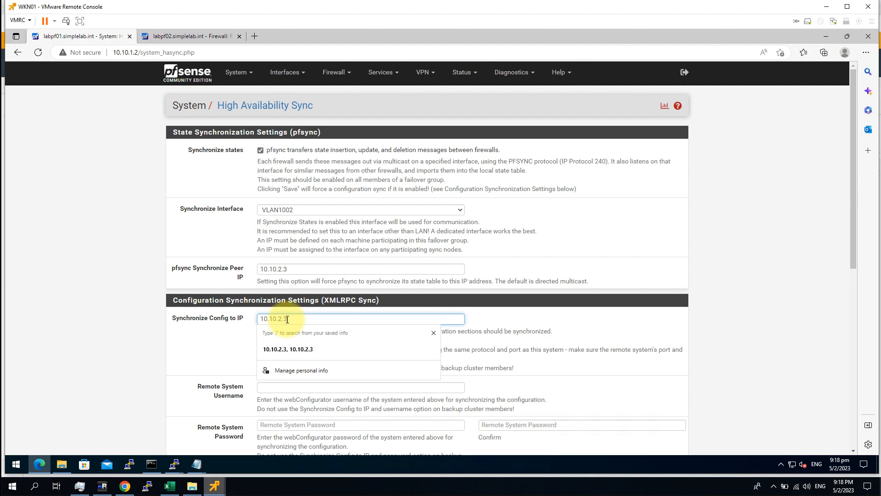
left_click(208, 331)
left_click(358, 320)
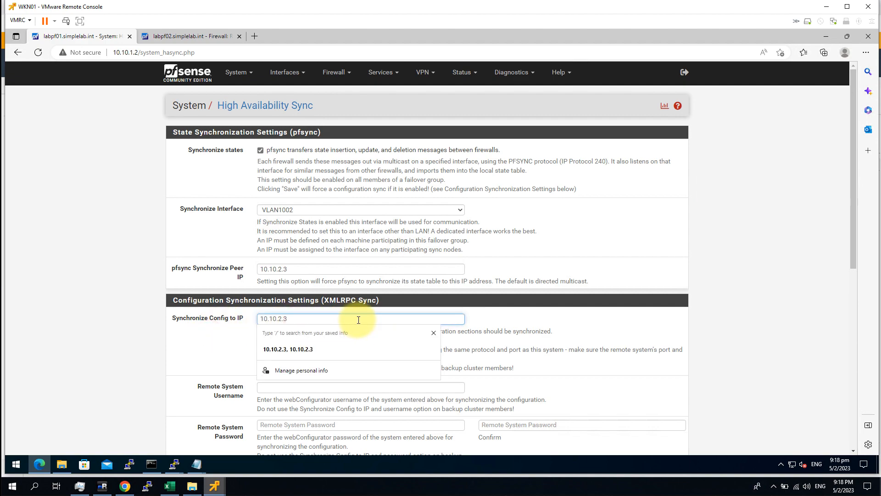
left_click(152, 352)
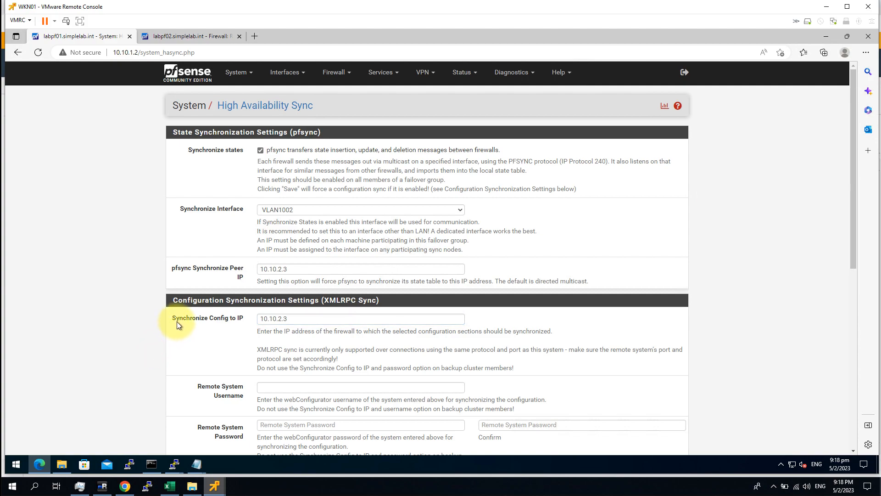
left_click(175, 318)
triple_click(217, 319)
left_click(192, 340)
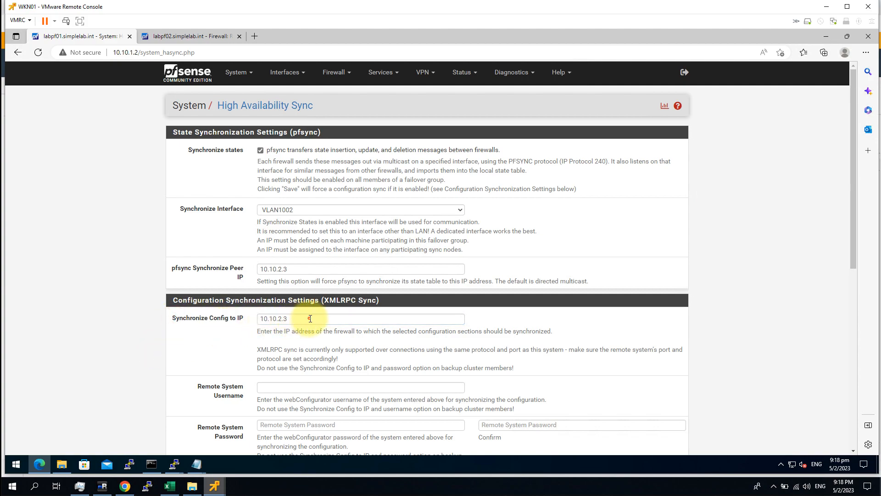
Step: Enter the remote system username and password, and confirm the password
left_click(287, 384)
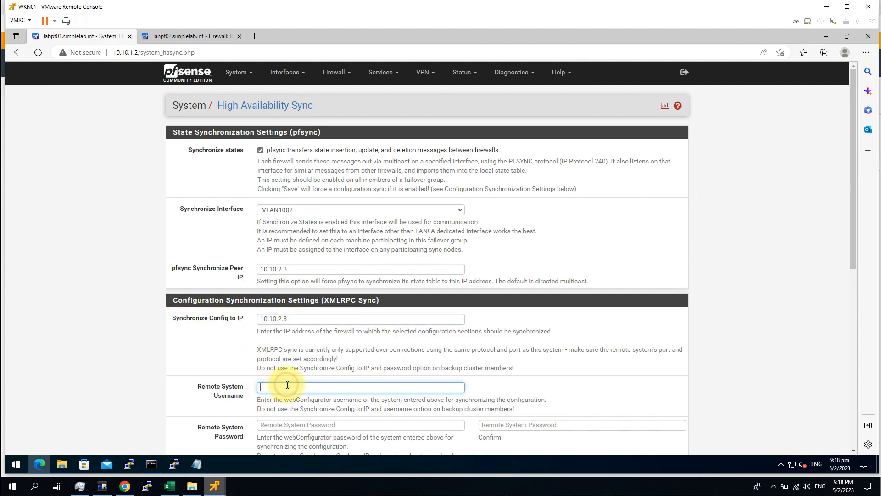
type("admin")
key("Tab")
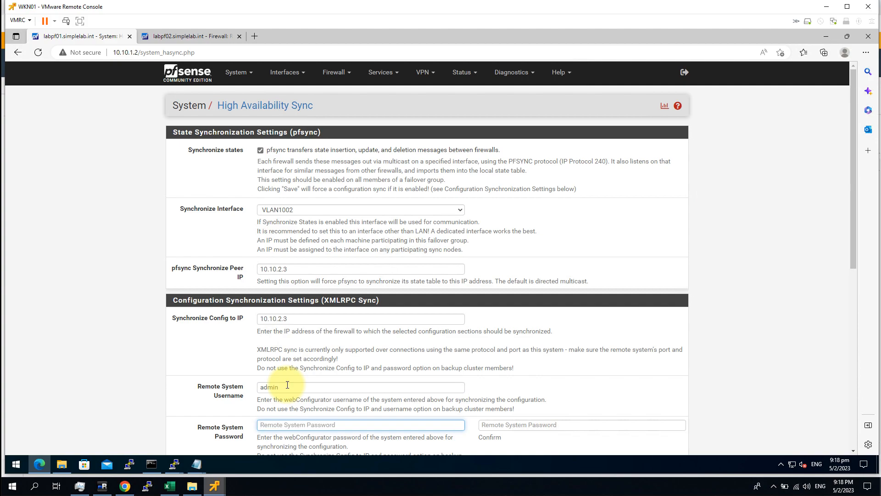
type("pfsense123")
key("Tab")
type("pfsense1")
key("BackSpace")
key("BackSpace")
key("BackSpace")
key("BackSpace")
key("BackSpace")
key("BackSpace")
key("BackSpace")
key("BackSpace")
type("pfsense123")
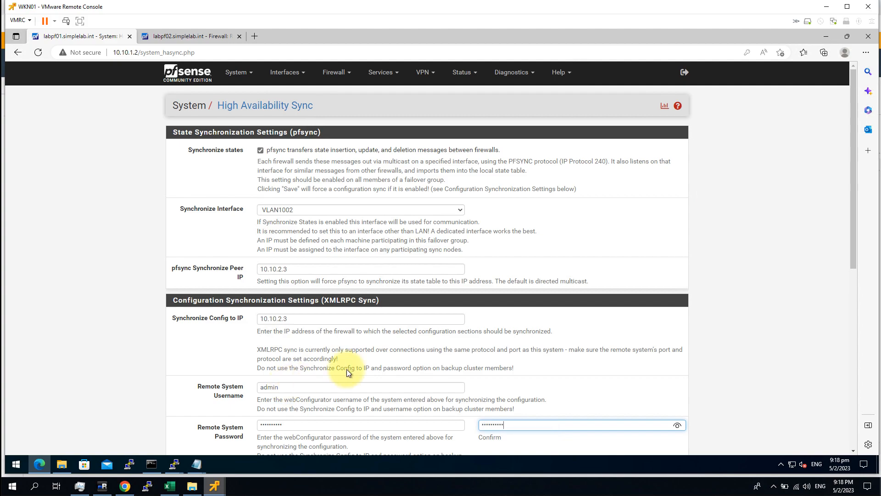
left_click(722, 332)
Step: Tick Synchronize admin, toggle all sync options, and save the HA sync settings
scroll(728, 330, "down", 3)
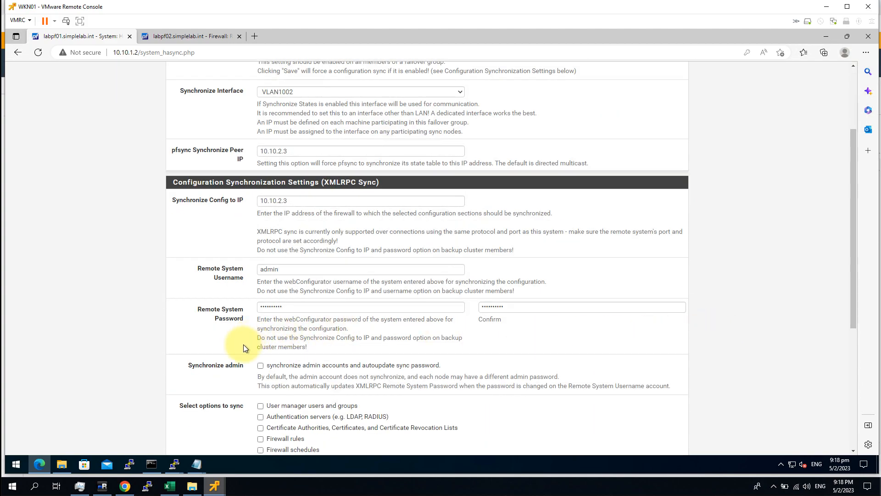
left_click(261, 366)
scroll(236, 351, "down", 3)
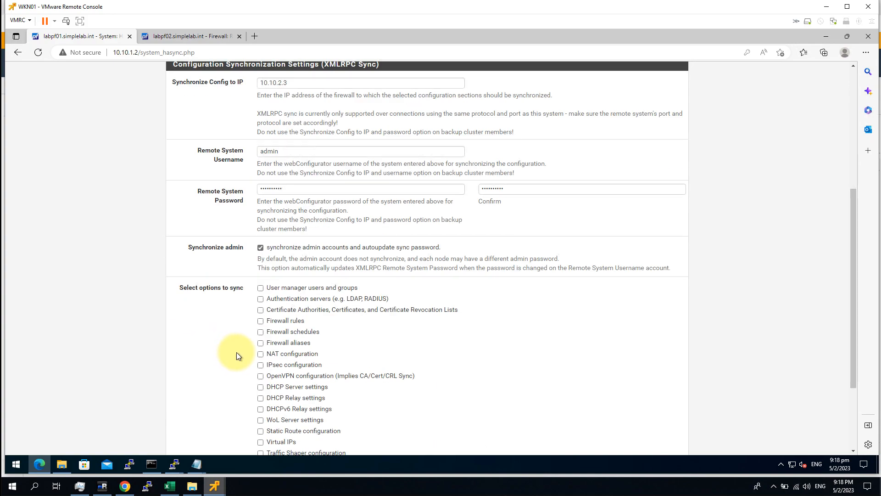
scroll(236, 332, "down", 2)
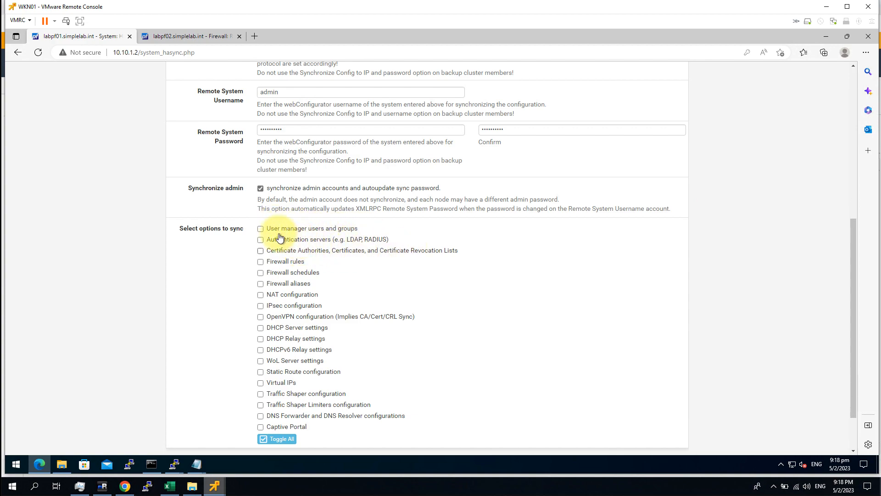
left_click(277, 439)
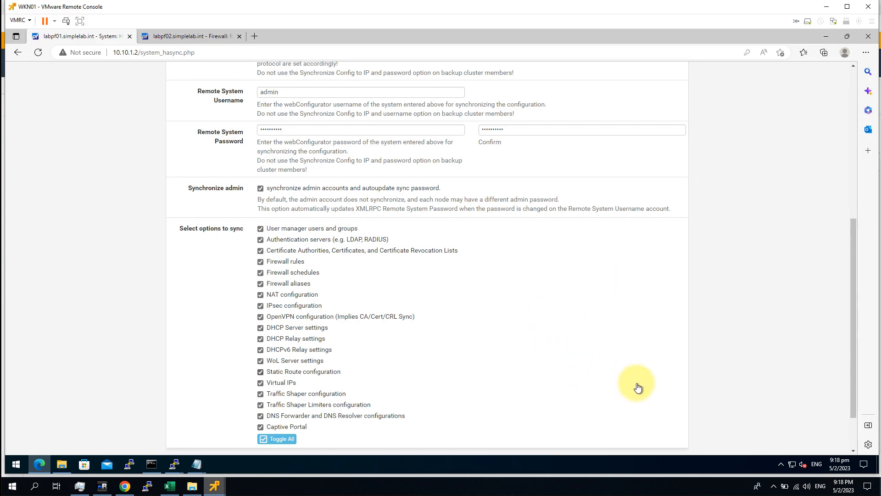
scroll(703, 323, "down", 2)
left_click(276, 407)
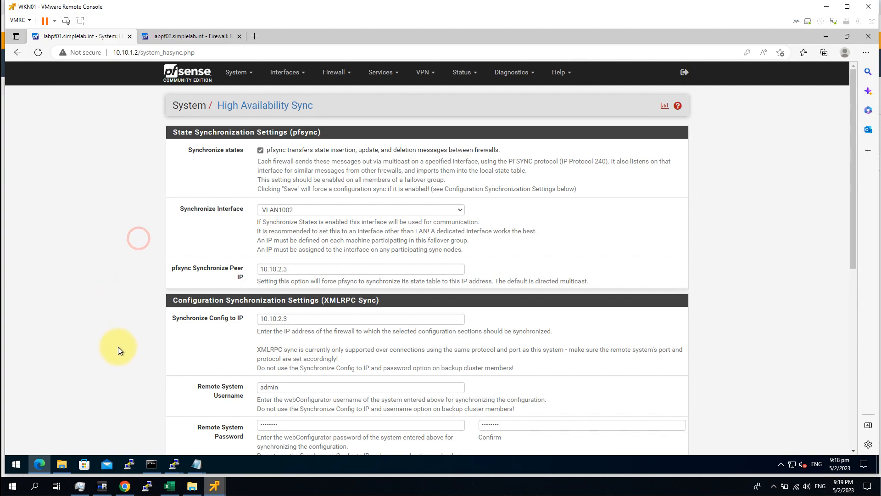
Step: Scroll through the saved HA Sync settings and glance at the Firewall and Interfaces menus
scroll(120, 342, "down", 7)
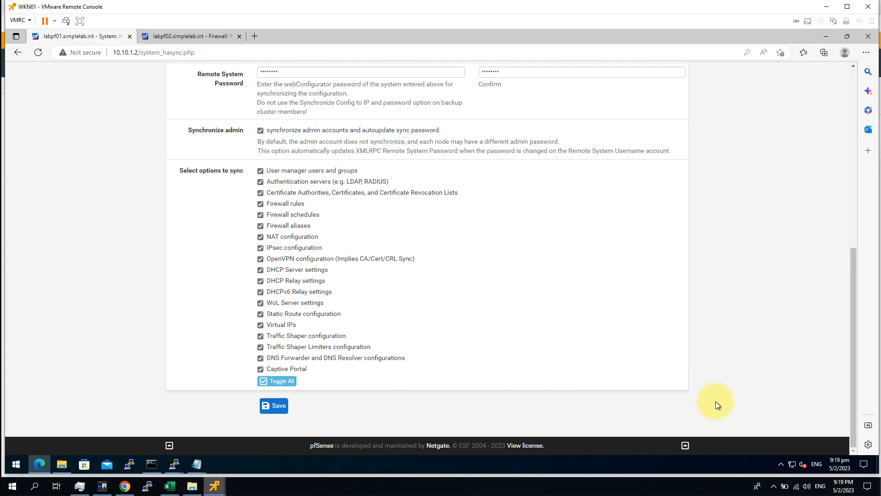
scroll(714, 404, "up", 8)
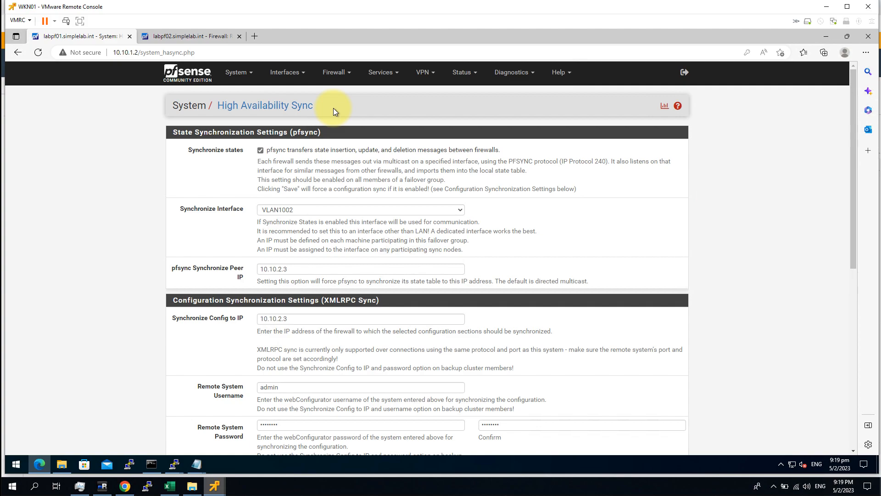
left_click(338, 78)
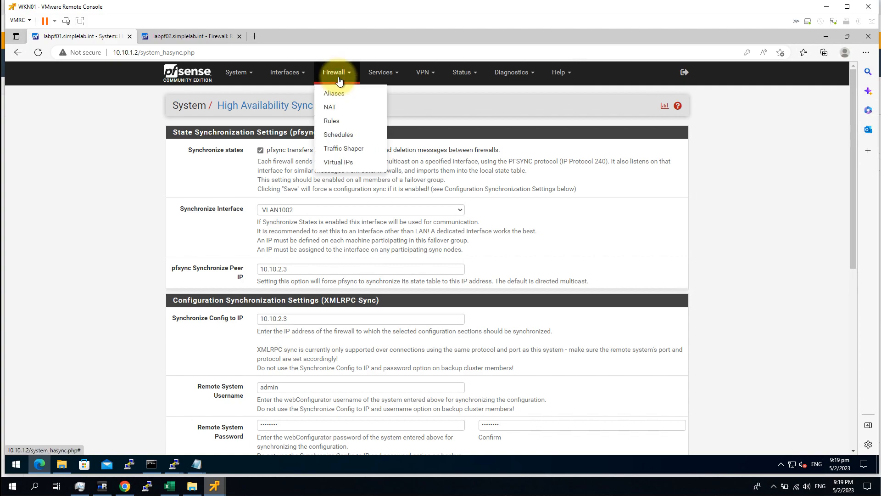
left_click(301, 76)
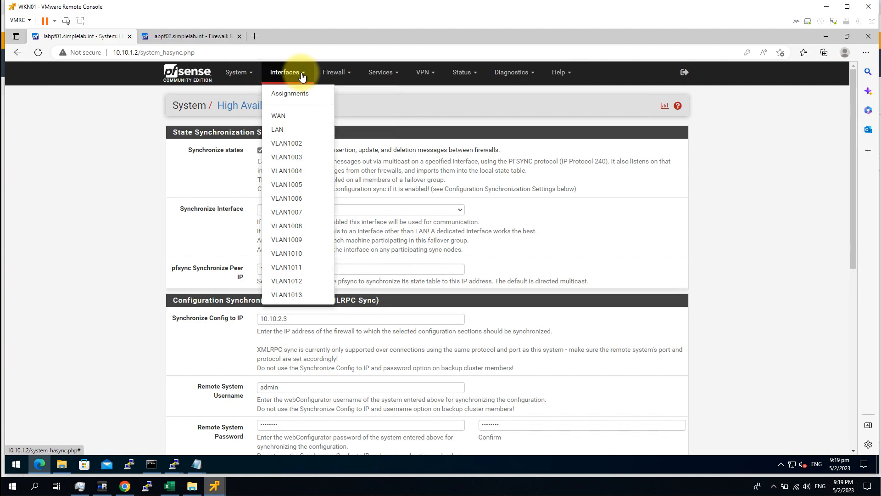
left_click(767, 169)
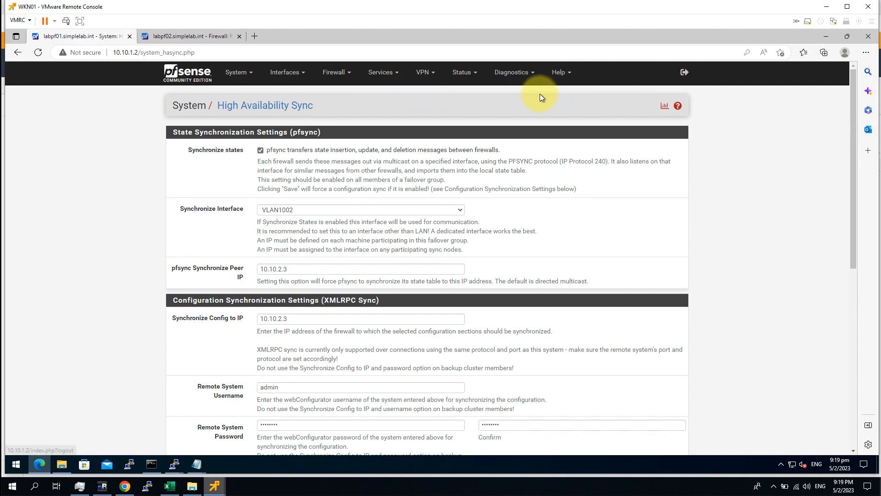
Step: Open the Status > CARP page on labpf01 and then on labpf02
left_click(665, 108)
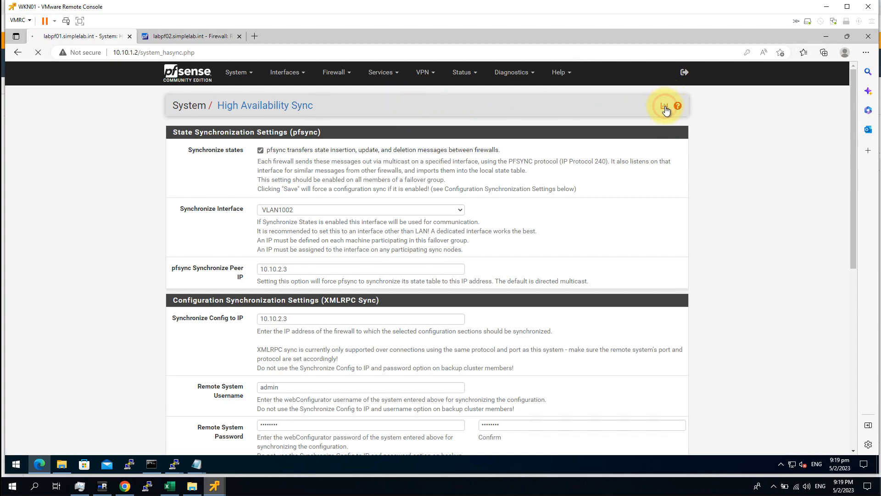
left_click(774, 157)
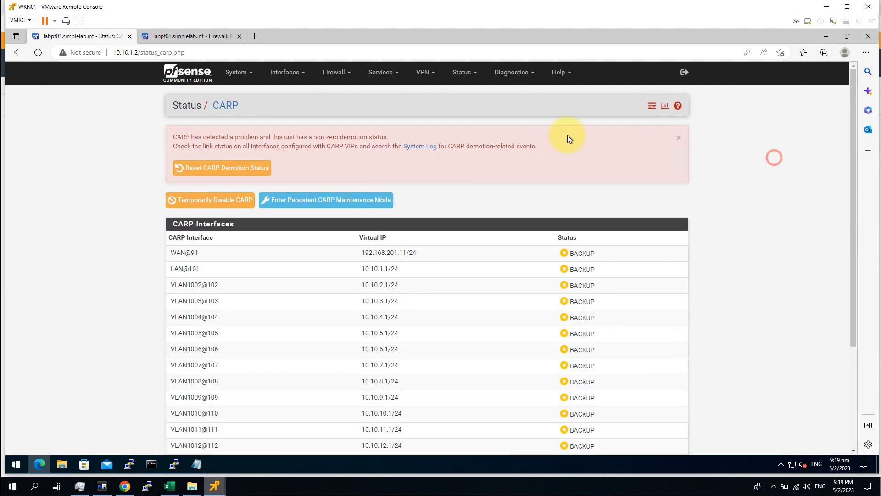
left_click(180, 41)
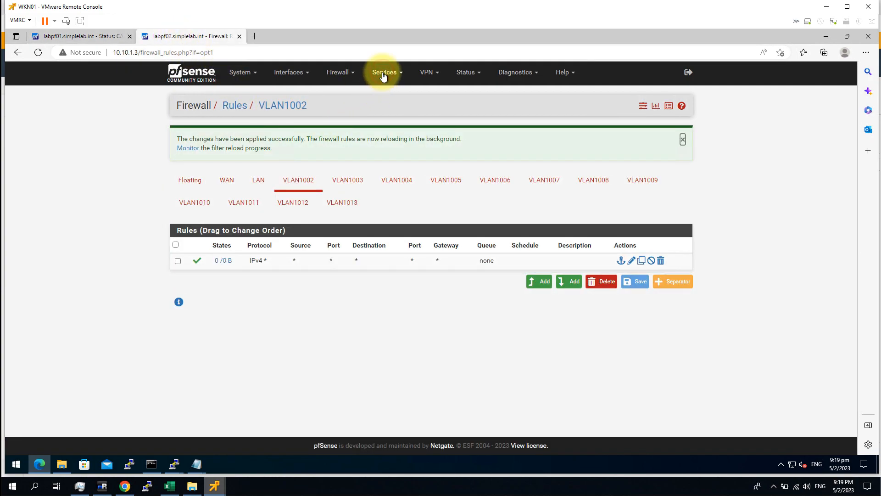
mouse_move(456, 79)
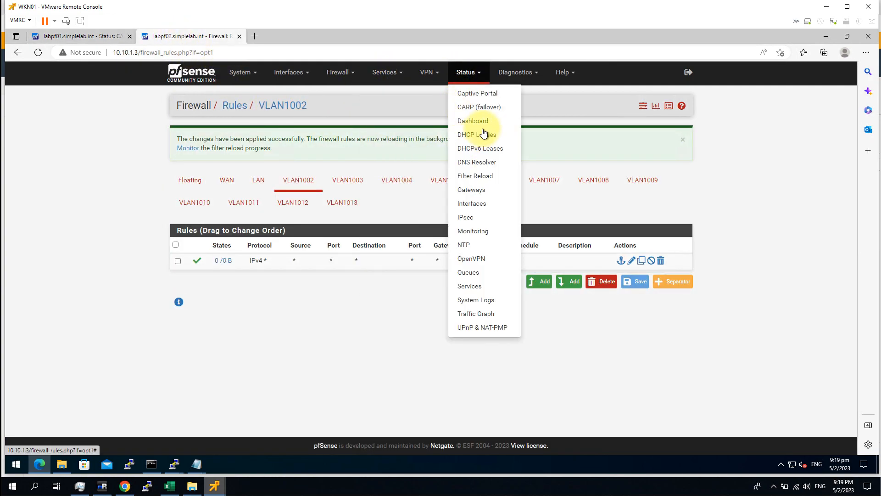
left_click(483, 107)
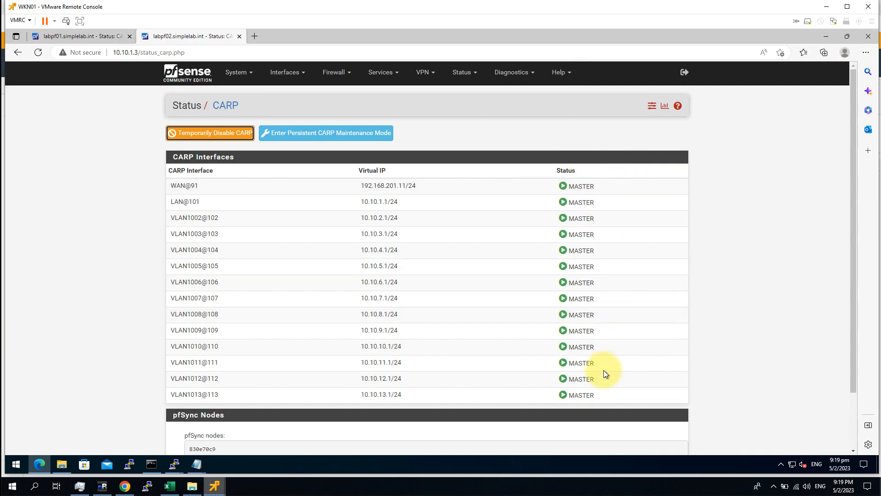
Step: Reset labpf01's CARP demotion status, refresh it, and temporarily disable CARP on labpf02
left_click(84, 37)
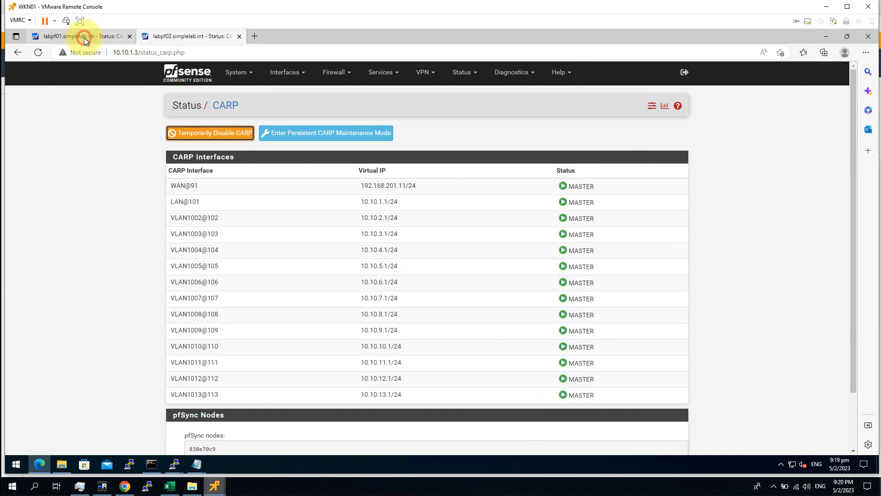
left_click(238, 167)
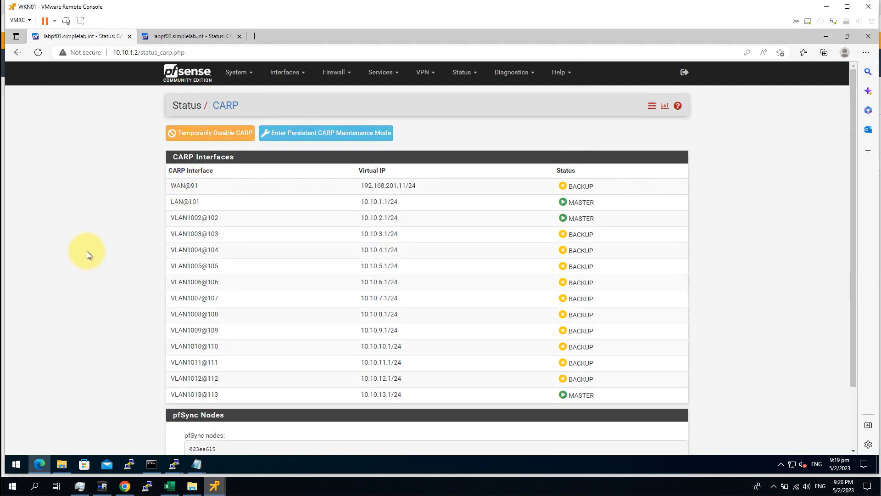
left_click(225, 106)
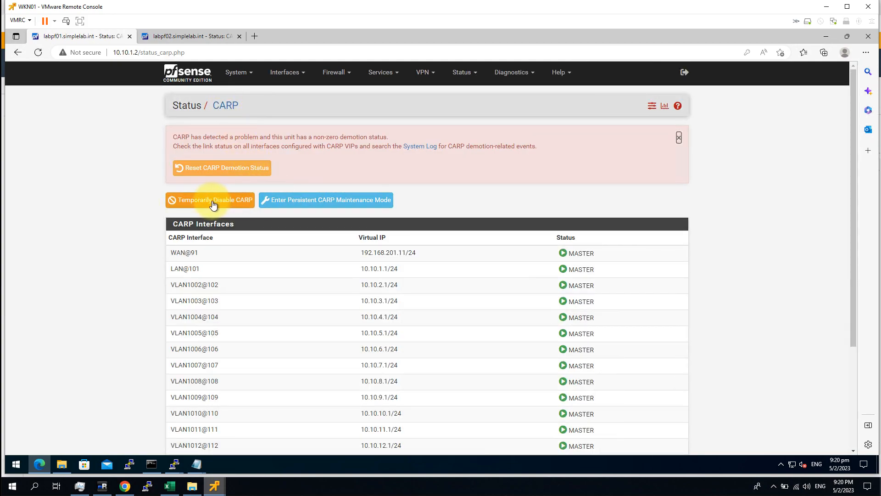
left_click(178, 36)
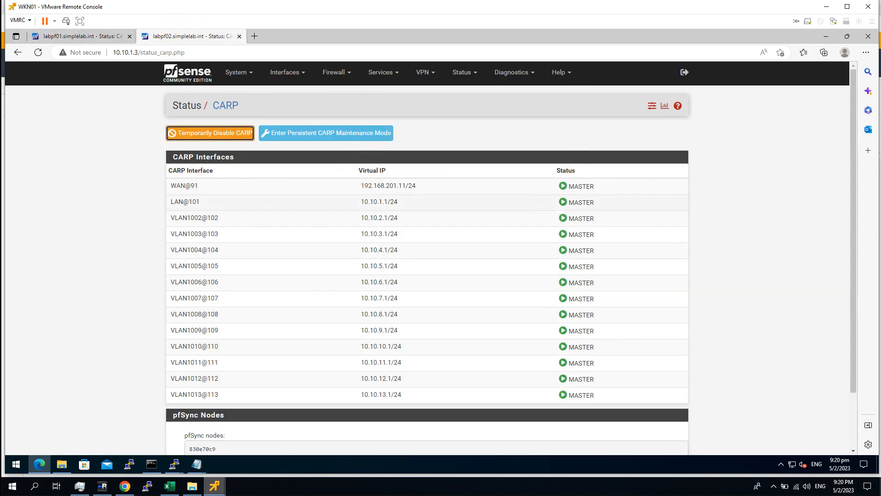
left_click(104, 37)
left_click(185, 37)
left_click(211, 133)
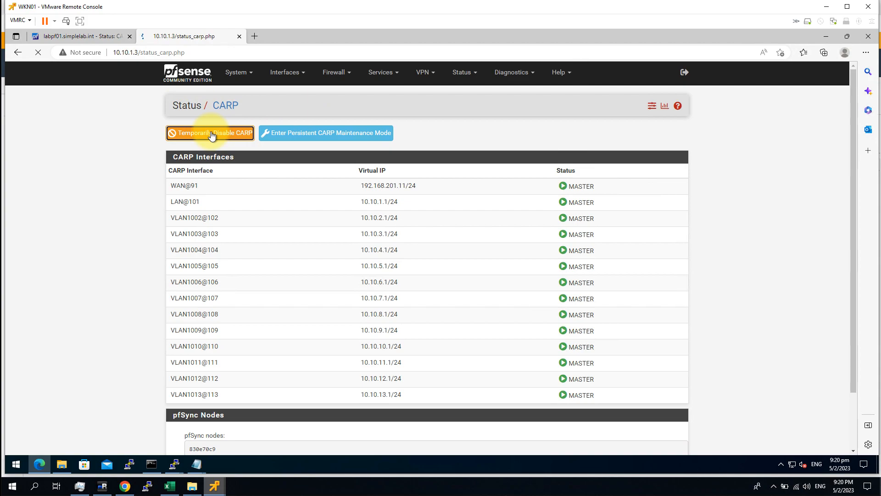
Step: Reset labpf01's demotion again, then disable, re-enable and refresh CARP on labpf02
left_click(76, 36)
left_click(231, 170)
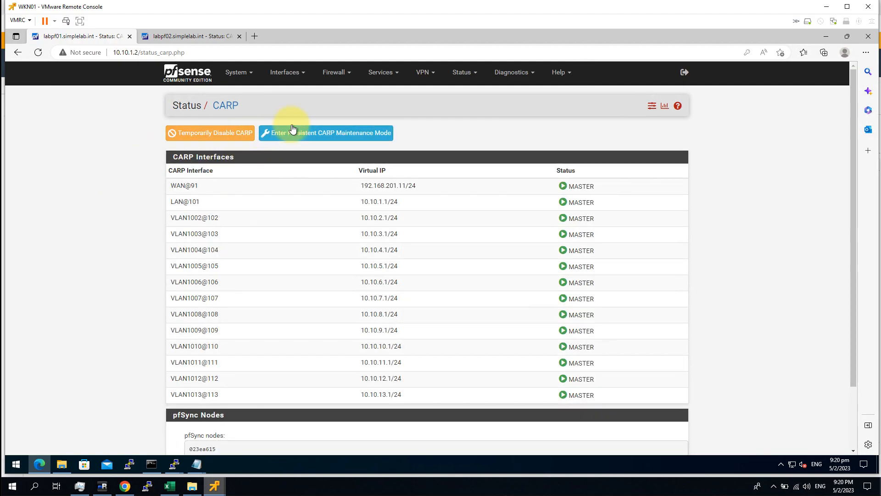
left_click(237, 106)
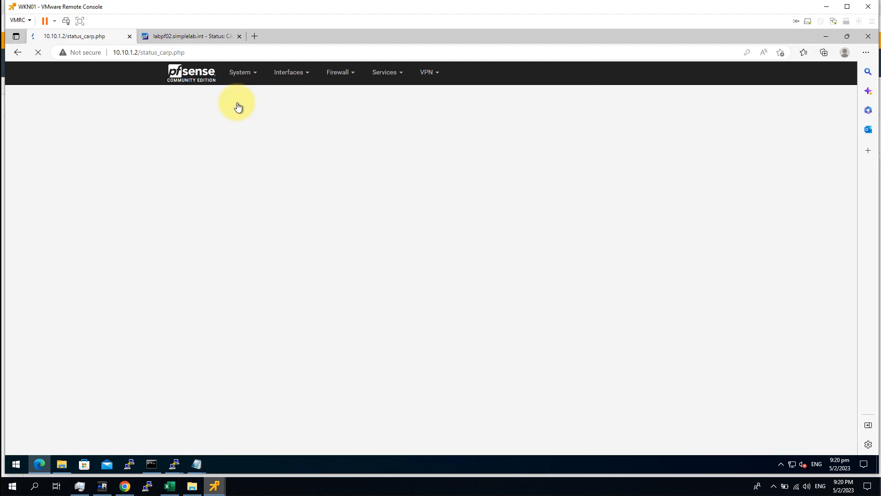
left_click(183, 36)
left_click(209, 133)
left_click(197, 170)
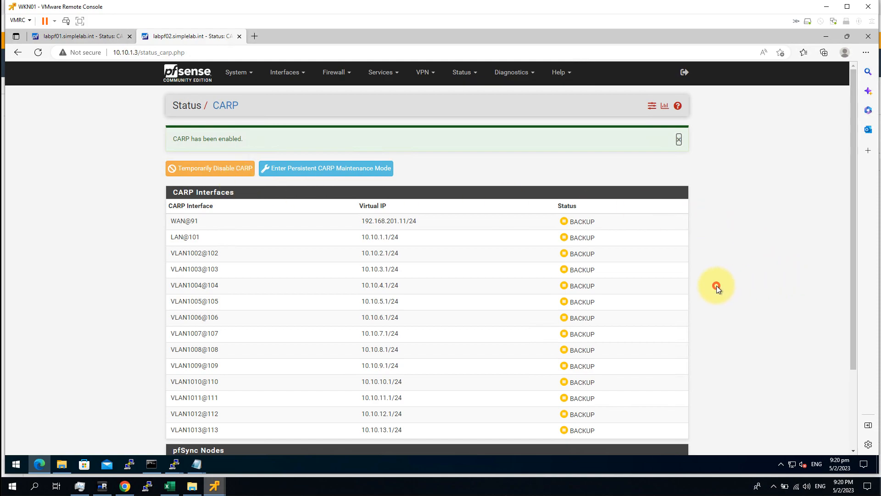
left_click(232, 107)
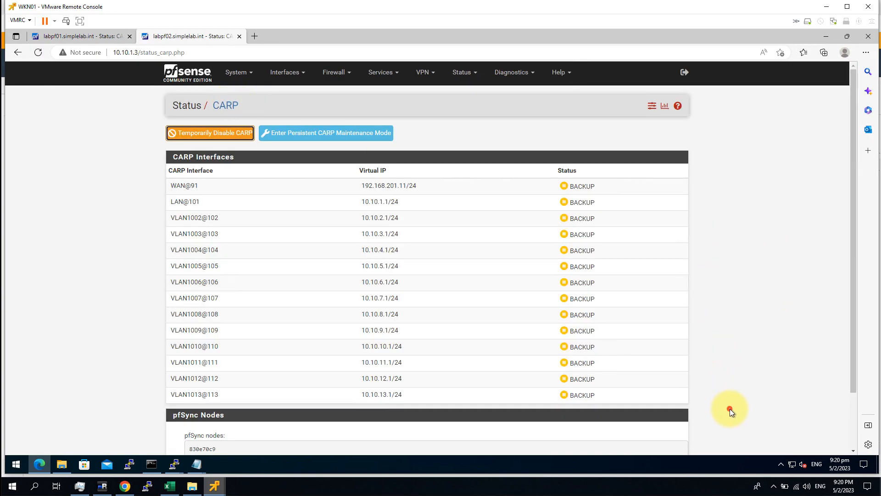
Step: Refresh labpf01 and review labpf02's CARP table showing BACKUP states
left_click_drag(491, 236, 133, 61)
left_click(92, 36)
left_click(227, 134)
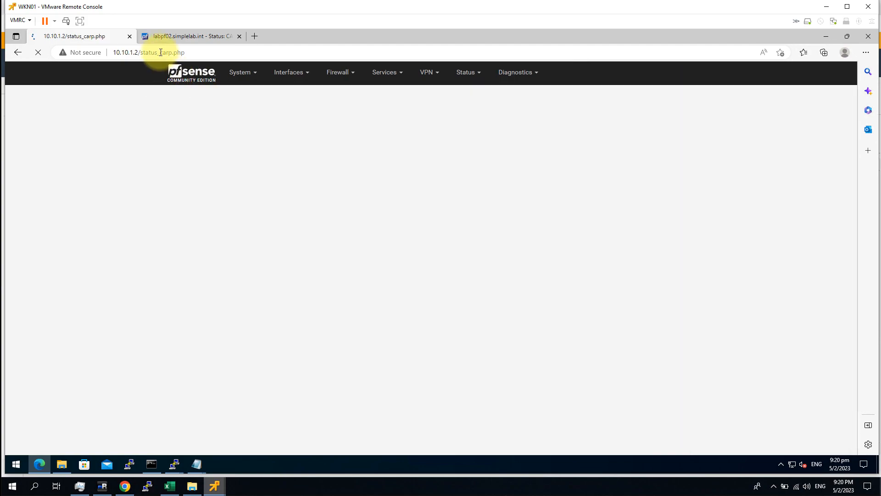
left_click(164, 39)
left_click(761, 291)
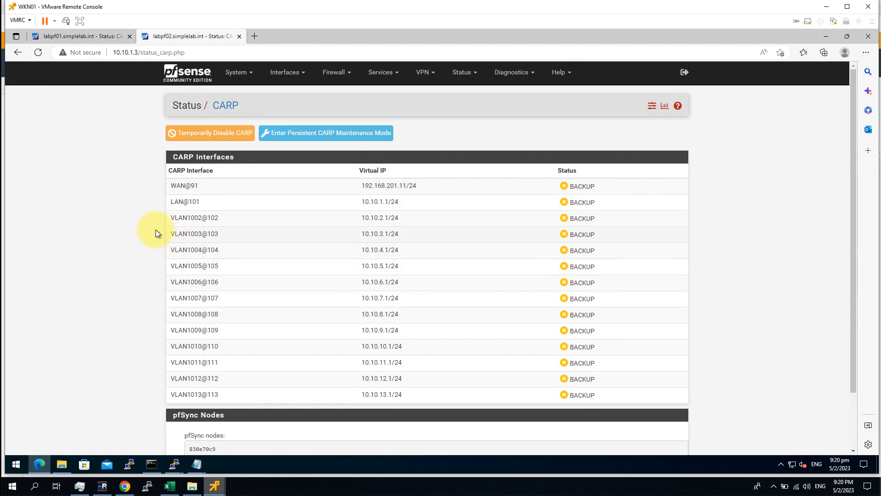
left_click_drag(349, 233, 611, 401)
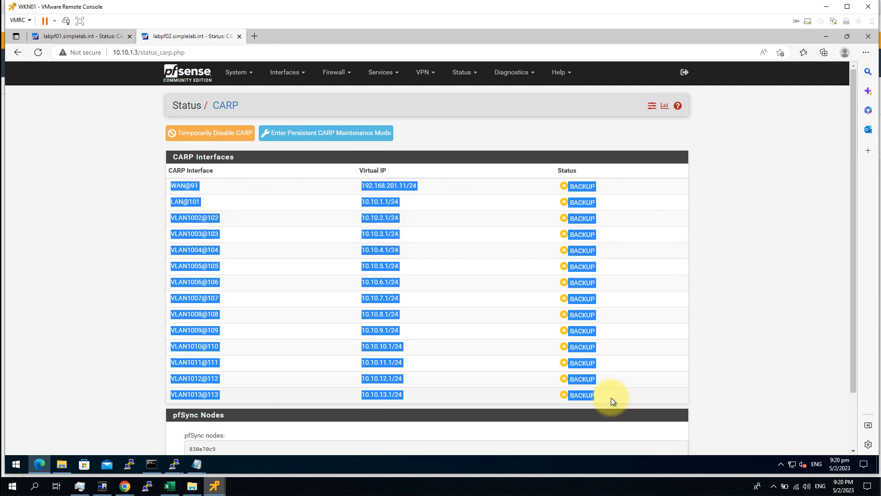
left_click(660, 389)
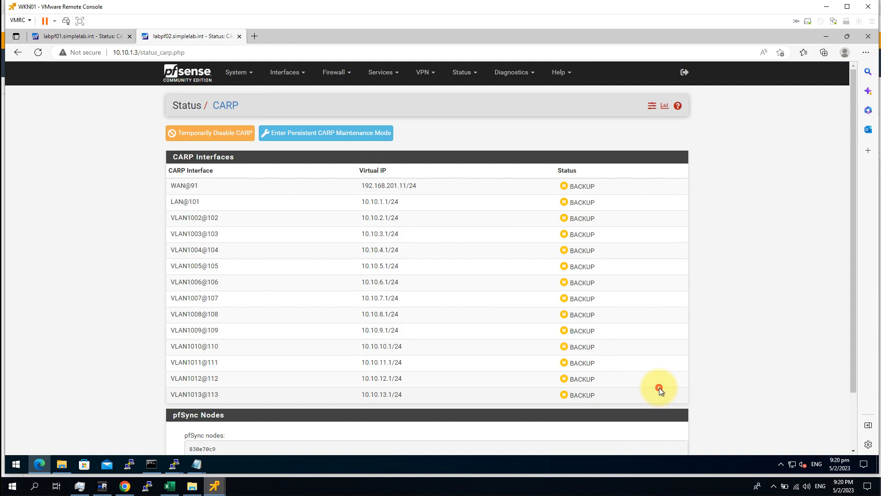
left_click_drag(241, 288, 153, 177)
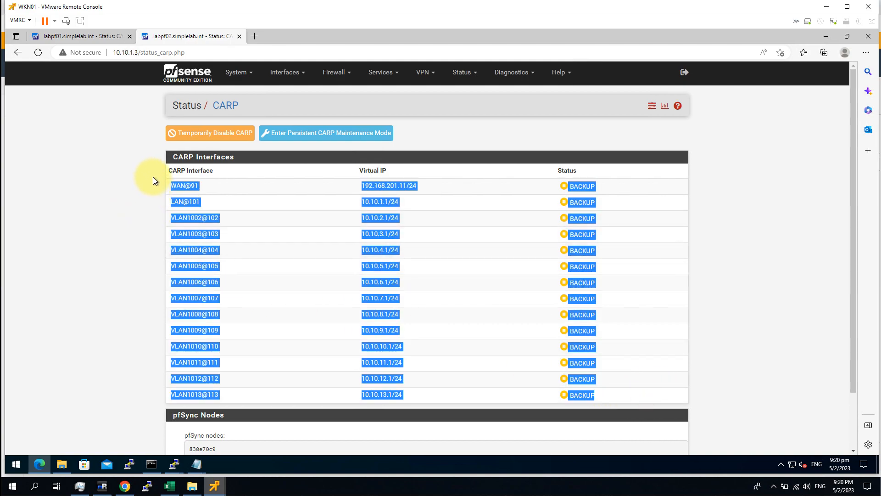
left_click(150, 178)
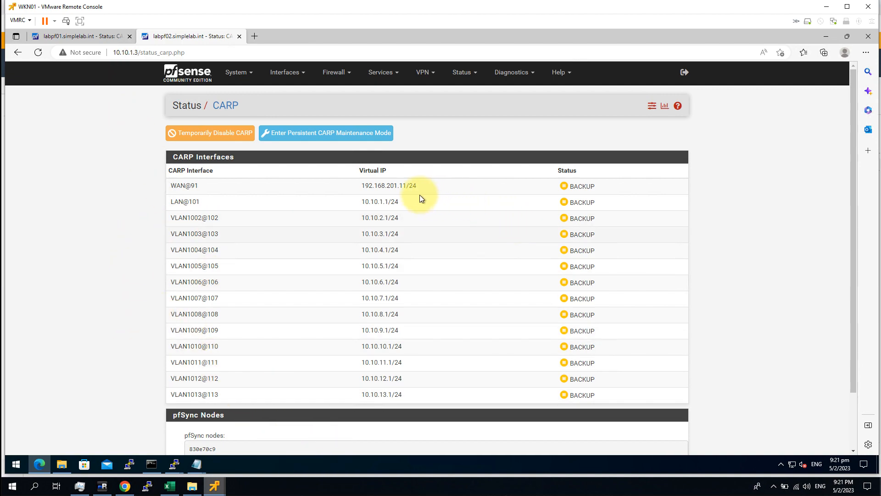
Step: Confirm labpf01's CARP table shows MASTER on every interface
left_click(88, 37)
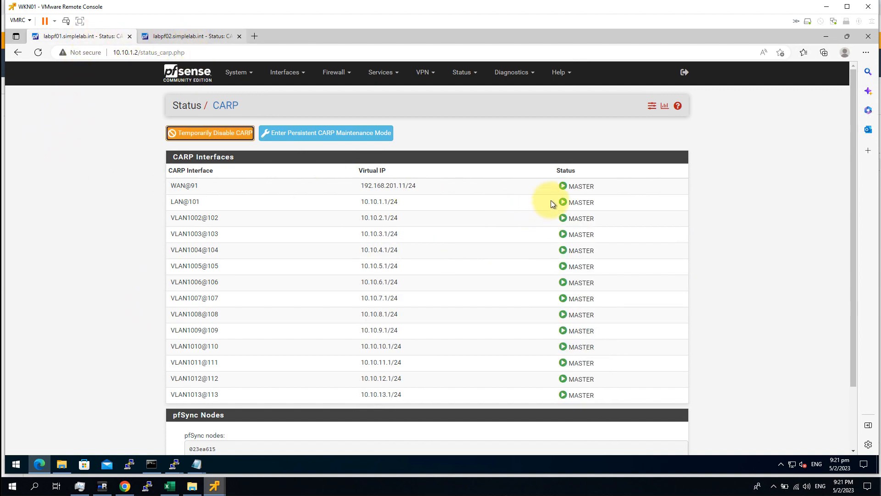
left_click(614, 189)
left_click(294, 266)
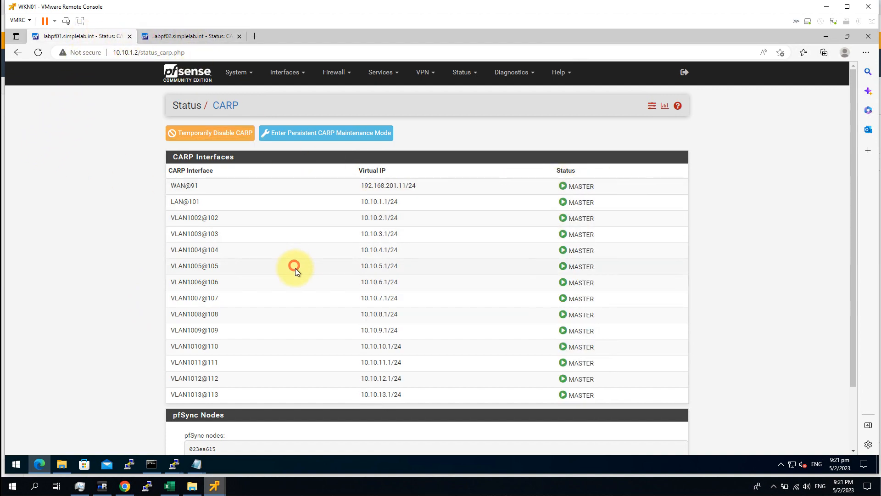
left_click_drag(645, 387, 166, 192)
left_click(139, 169)
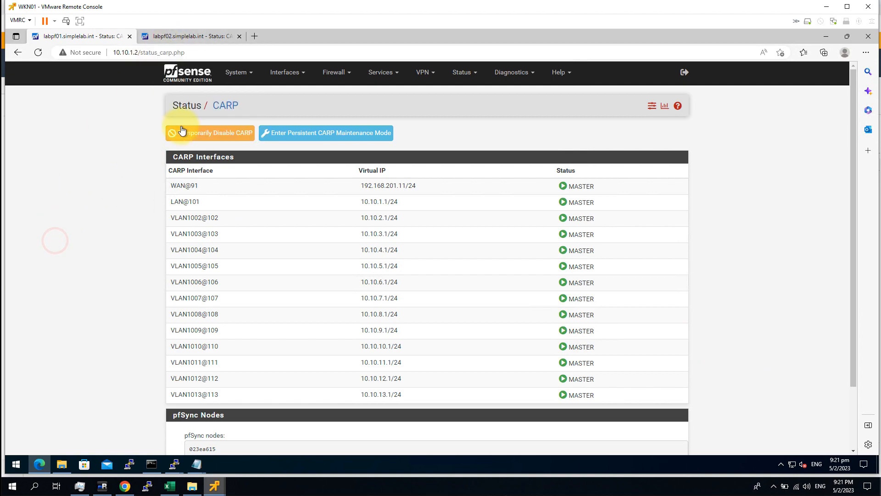
left_click(176, 36)
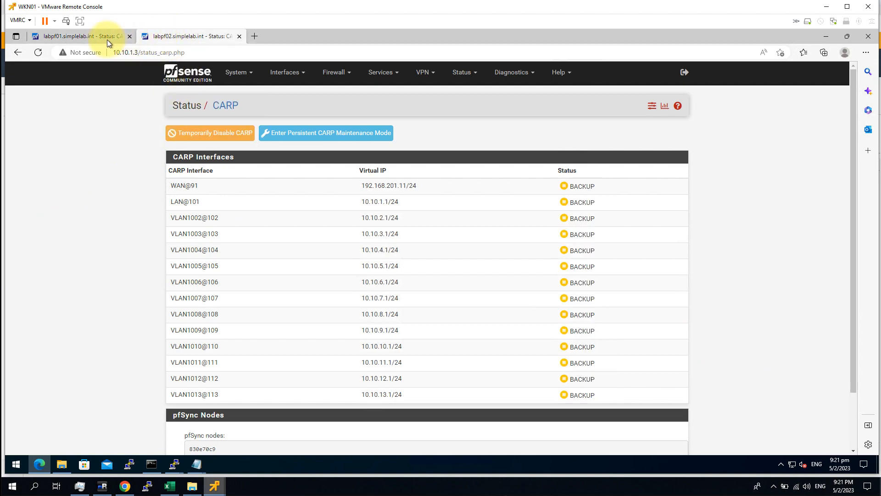
left_click(81, 36)
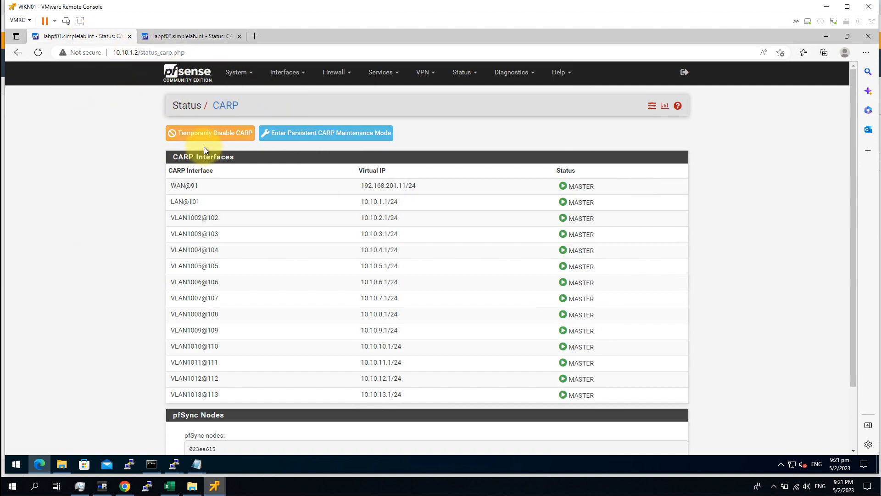
Step: Temporarily disable CARP on labpf01 and refresh labpf02 to see it take over
left_click(206, 134)
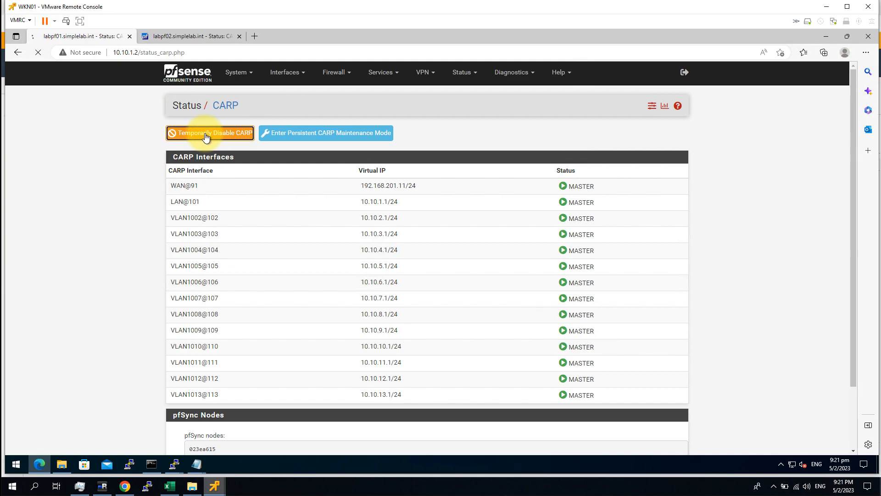
left_click(182, 37)
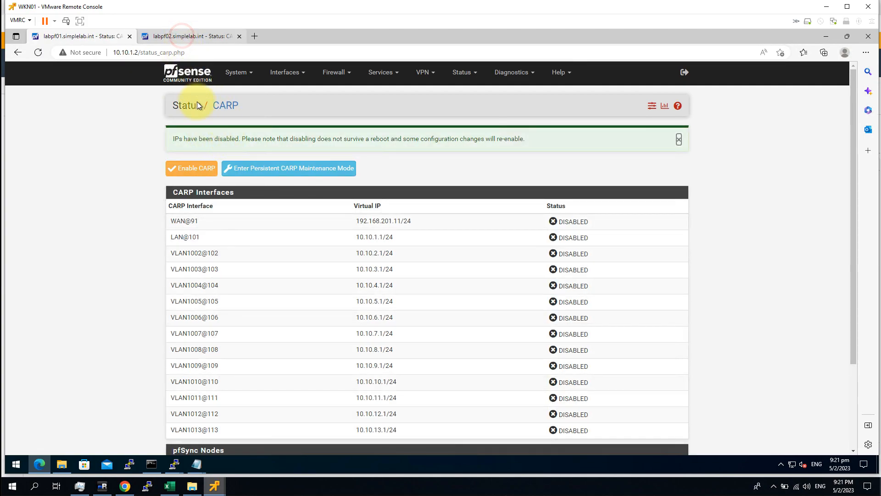
key("F5")
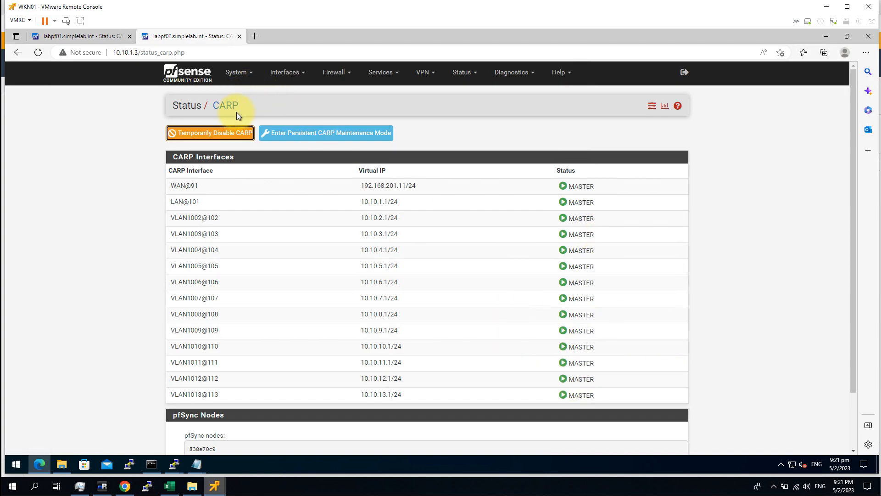
left_click(225, 107)
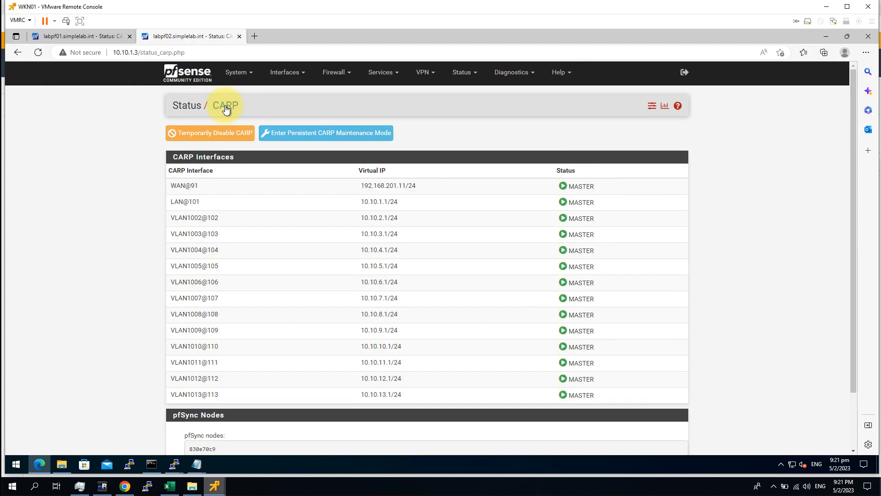
left_click(92, 40)
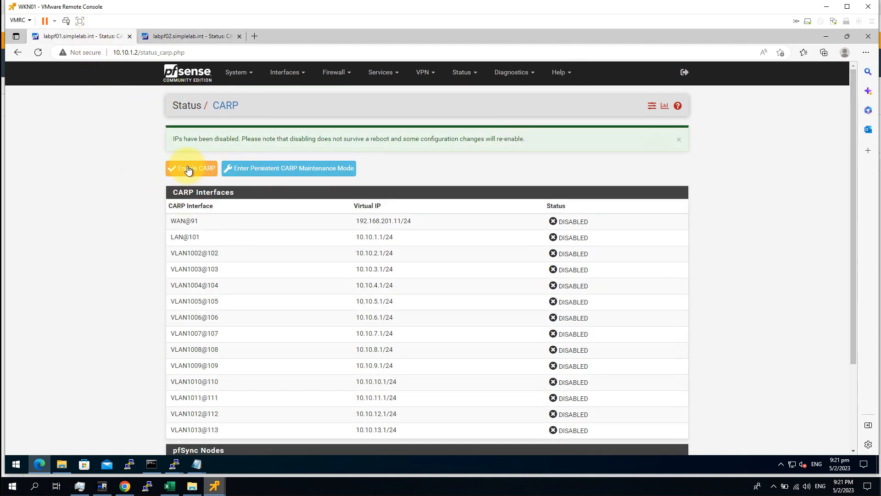
Step: Re-enable CARP on labpf01, reset its demotion status, and reload the status page
left_click(189, 177)
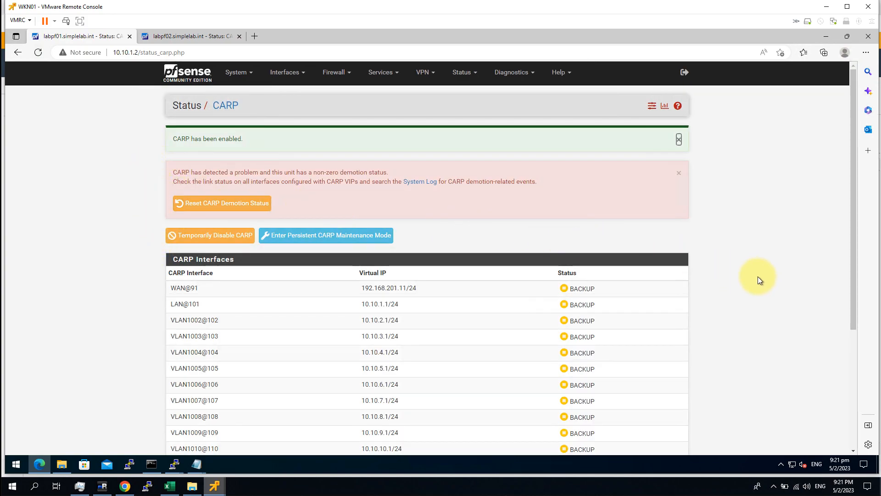
scroll(413, 389, "down", 5)
scroll(390, 360, "up", 5)
left_click(221, 204)
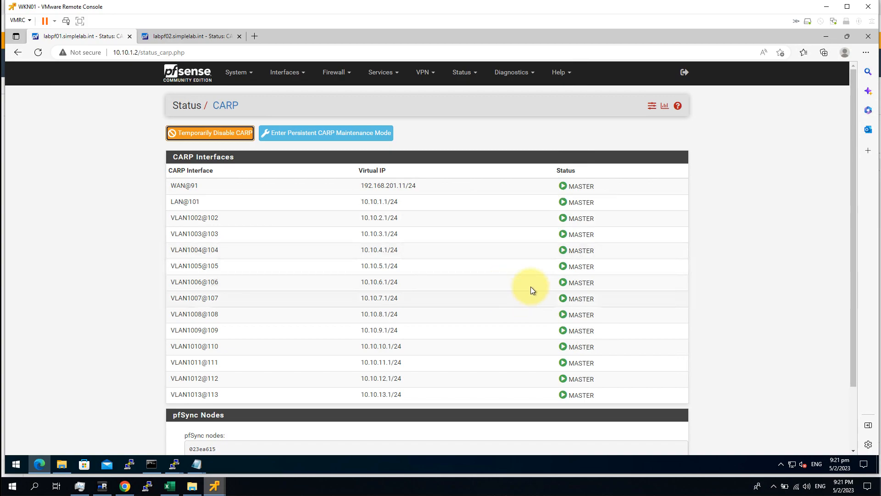
left_click(225, 105)
left_click(225, 106)
Step: Refresh labpf02's CARP status and return to labpf01
left_click(190, 37)
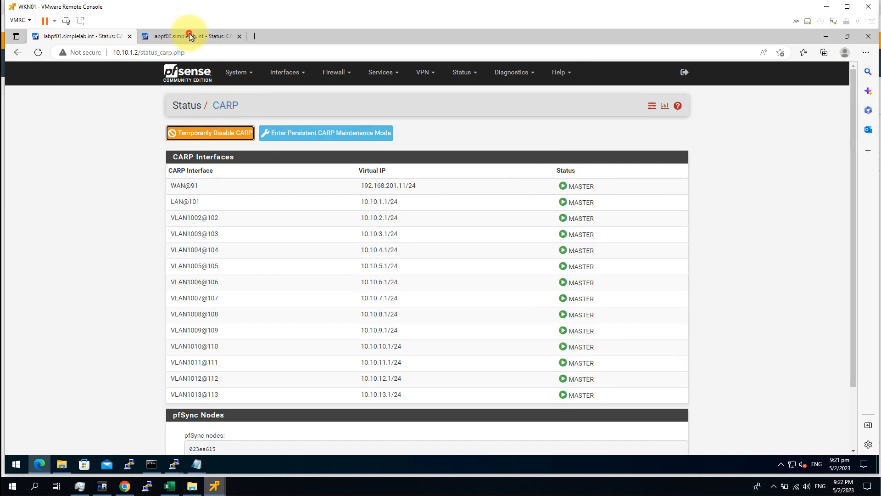
left_click(227, 106)
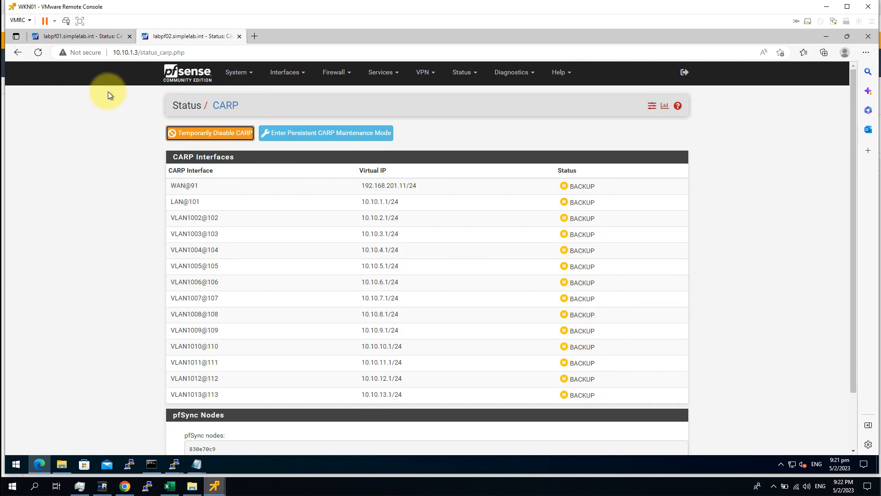
left_click(95, 38)
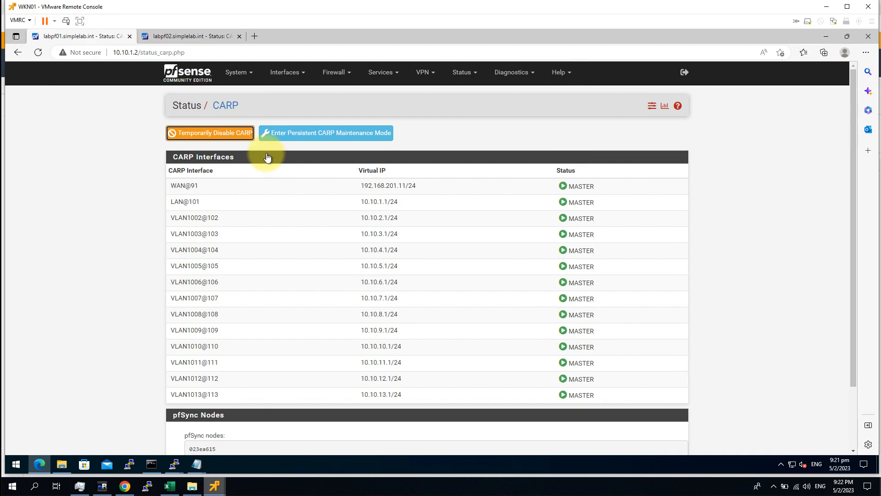
Step: Verify all fourteen labpf01 virtual IPs, 192.168.201.11/24 through 10.10.13.1/24, are MASTER
left_click_drag(740, 408, 130, 158)
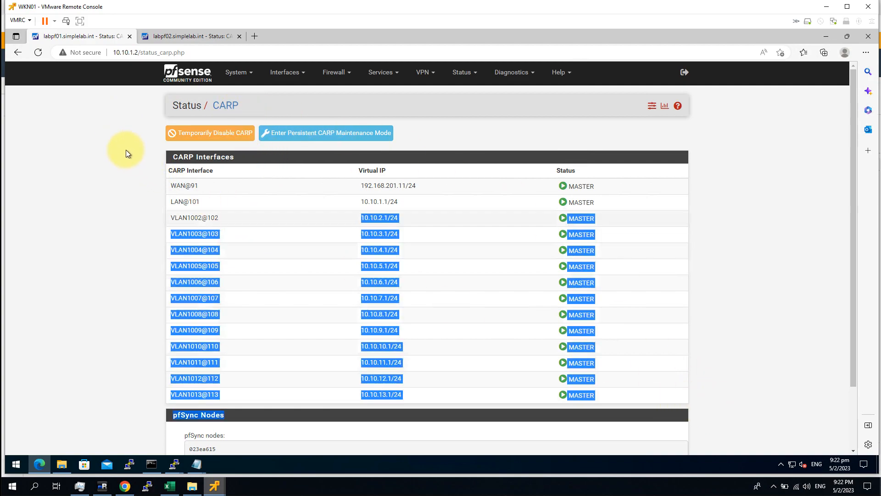
left_click_drag(104, 107, 637, 393)
left_click(637, 393)
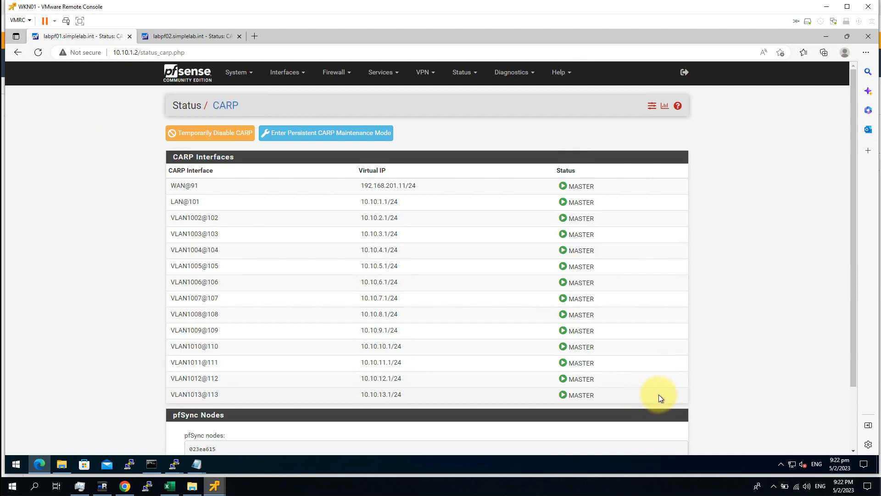
left_click_drag(687, 398, 112, 89)
left_click(610, 325)
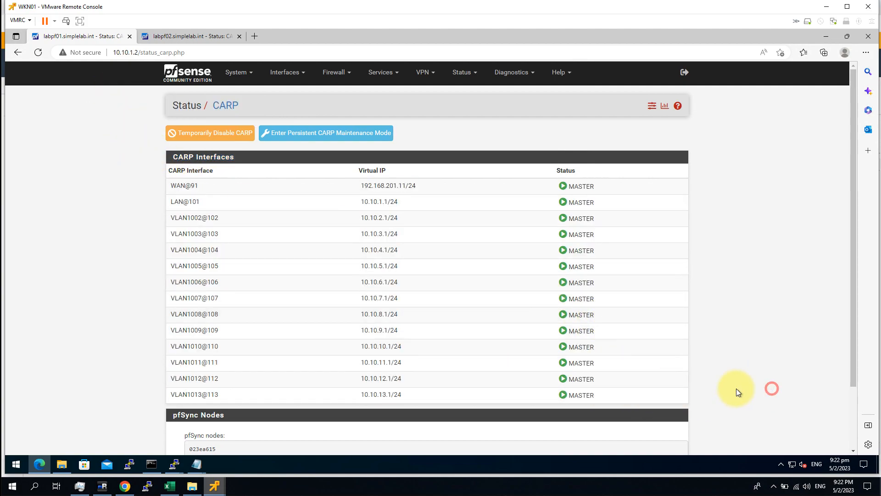
left_click_drag(649, 397, 134, 95)
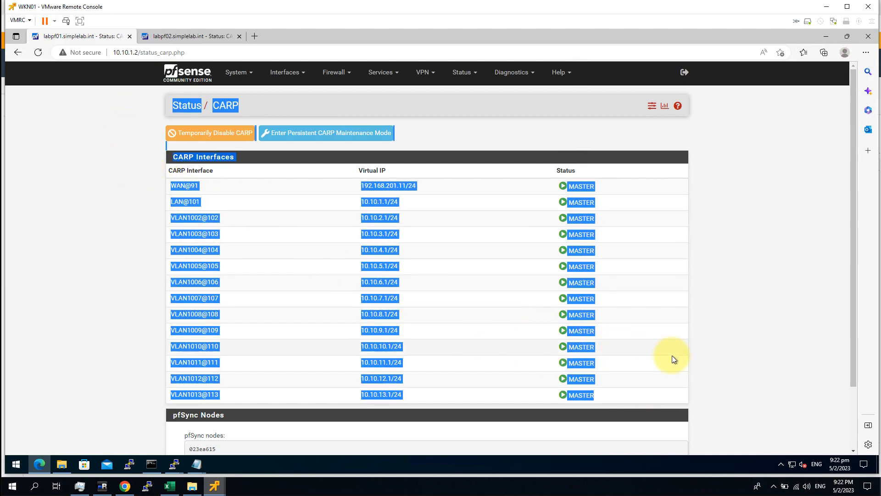
left_click_drag(639, 390, 117, 174)
left_click(117, 175)
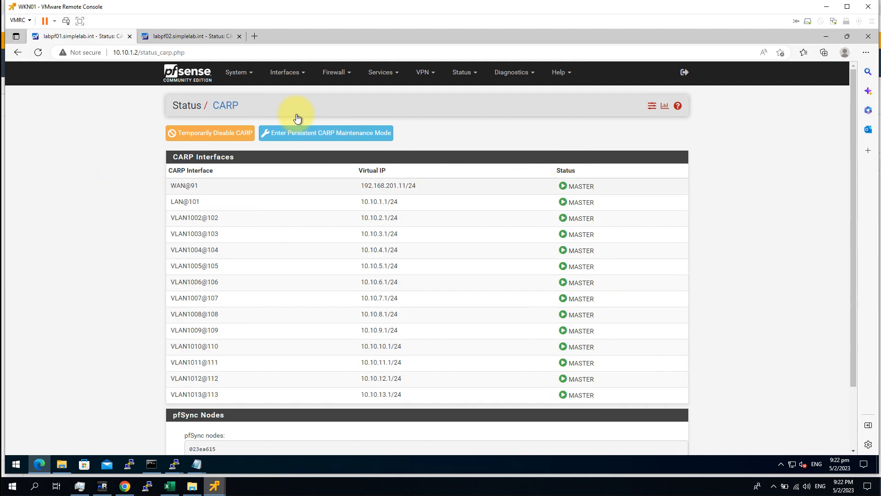
Step: Switch Firewall > NAT > Outbound to Hybrid mode, save and apply, then add a new mapping
left_click(334, 74)
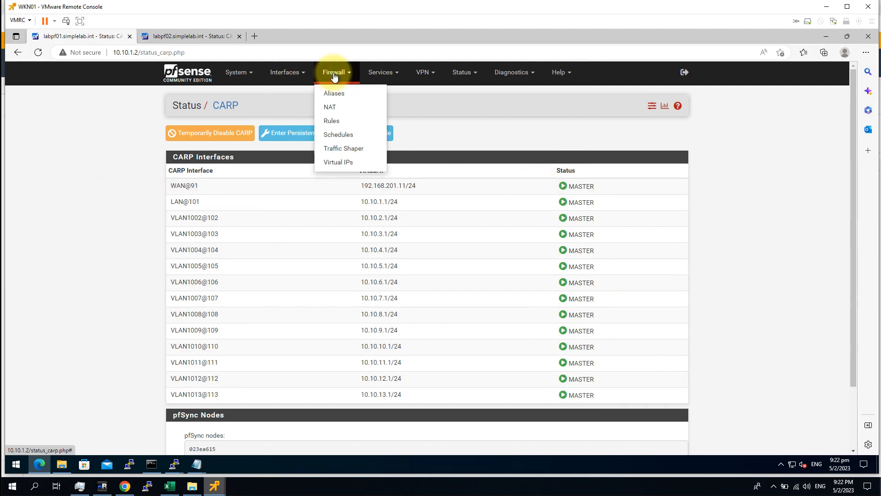
left_click(345, 110)
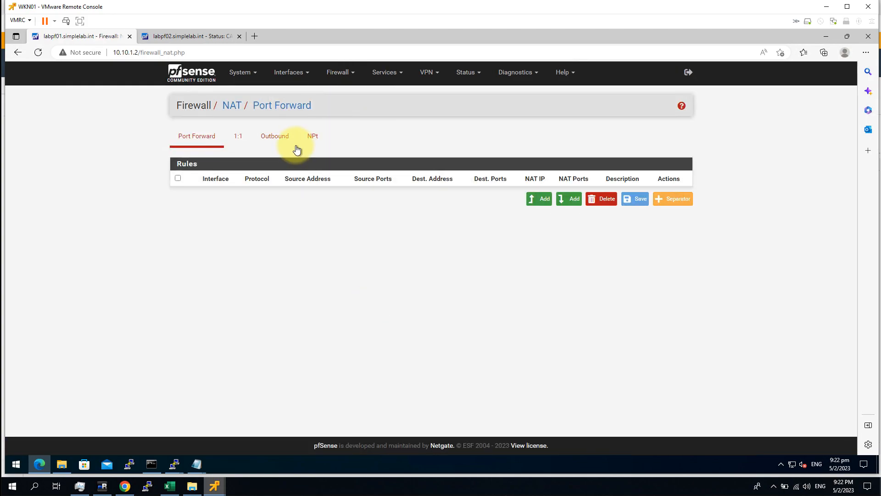
left_click(274, 136)
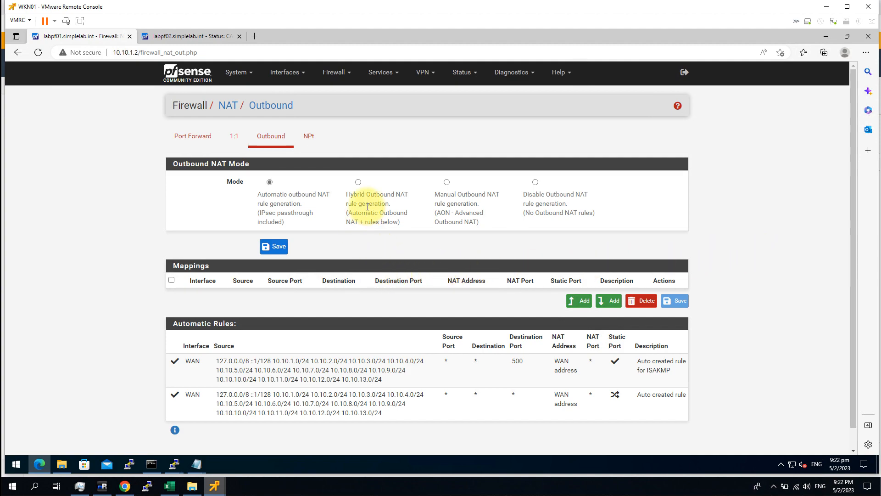
left_click(358, 184)
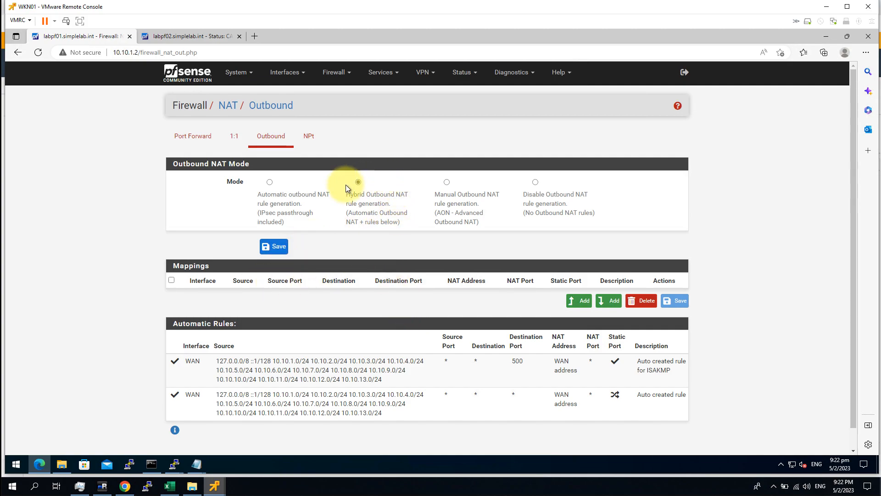
left_click(285, 251)
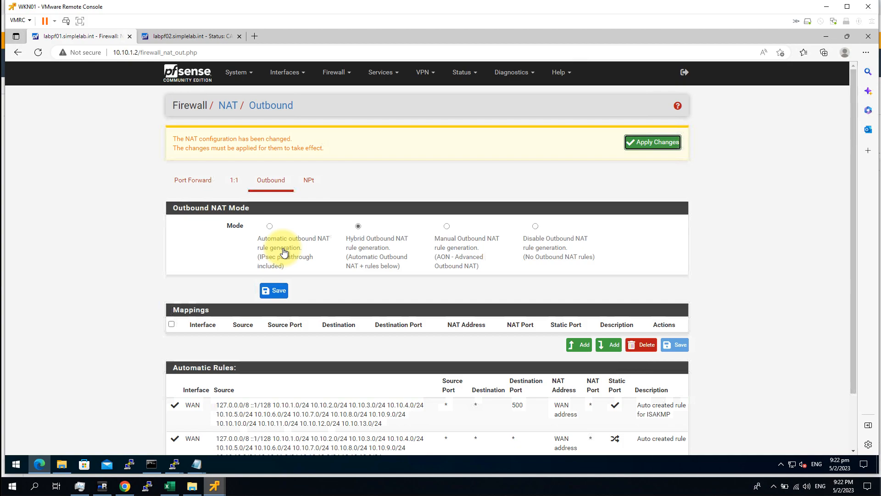
left_click(656, 144)
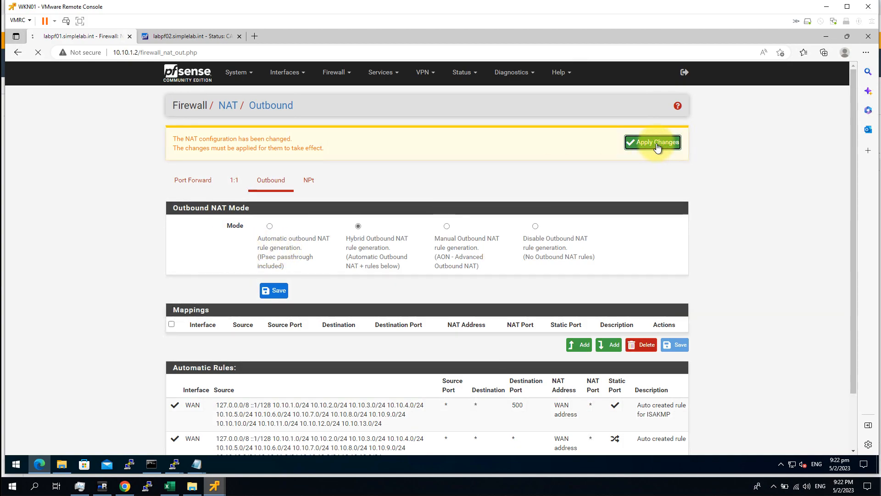
scroll(763, 311, "down", 3)
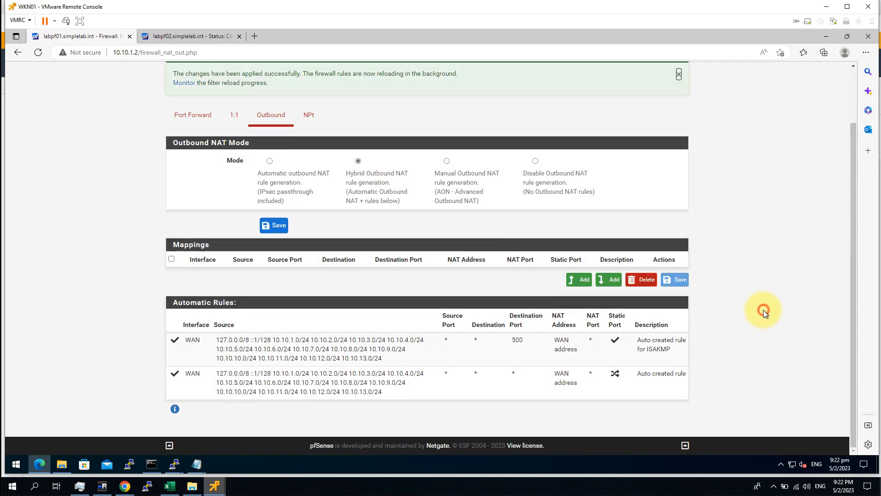
left_click(578, 280)
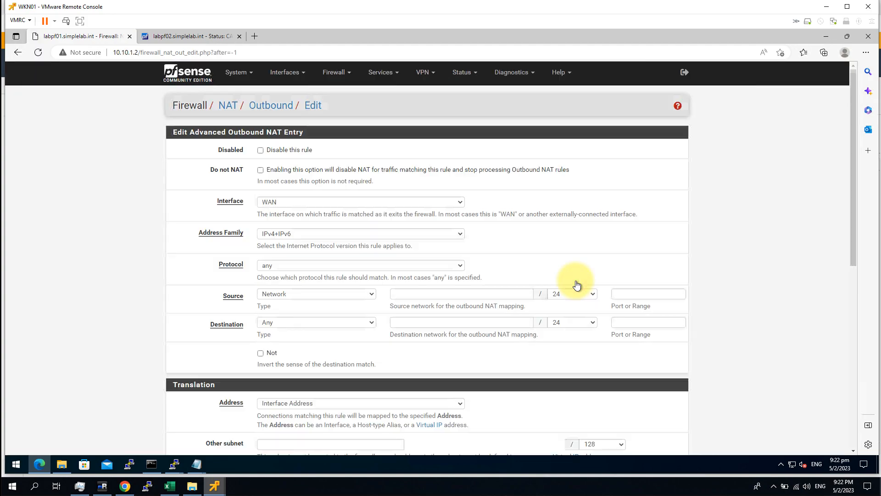
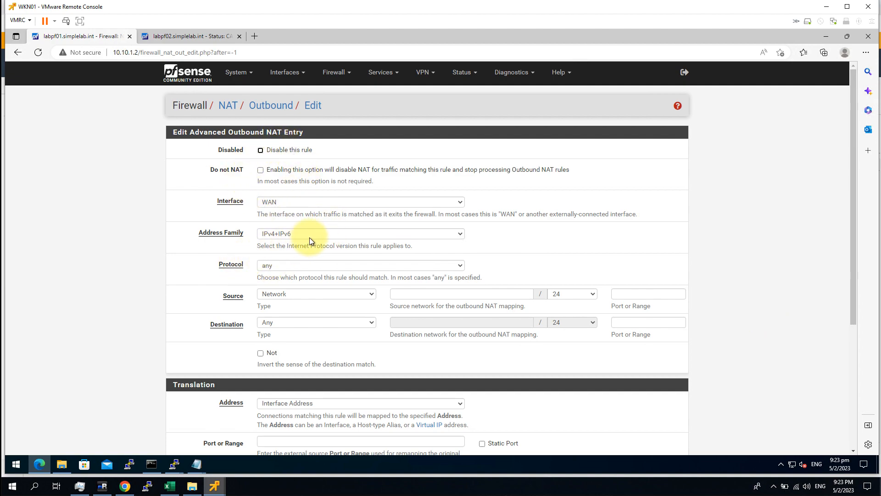
Step: Set the new mapping to interface WAN, IPv4, any protocol, source network 10.10.2.0/24
left_click(301, 205)
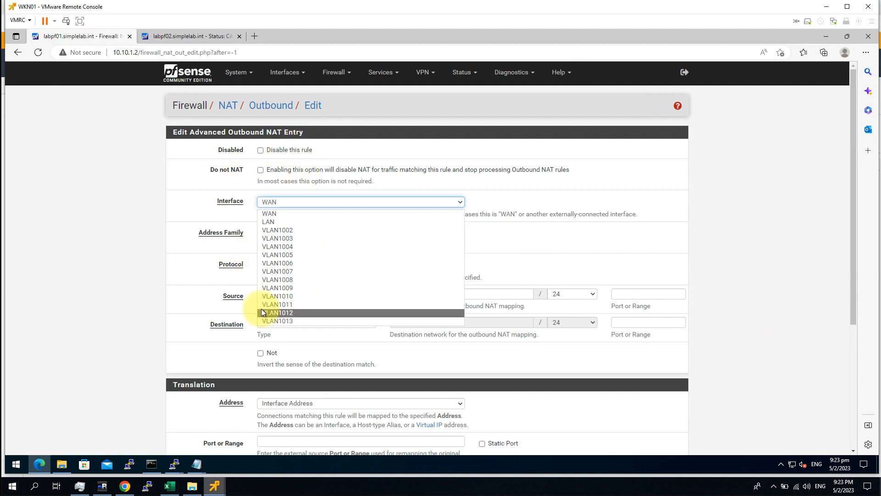
left_click(132, 299)
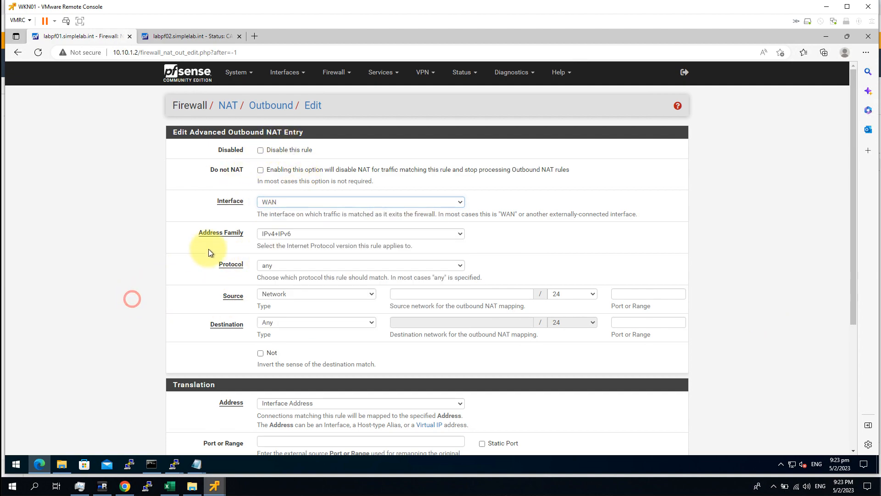
left_click(314, 233)
left_click(294, 245)
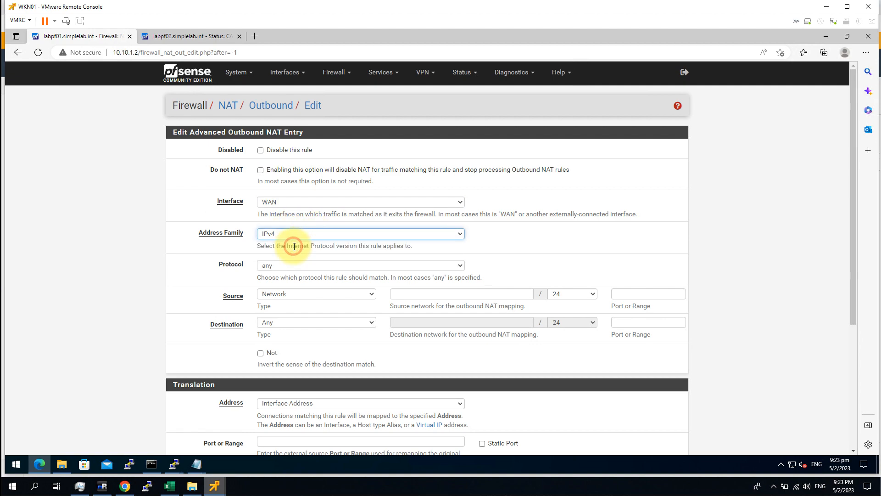
left_click(301, 267)
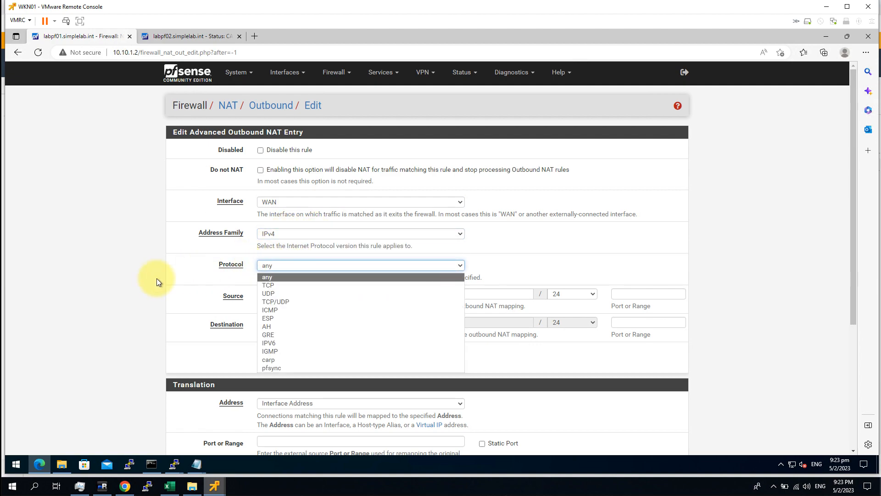
left_click(213, 304)
left_click(356, 296)
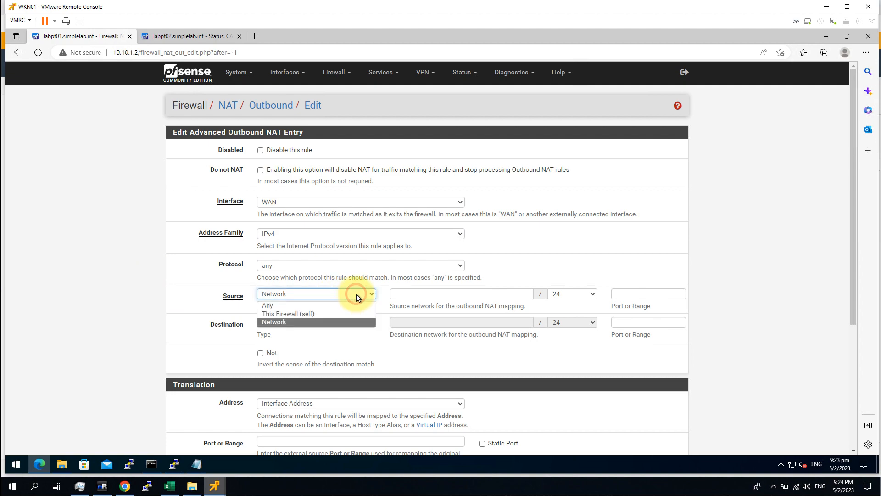
left_click(461, 294)
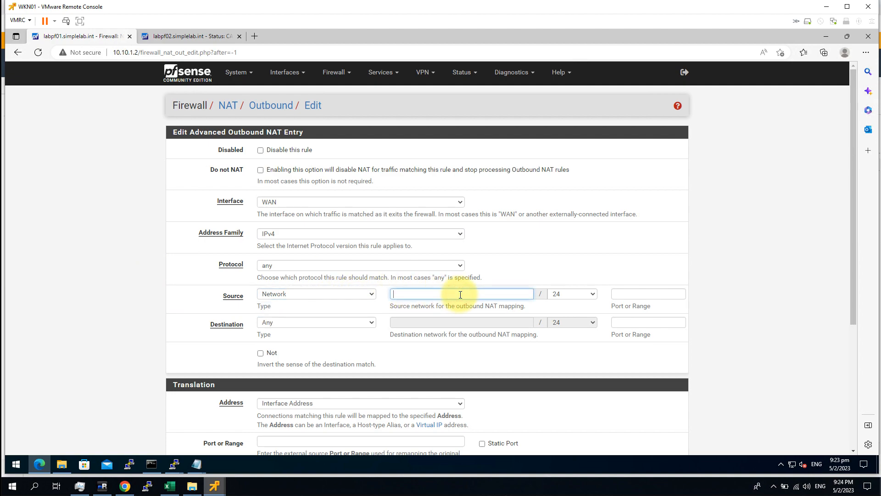
type("10.10.2.0")
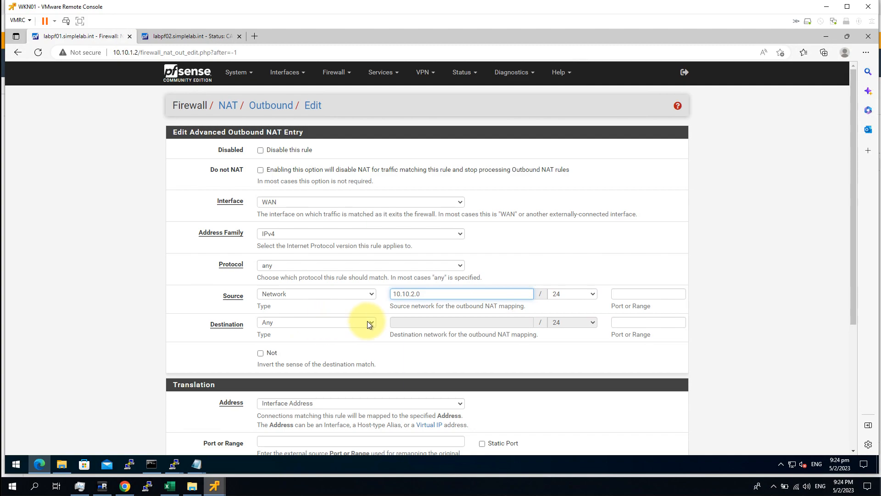
left_click(786, 365)
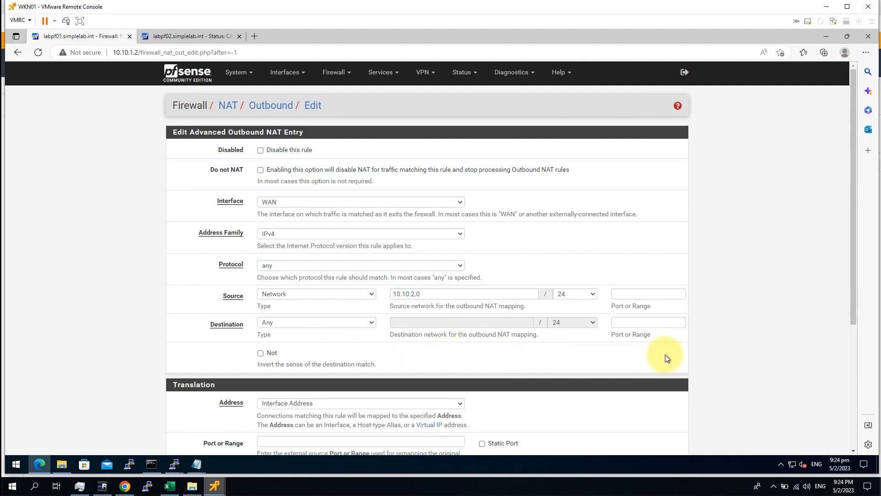
Step: Translate to 192.168.201.11, describe it 'HA Outgoing', then save and apply the changes
scroll(665, 354, "down", 1)
left_click(294, 344)
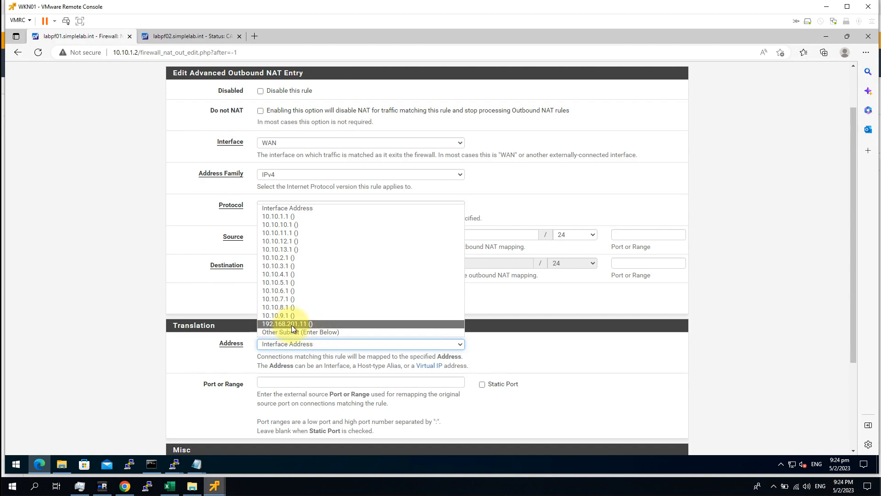
left_click(345, 325)
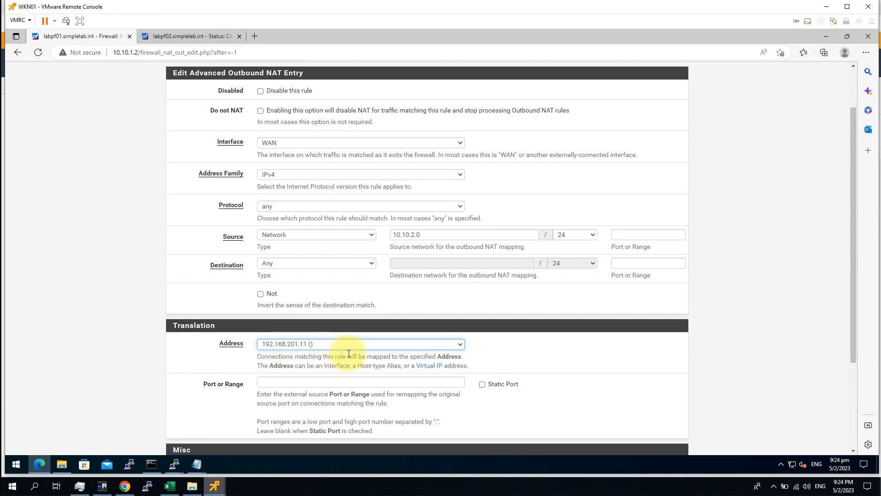
left_click(588, 373)
scroll(655, 348, "down", 3)
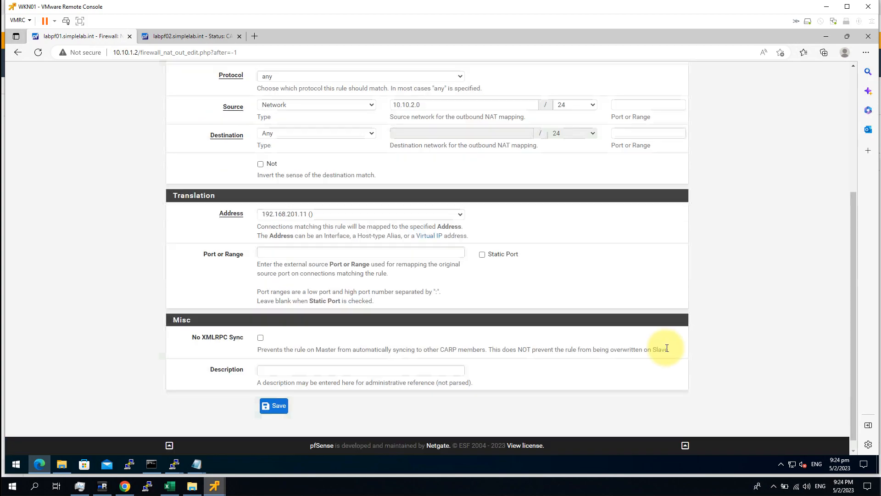
left_click(294, 374)
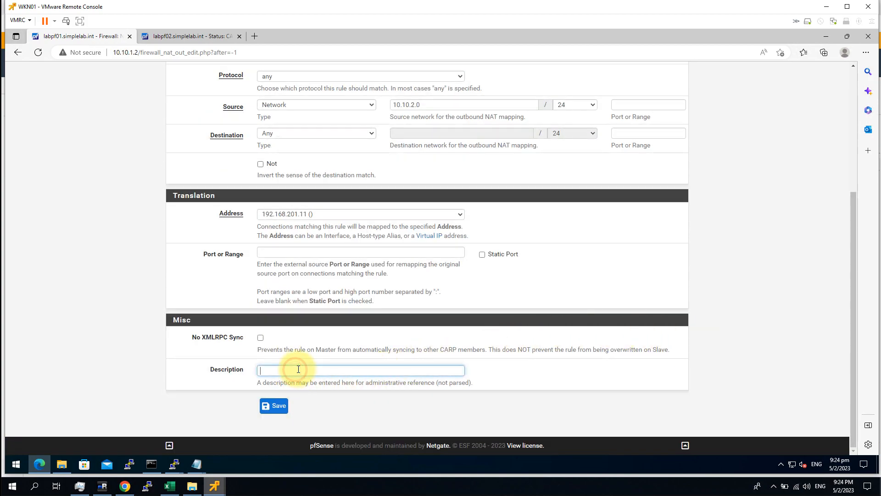
type("HA Outgoing")
left_click(272, 406)
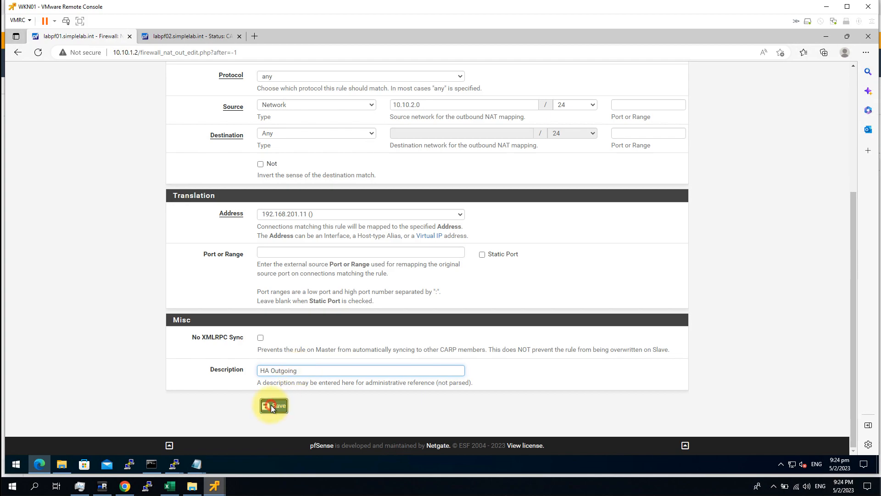
left_click(662, 142)
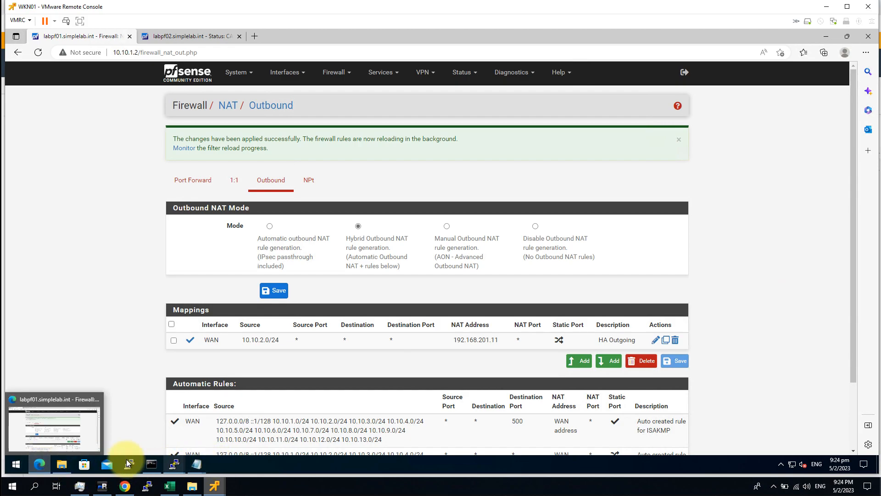
left_click(42, 432)
Step: Open a Command Prompt, move it aside and clear the console with cls
left_click(254, 35)
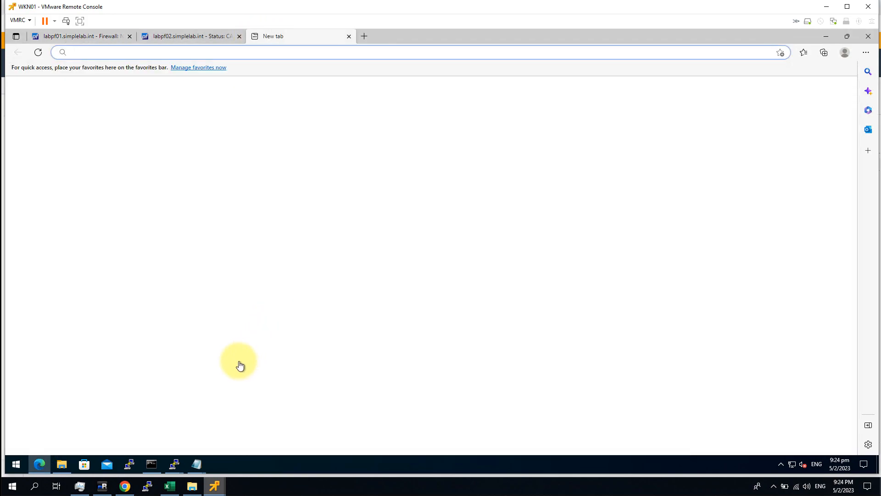
left_click(152, 463)
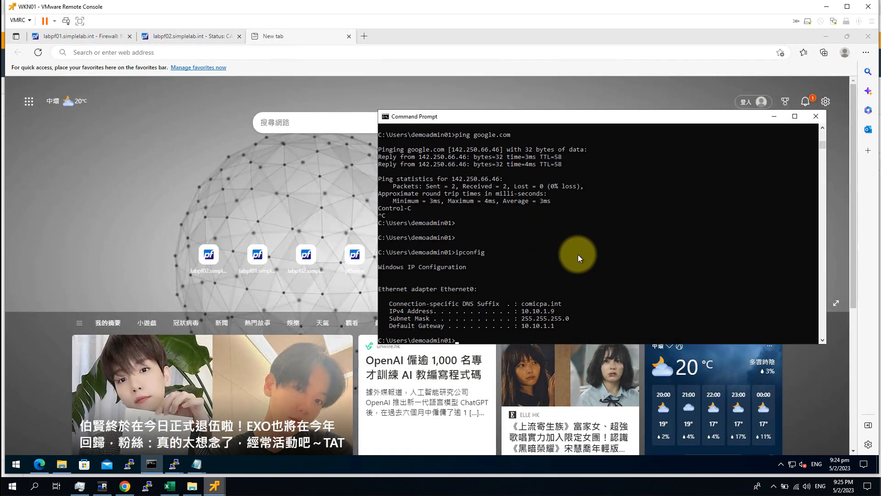
left_click_drag(519, 122, 373, 119)
left_click(420, 228)
type("clear")
key("Return")
type("cls")
key("Return")
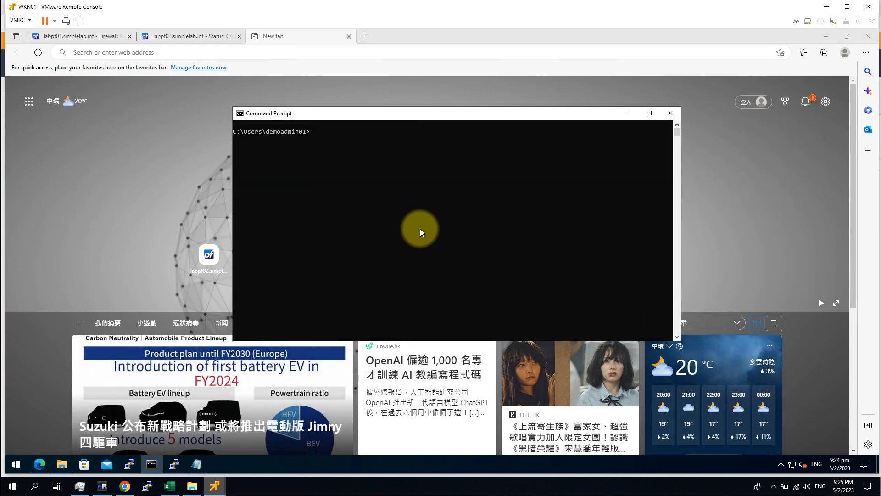
Step: Ping google.com to confirm connectivity, stop it, then launch PuTTY
type("ping google.com")
key("Return")
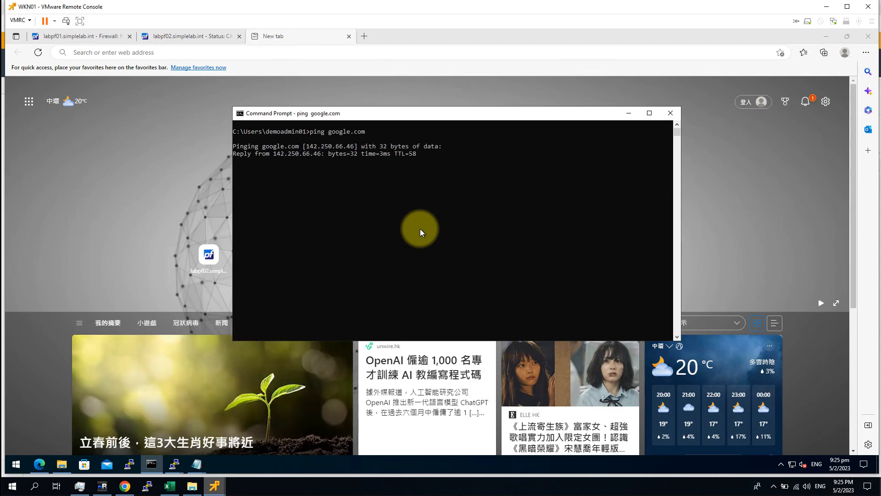
key("ctrl+c")
key("Return")
key("Return")
key("Return")
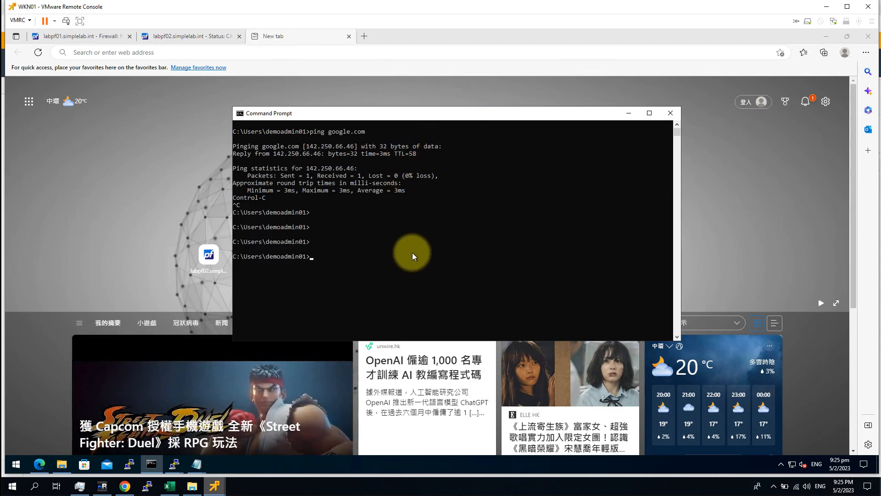
type("ssh")
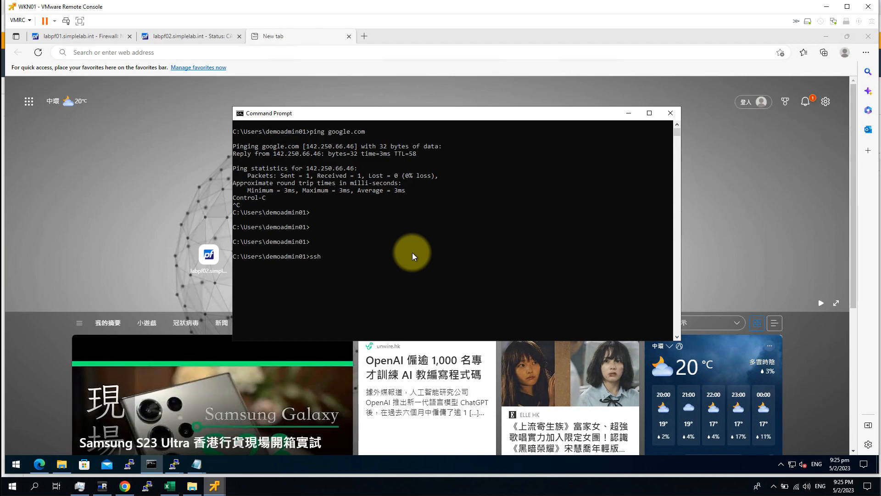
key("ctrl+c")
key("Return")
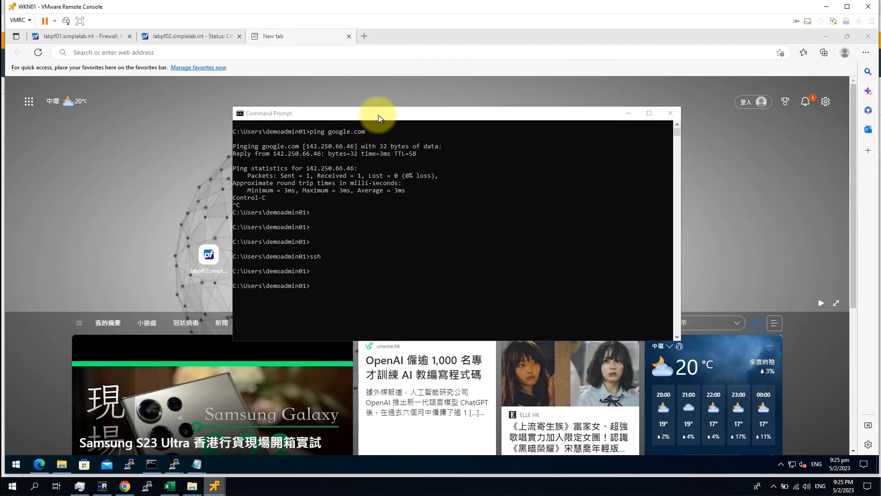
left_click(129, 464)
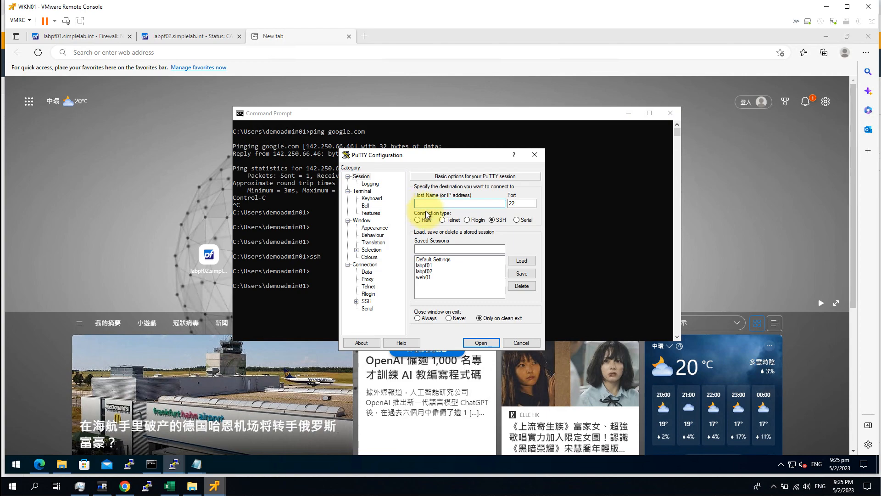
Step: Open an SSH connection to 192.168.111.111, accepting the server's host key
left_click(444, 203)
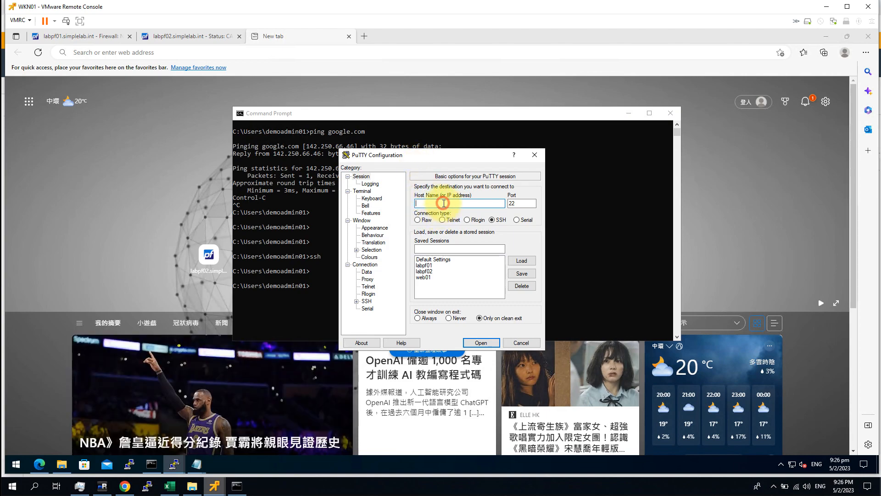
type("192.168.")
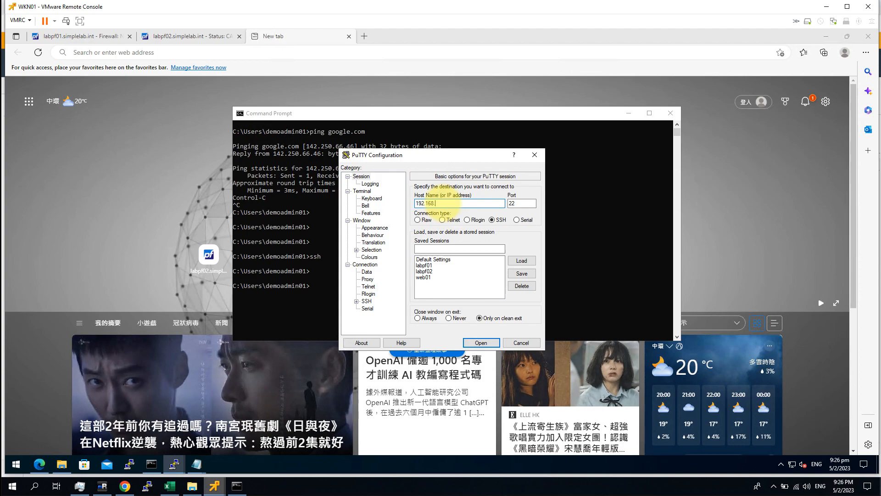
type("111.111")
key("Return")
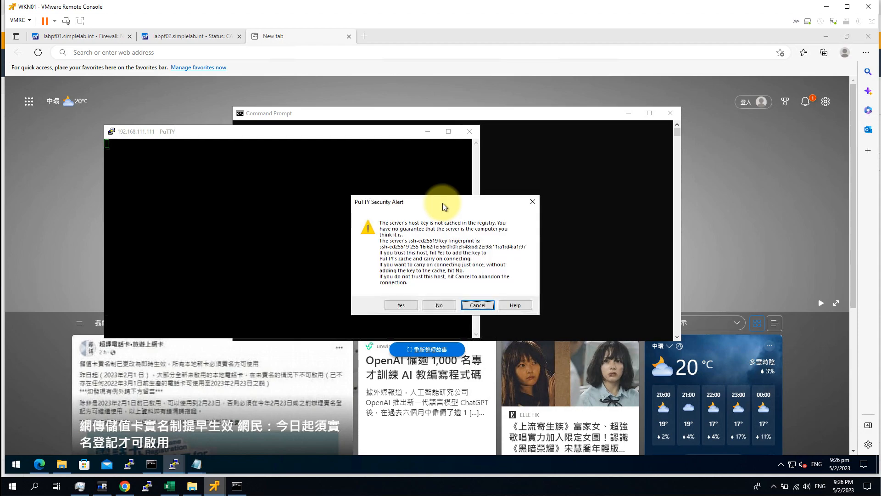
left_click(398, 304)
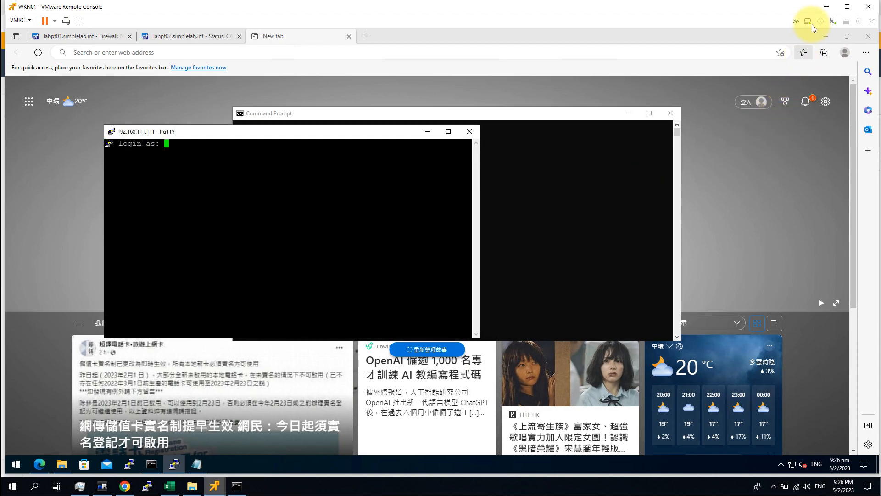
left_click(825, 39)
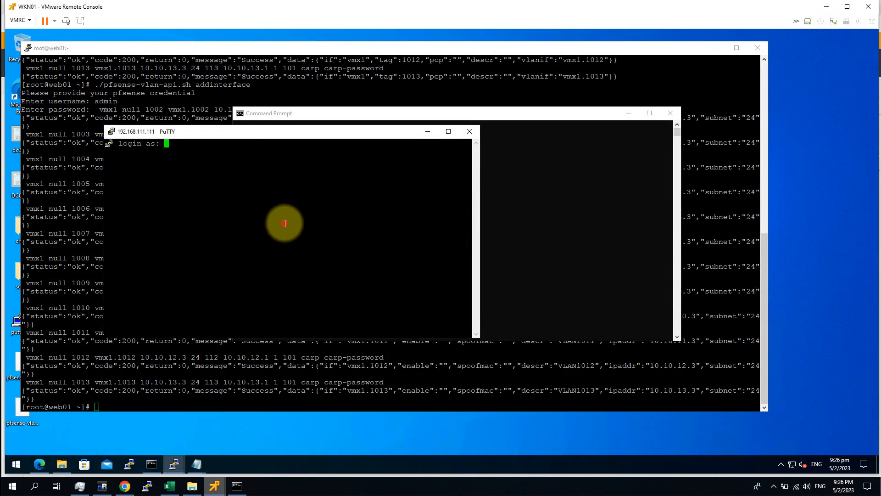
left_click(628, 113)
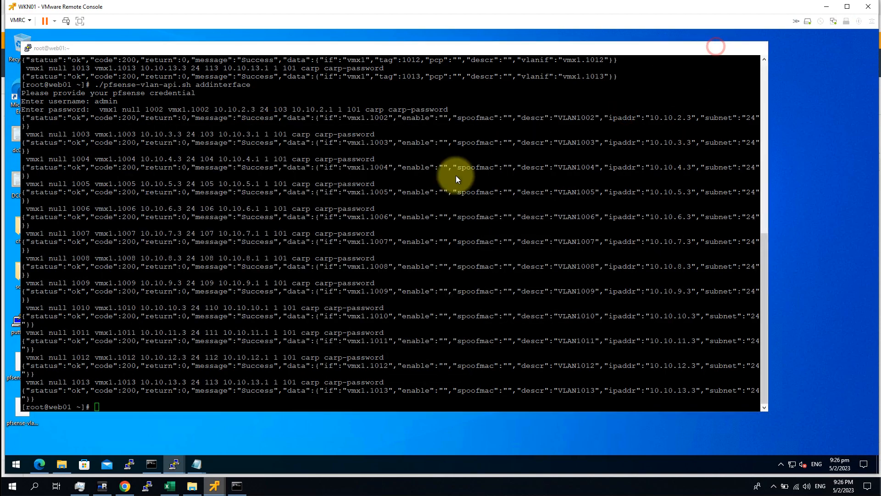
left_click(213, 247)
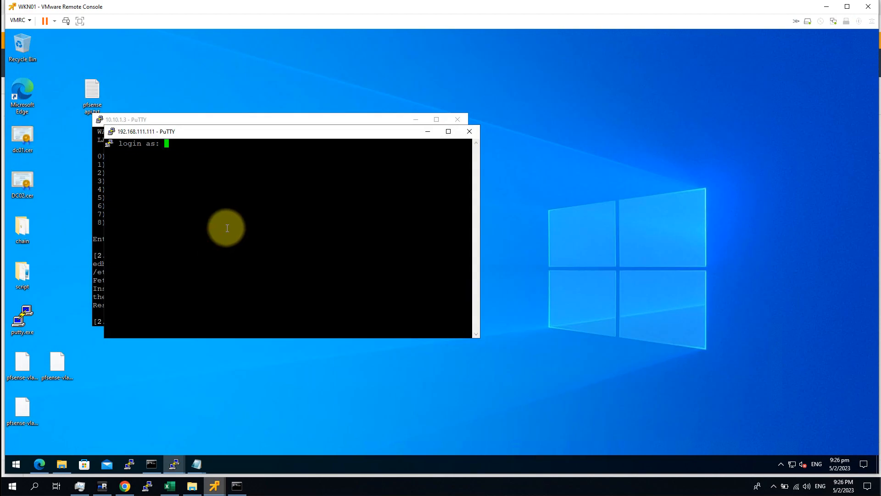
Step: Log in as root, enter the shell and run who, showing source 192.168.201.12
type("root")
key("Return")
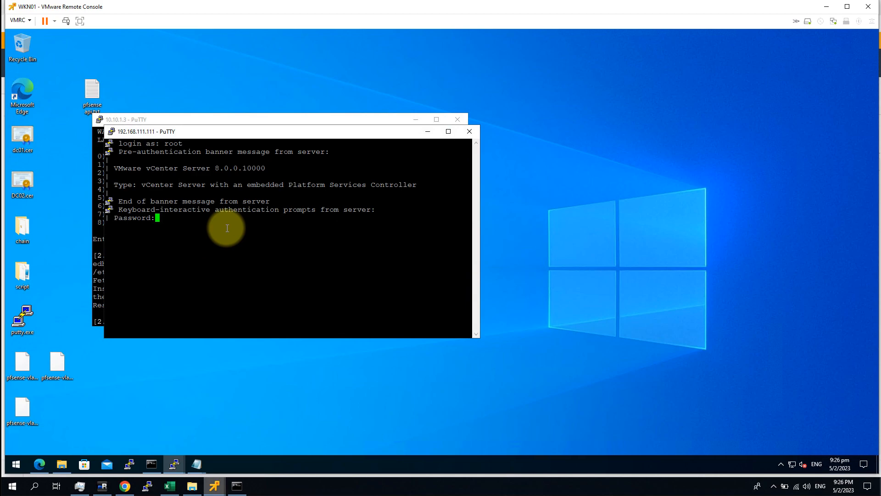
key("Return")
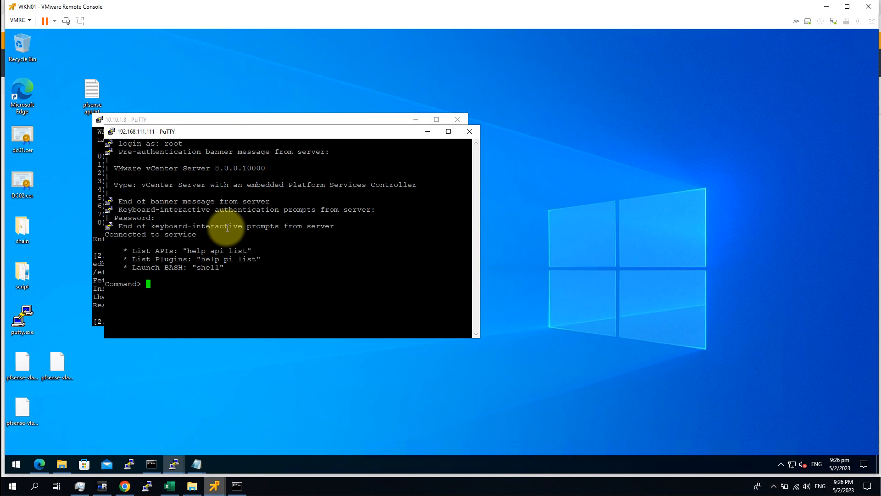
type("shell")
key("Return")
type("who")
key("Return")
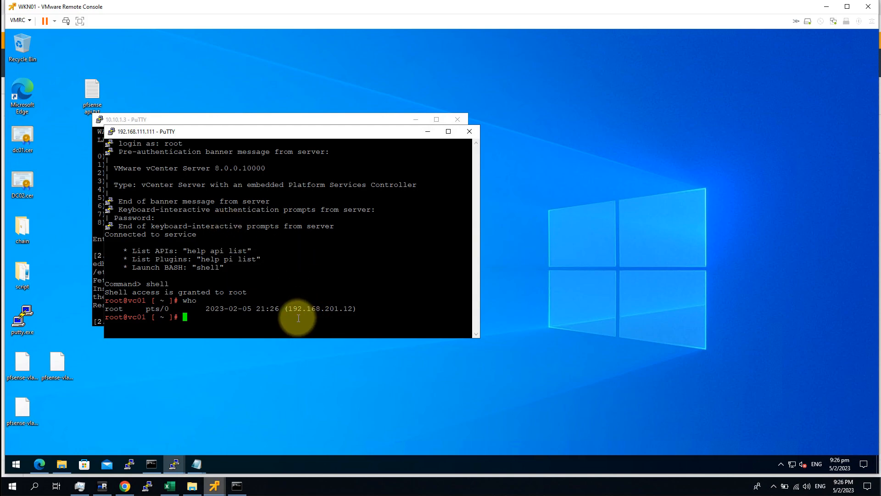
left_click_drag(288, 308, 352, 313)
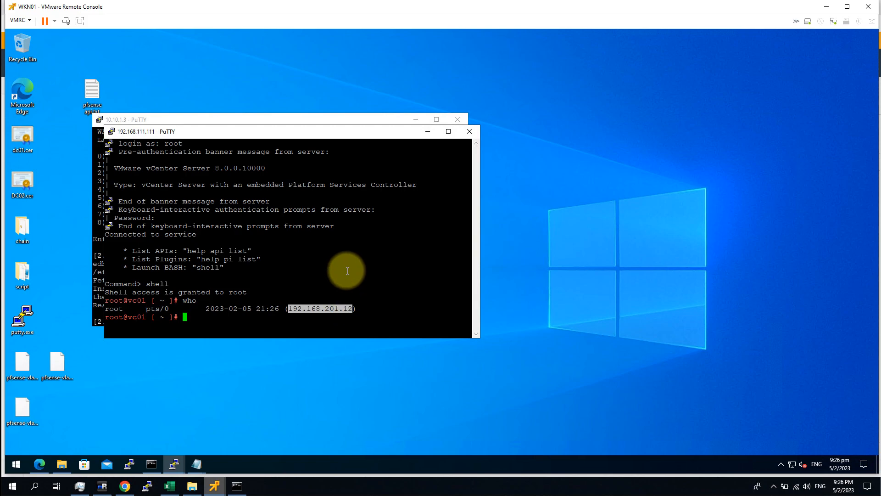
left_click(347, 270)
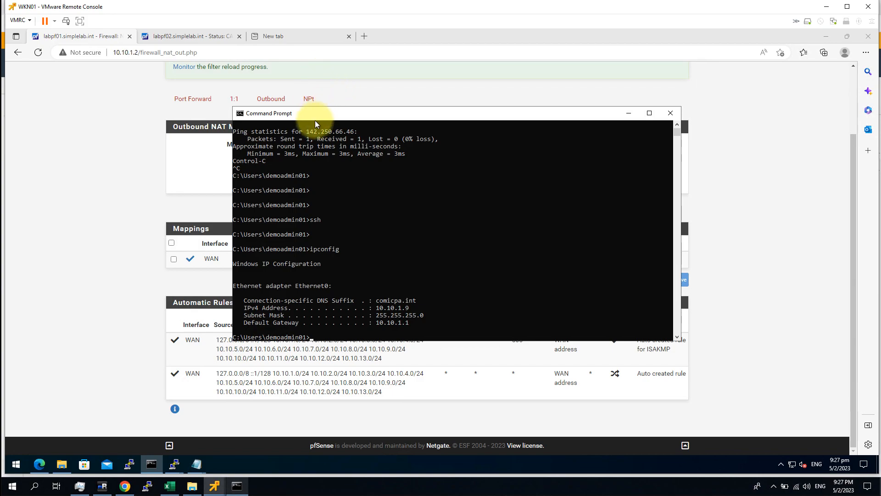
Step: Run ipconfig in the workstation's Command Prompt
left_click_drag(318, 119, 496, 158)
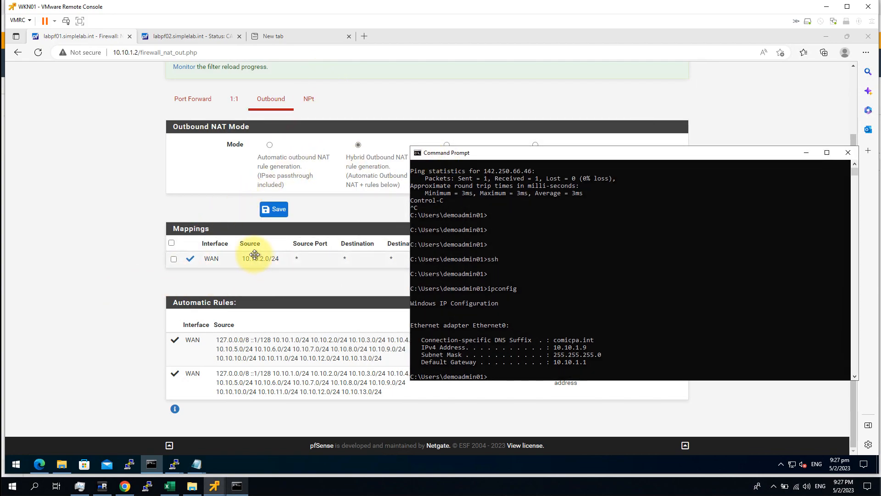
left_click(317, 267)
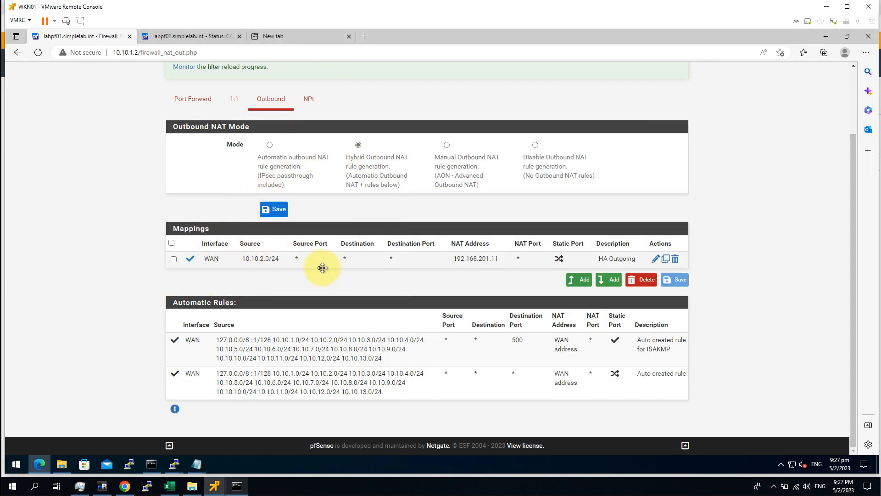
left_click(239, 486)
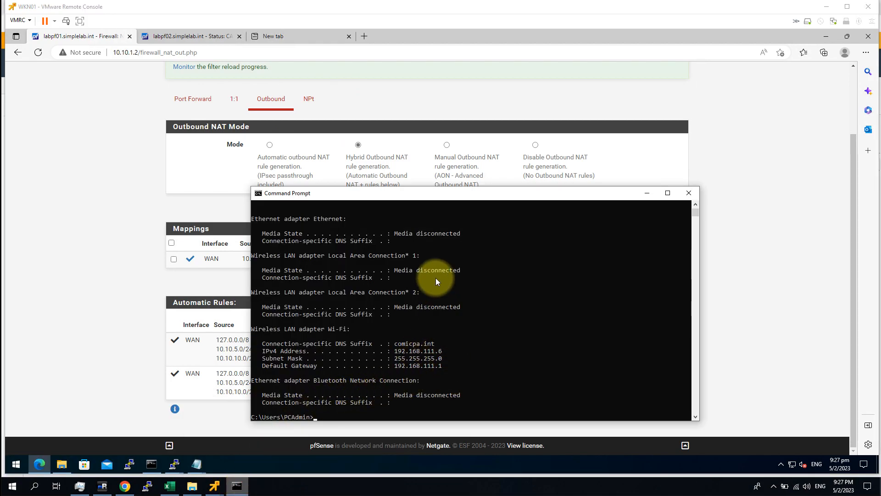
left_click(424, 256)
type("ipconfig")
key("Return")
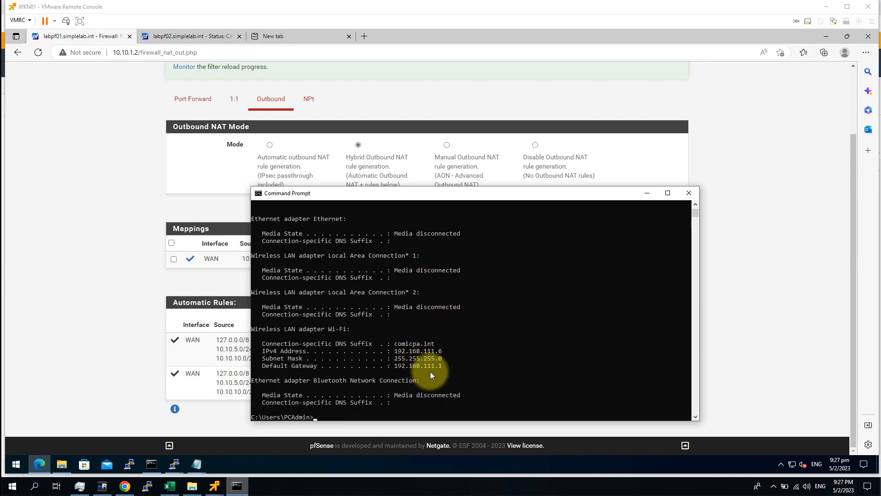
Step: Highlight the workstation's IPv4 address 10.10.1.9, then return to the Outbound NAT page
left_click(647, 193)
mouse_move(214, 486)
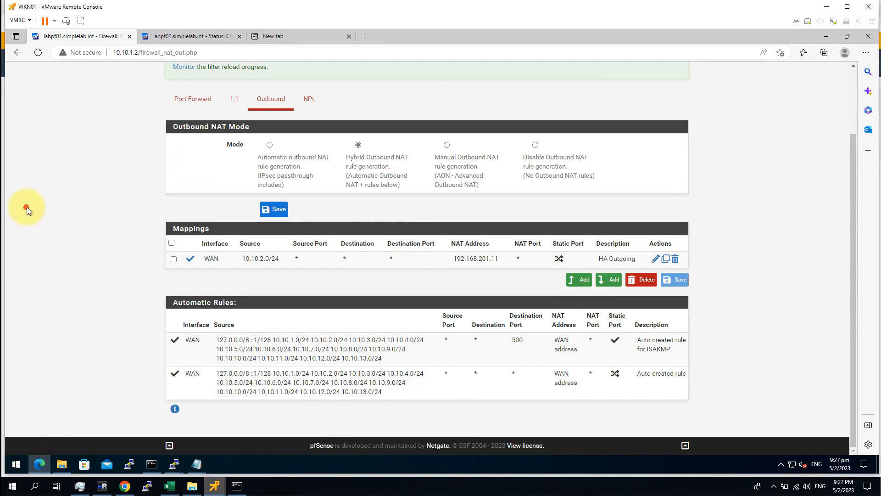
left_click(152, 465)
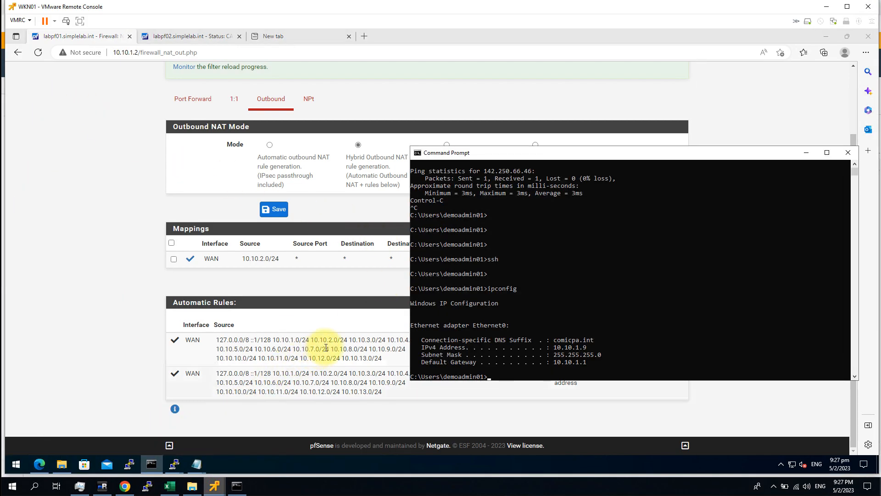
left_click(540, 315)
key("Escape")
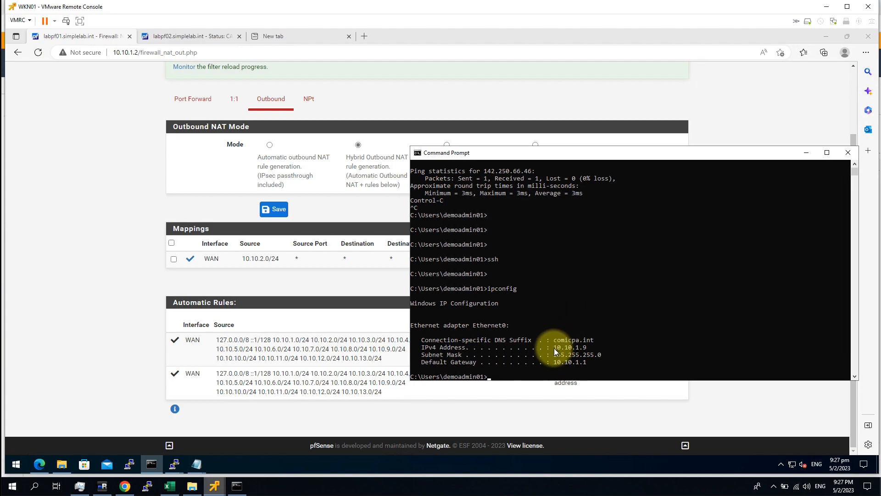
left_click_drag(553, 347, 618, 342)
left_click(78, 311)
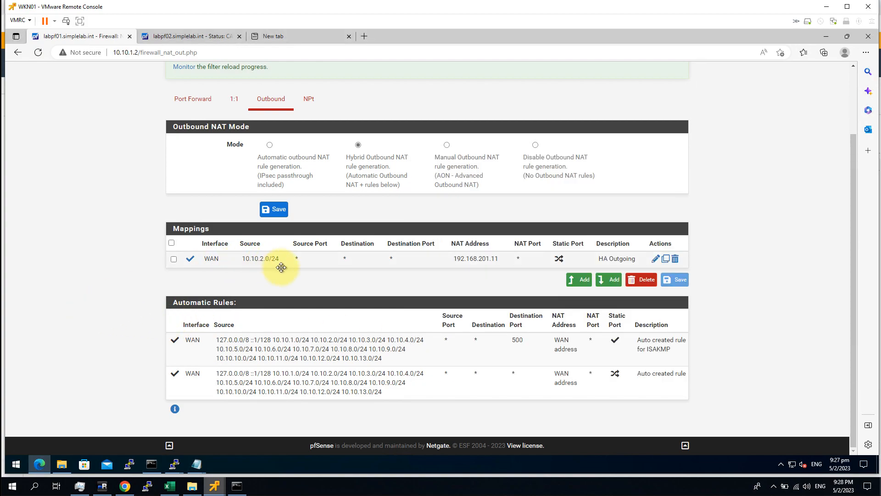
Step: Change the HA Outgoing mapping's source to 10.10.1.0/24, save and apply
double_click(277, 261)
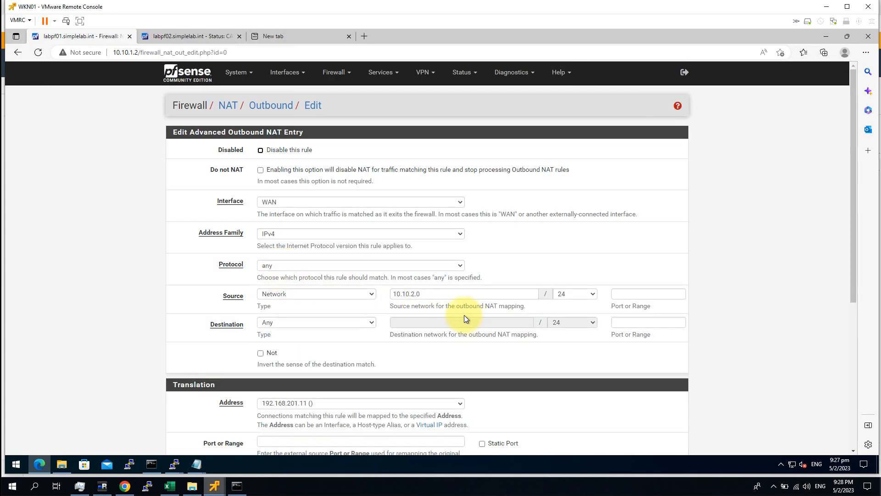
left_click(414, 297)
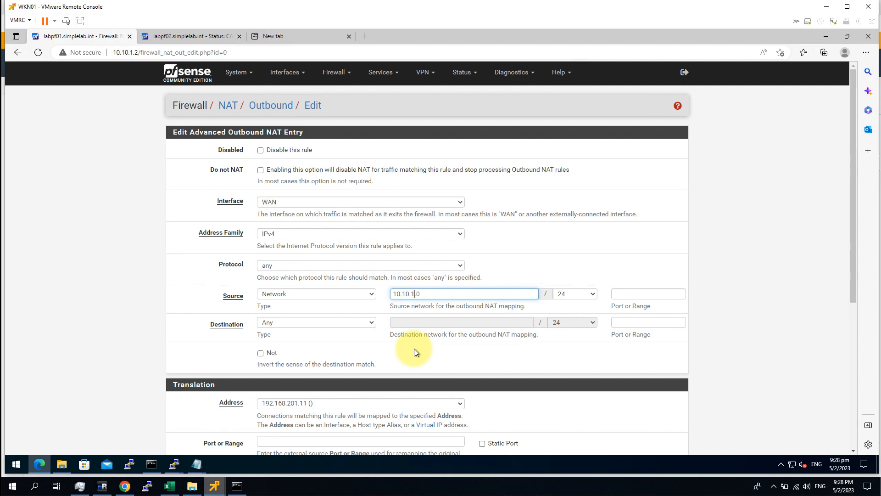
left_click(781, 283)
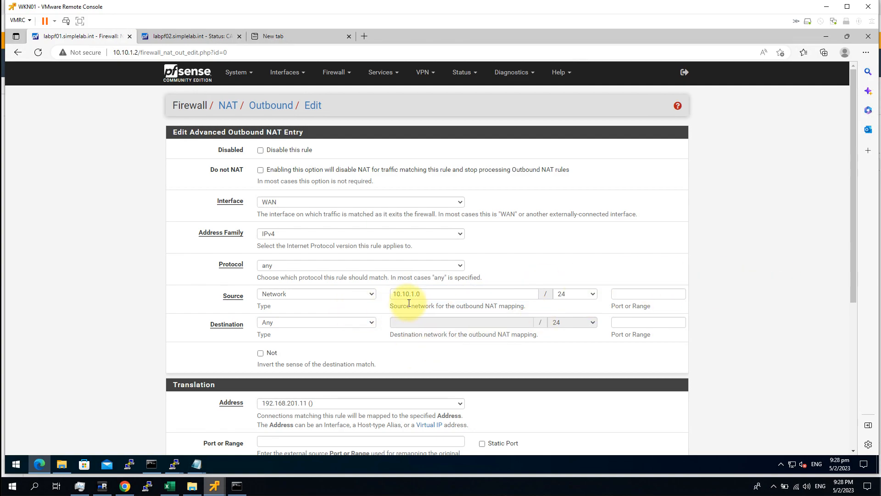
scroll(734, 372, "down", 5)
left_click(277, 405)
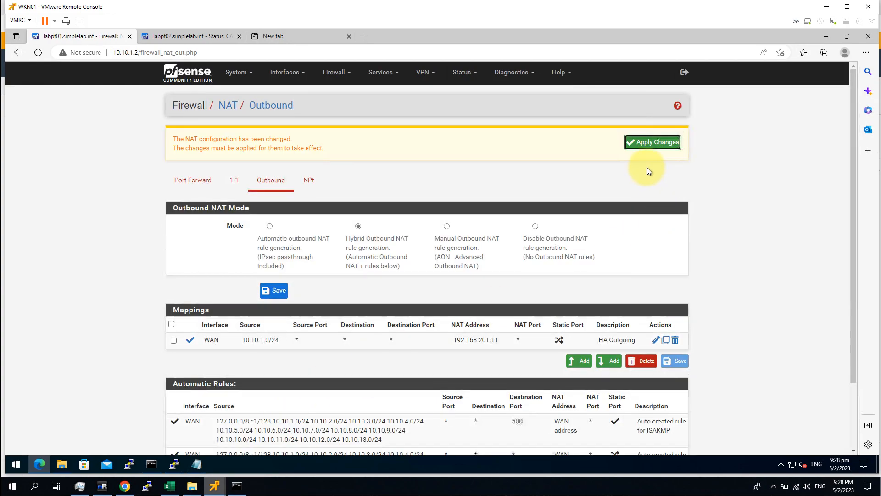
left_click(645, 146)
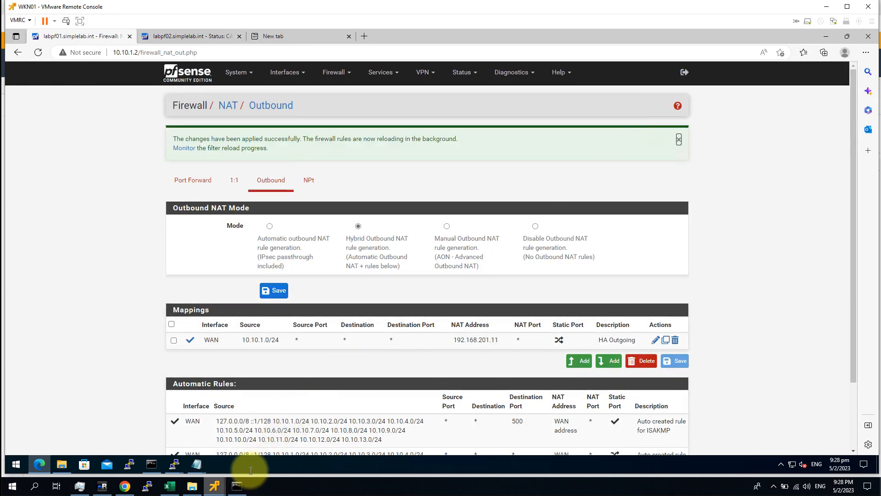
Step: Exit the vCenter shell and SSH session, then start a new PuTTY session
mouse_move(176, 467)
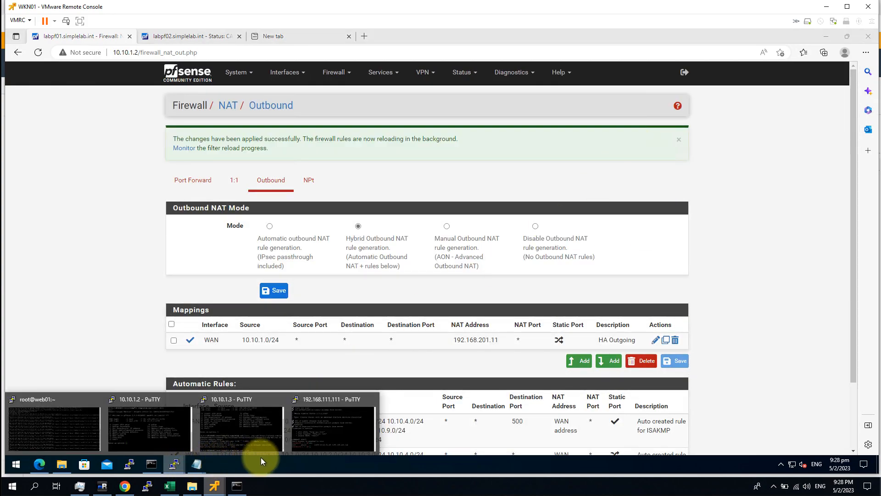
left_click(310, 433)
type("exit")
key("Return")
type("exit")
key("Return")
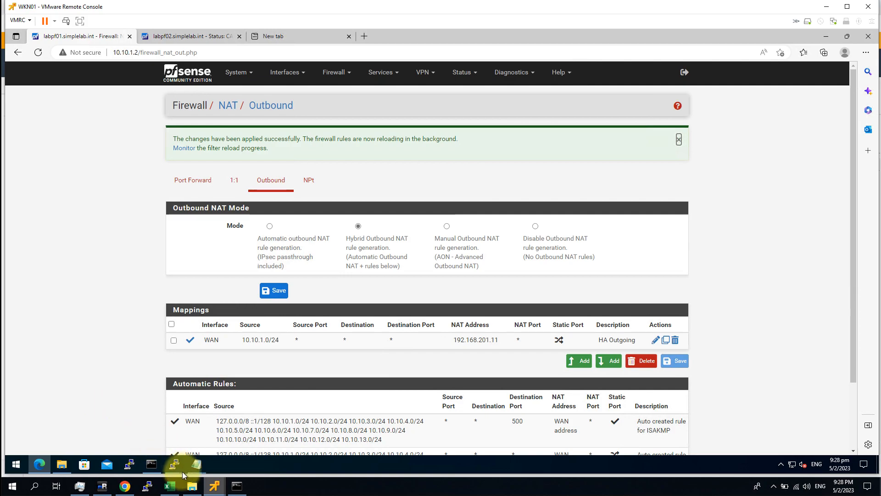
mouse_move(214, 485)
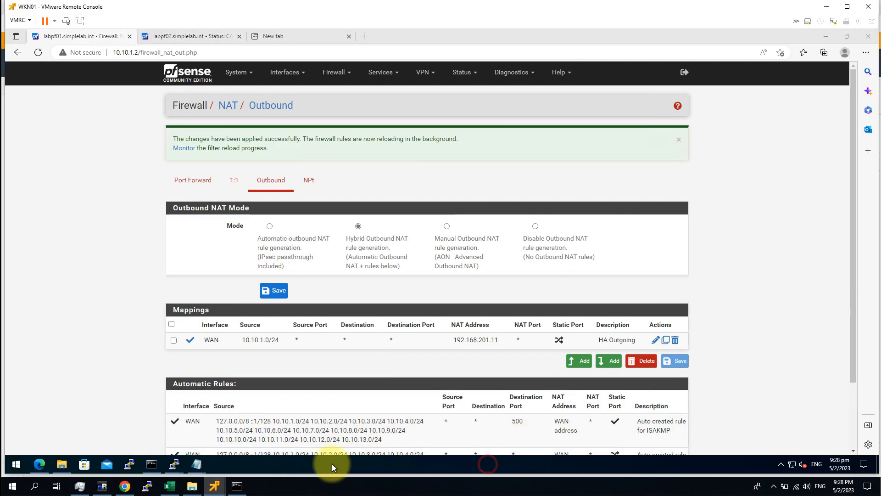
right_click(175, 464)
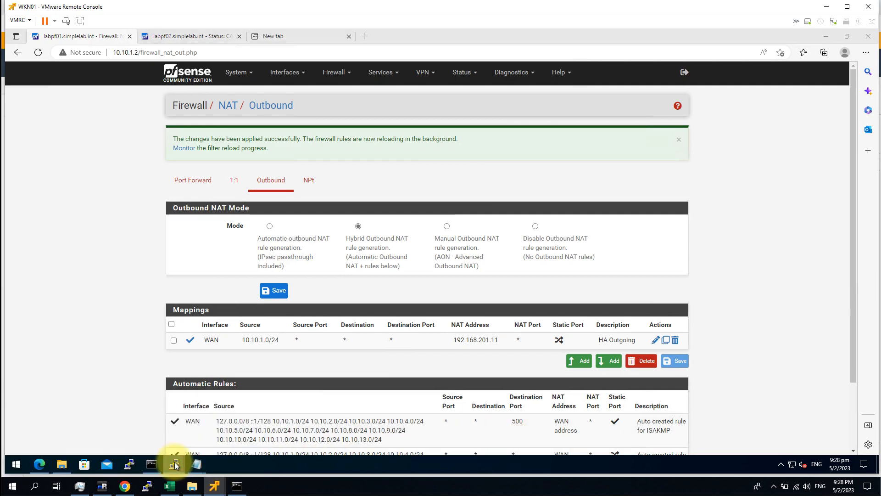
left_click(171, 416)
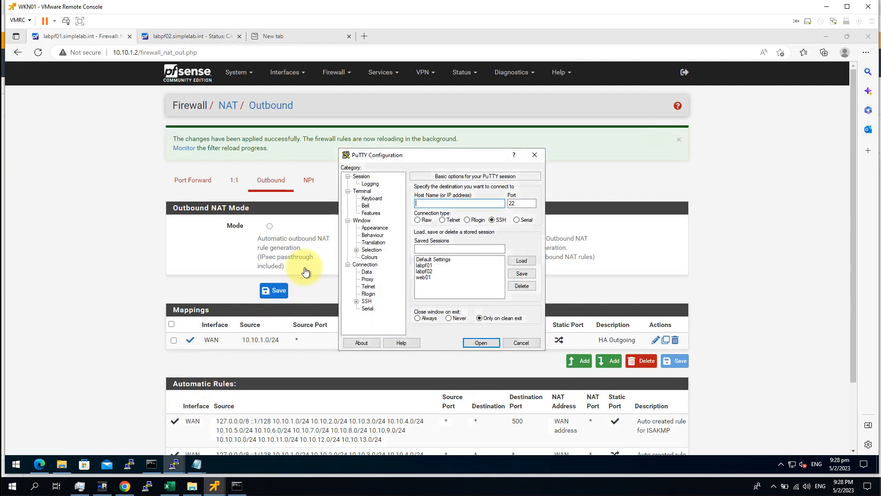
Step: Reconnect to 192.168.111.111 by SSH and log in as root
type("192.168.111.111")
key("Return")
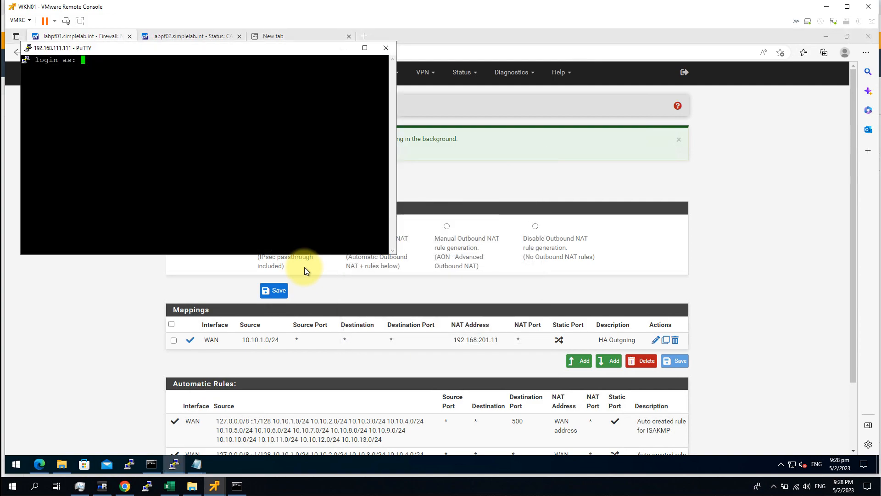
type("root")
key("Return")
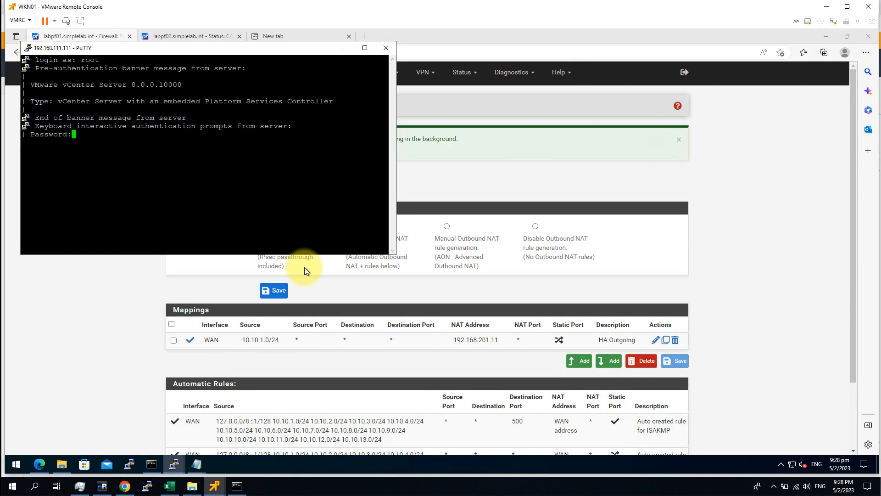
key("Return")
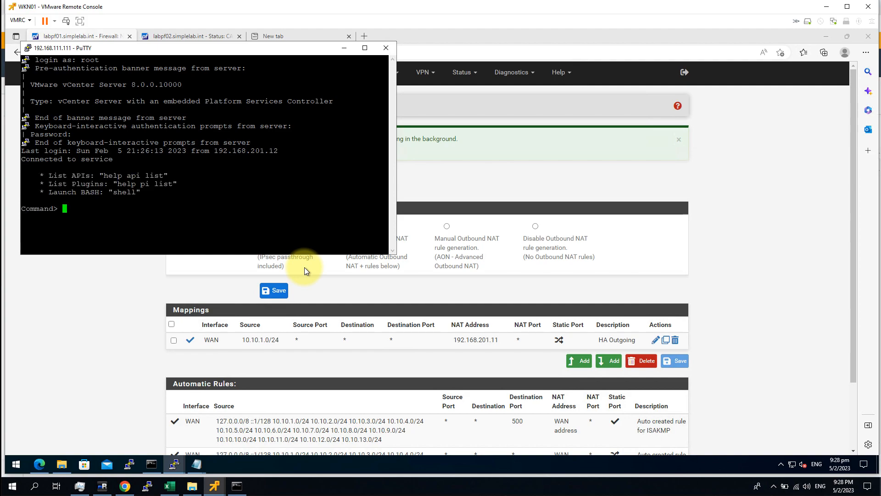
Step: Enter the shell and run who, confirming source 192.168.201.11, then return to pfSense
type("shell")
key("Return")
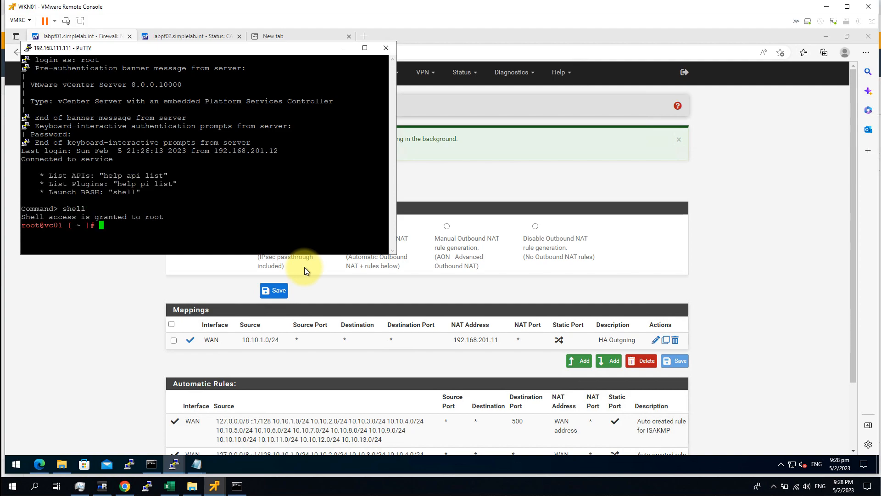
type("who")
key("Return")
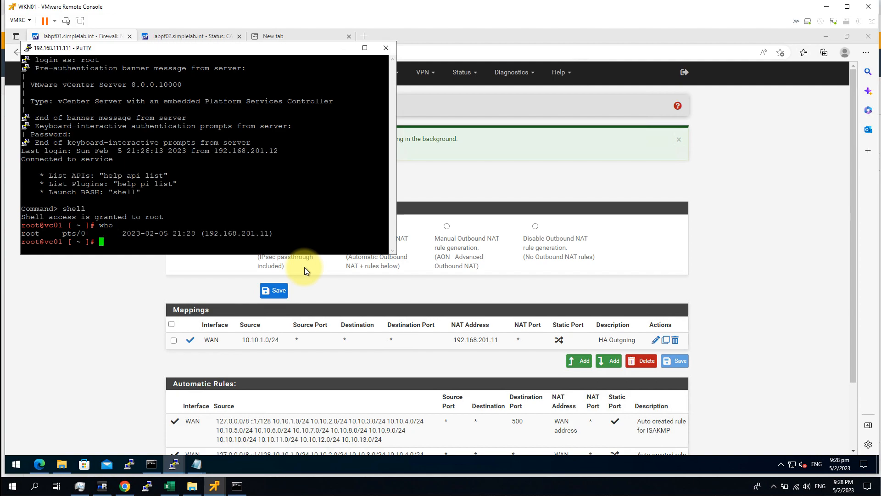
left_click_drag(206, 233, 269, 233)
left_click(292, 198)
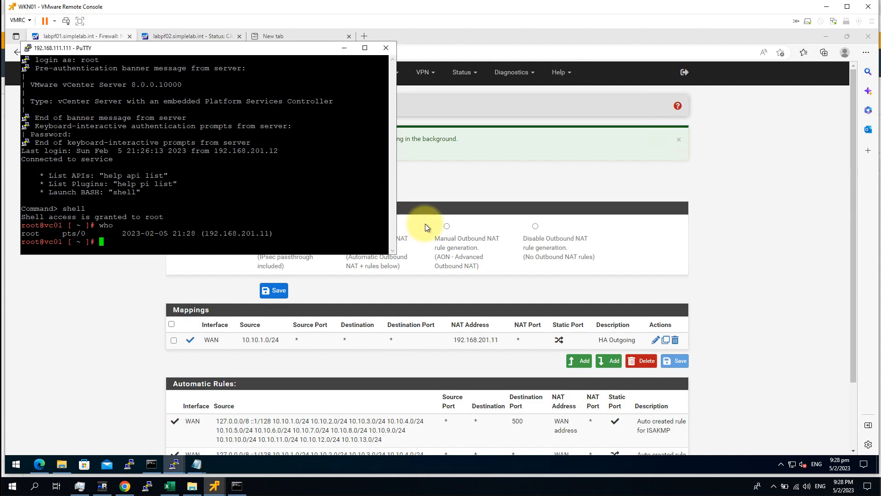
left_click(761, 195)
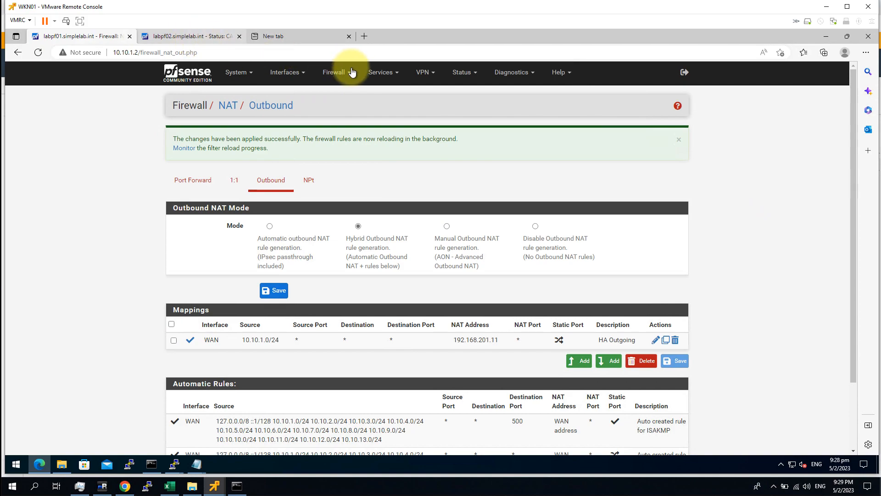
Step: Open Status > CARP (failover) on labpf01 and review its MASTER interfaces
left_click(460, 72)
left_click(482, 108)
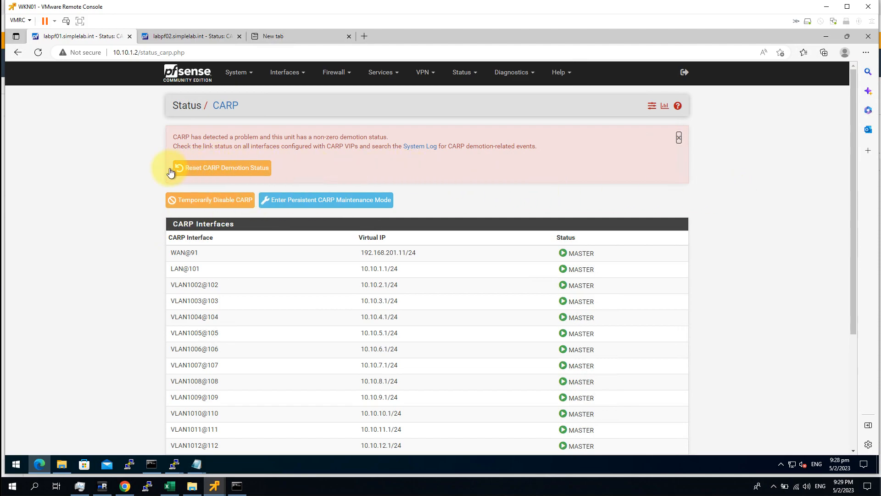
scroll(753, 321, "down", 3)
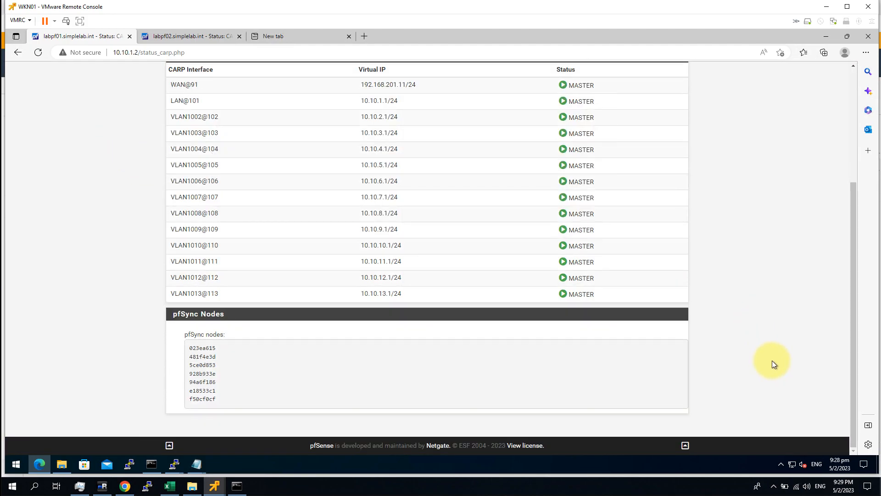
scroll(772, 360, "up", 3)
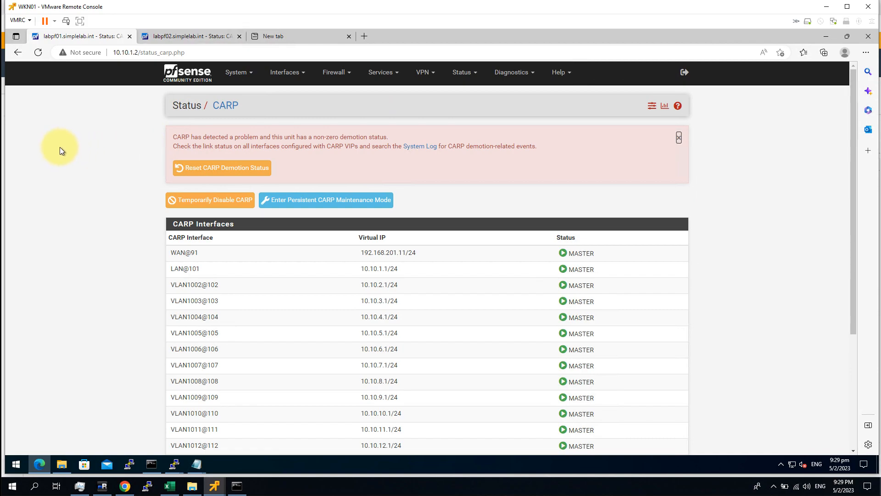
key("ctrl+a")
left_click(773, 330)
Step: Confirm labpf02 shows BACKUP, return to labpf01, then bring vSphere Client forward
left_click(196, 38)
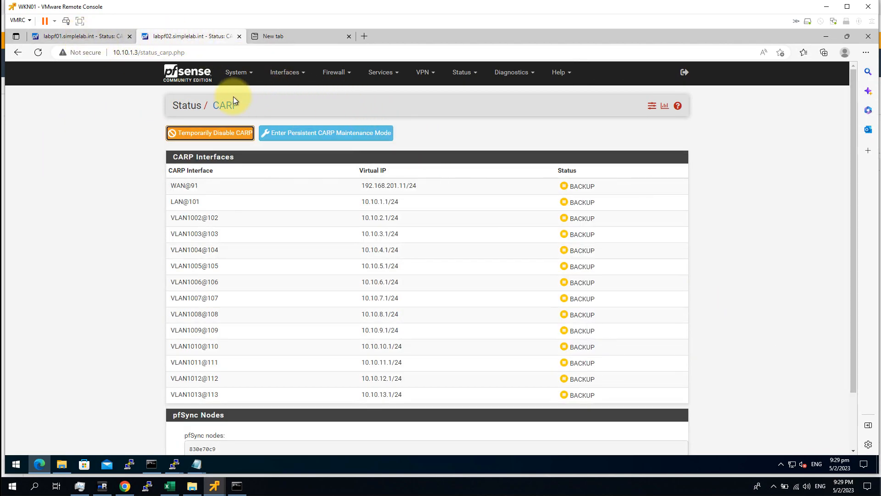
left_click(90, 38)
mouse_move(128, 483)
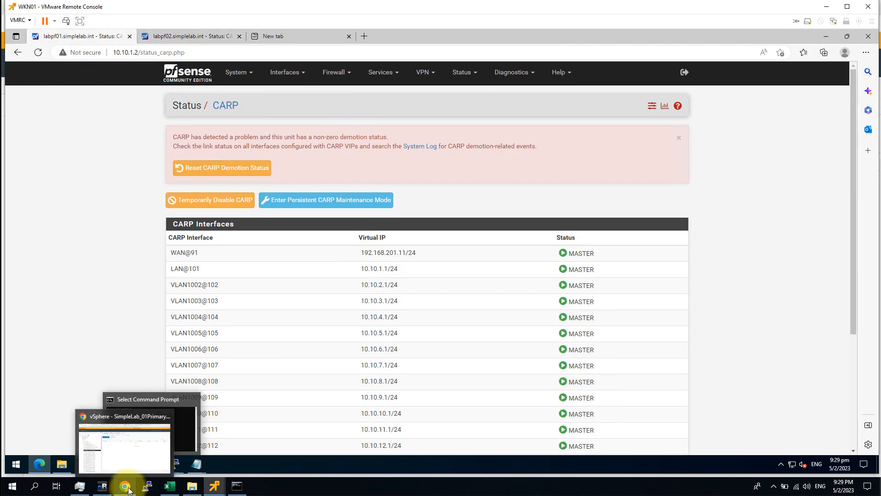
left_click(117, 457)
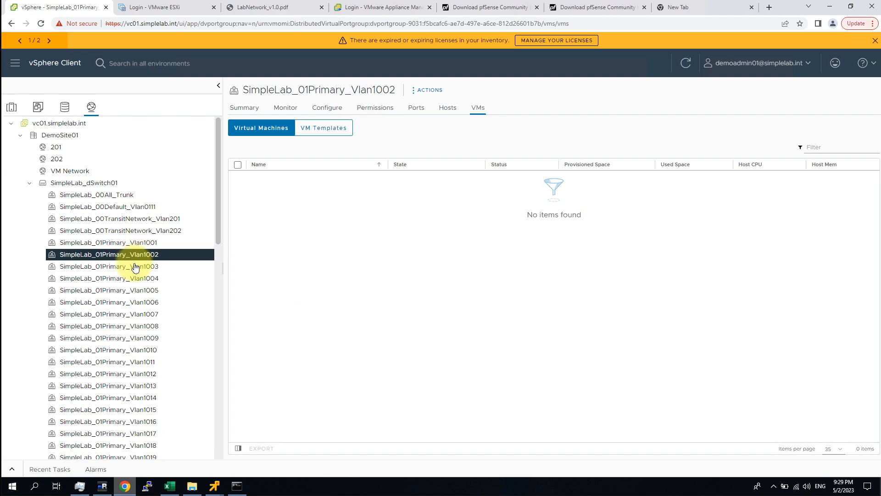
Step: Power off the labpf01 VM from VMs and Templates, then return to the workstation's remote console
left_click(37, 106)
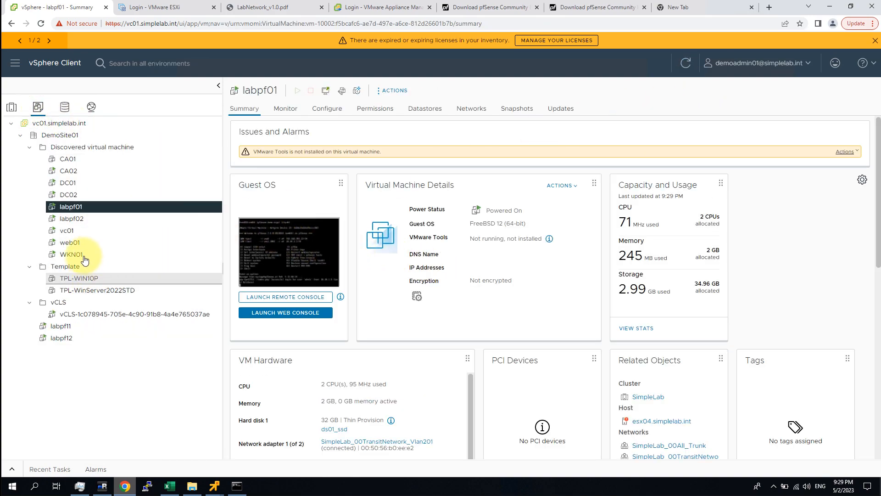
right_click(85, 206)
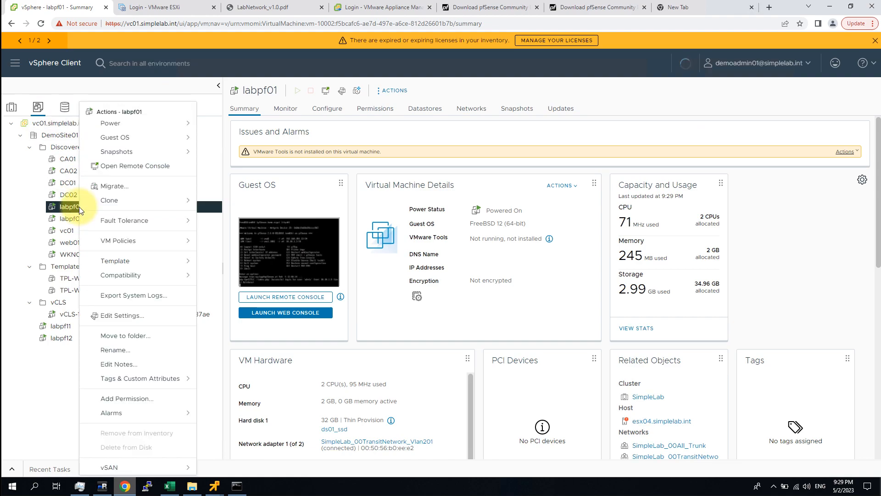
mouse_move(133, 123)
left_click(222, 143)
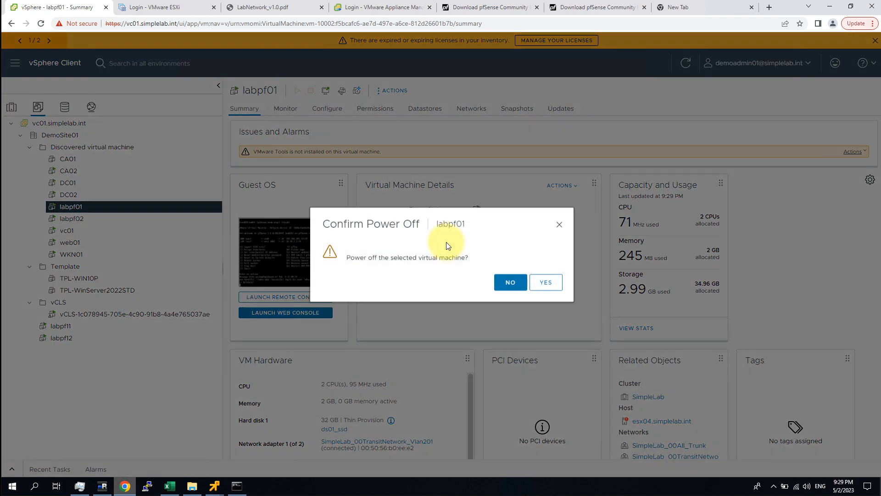
left_click(546, 284)
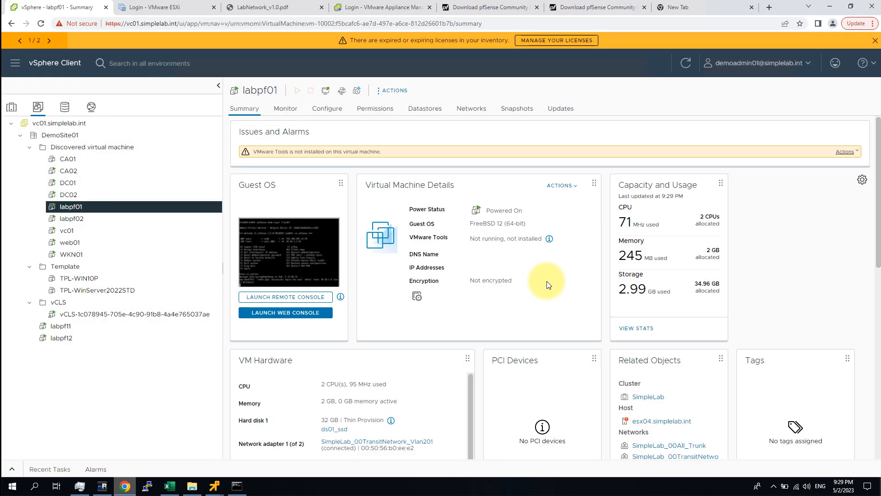
mouse_move(212, 487)
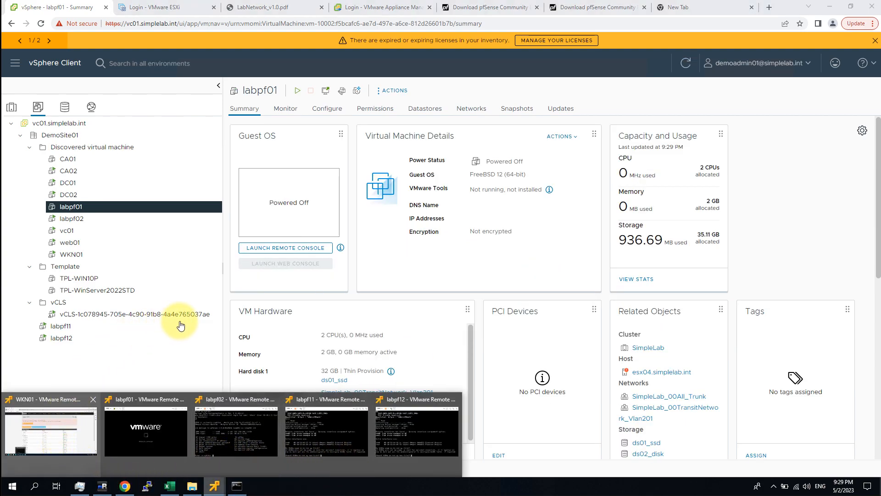
left_click(40, 427)
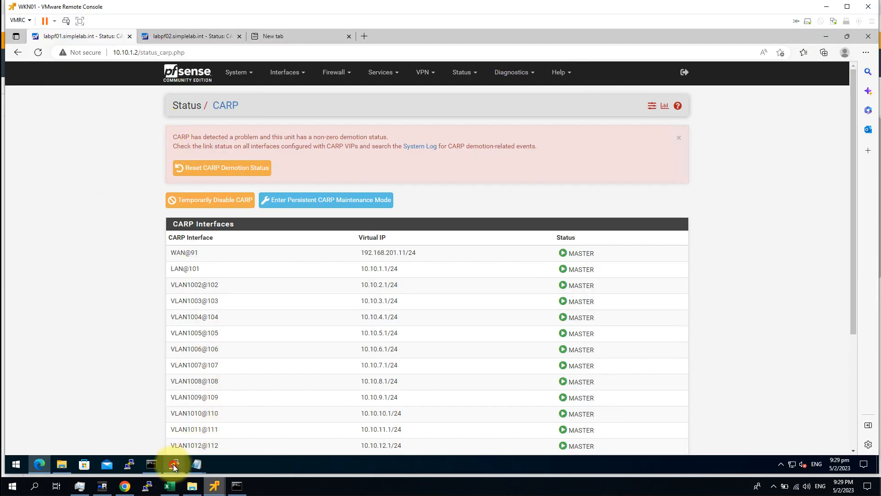
Step: Check the vCenter SSH session, then confirm labpf01 is MASTER and labpf02 BACKUP everywhere
mouse_move(174, 464)
left_click(332, 431)
left_click(263, 190)
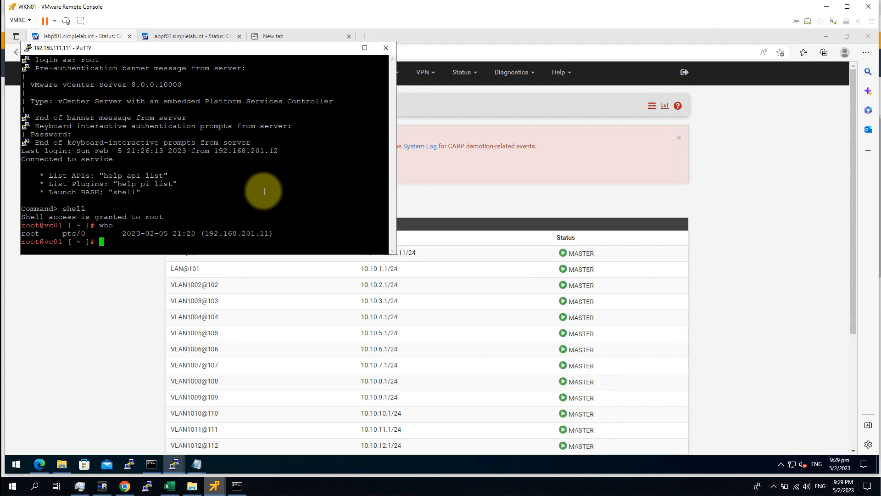
left_click(779, 236)
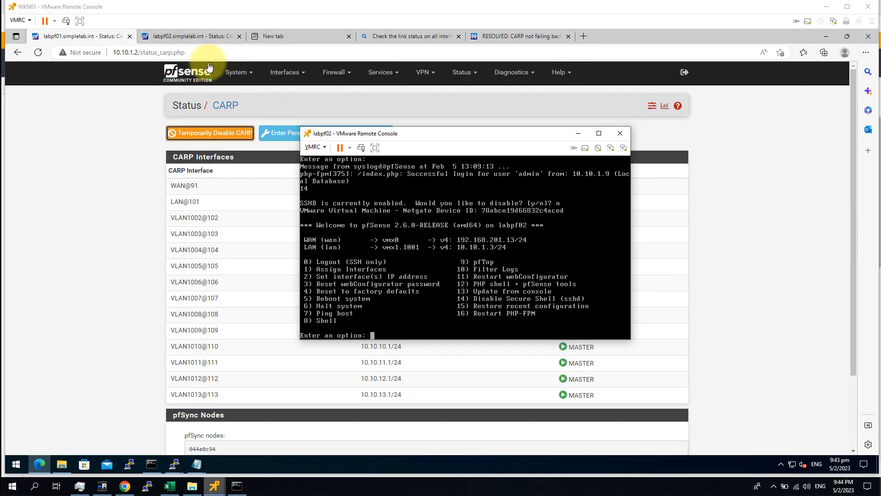
left_click(191, 37)
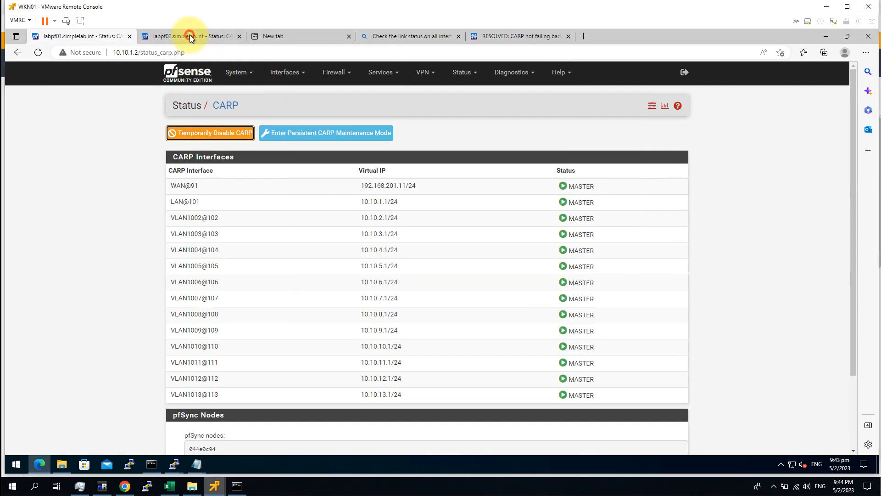
left_click(189, 36)
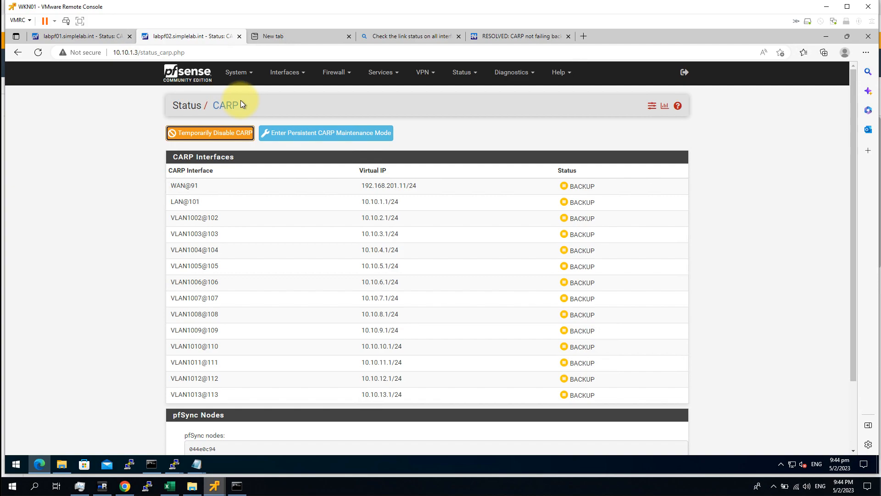
left_click(285, 74)
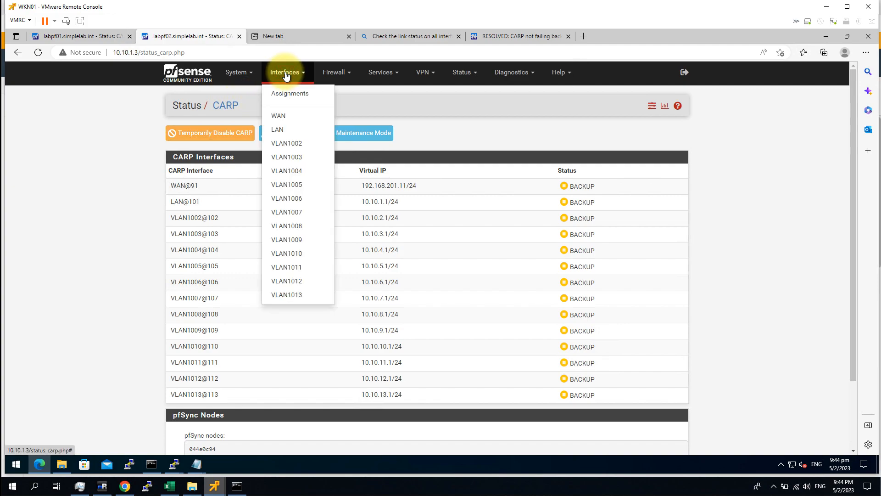
left_click(237, 72)
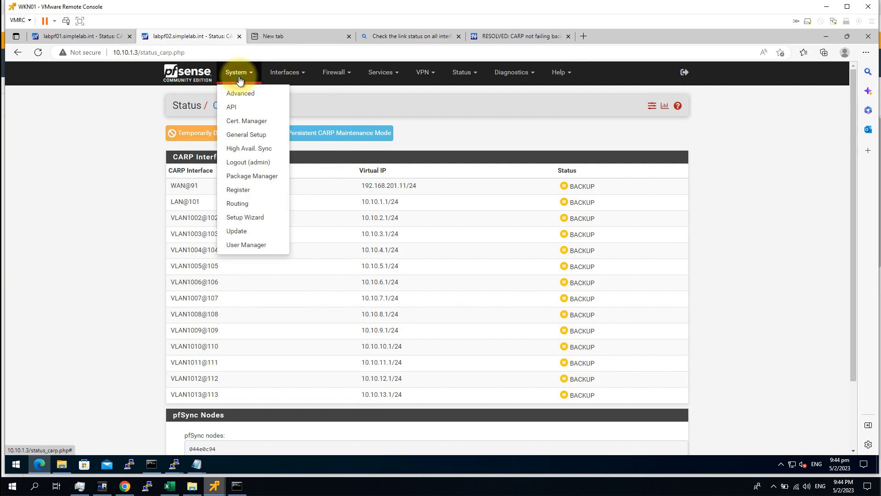
Step: Review labpf02's High Availability Sync state synchronization settings on VLAN1002
left_click(268, 150)
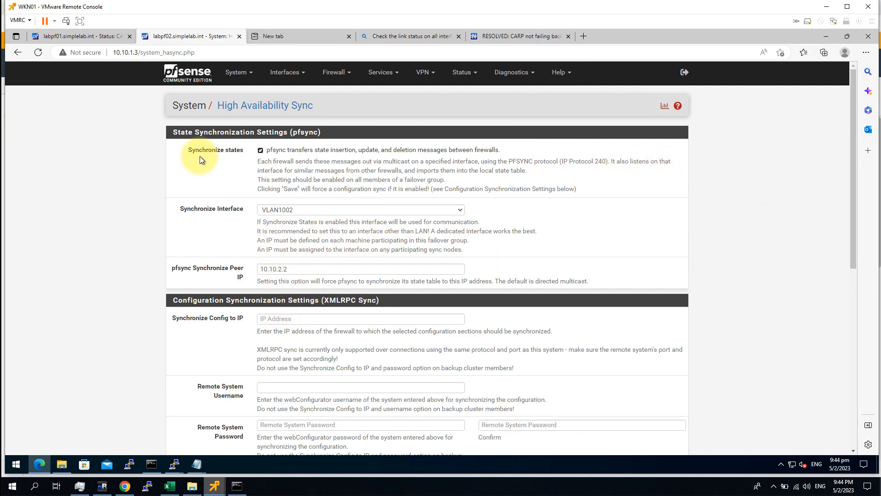
left_click_drag(174, 133, 305, 132)
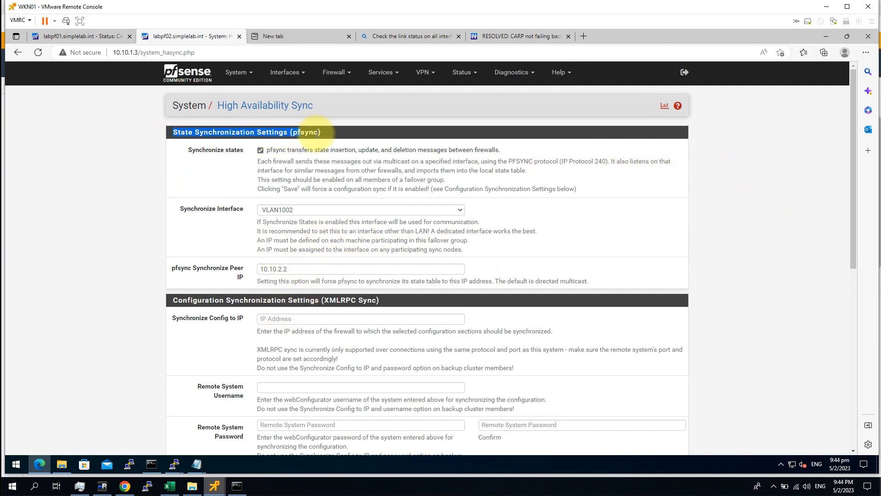
left_click(356, 186)
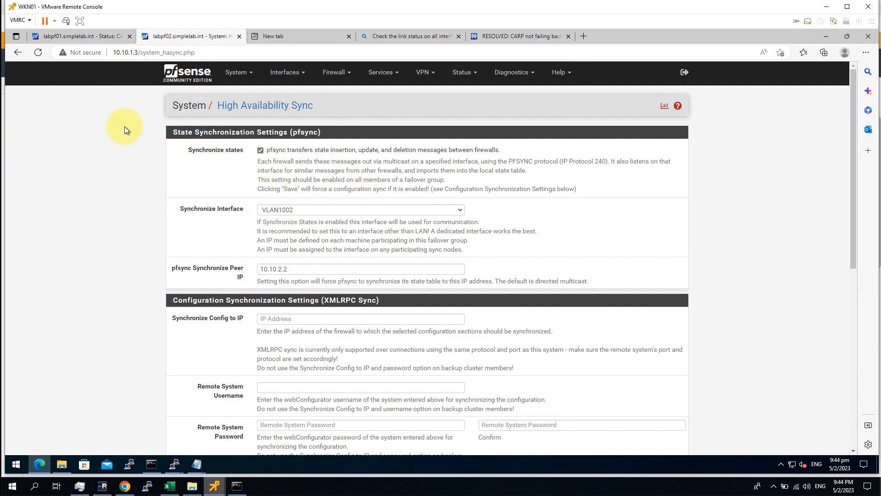
left_click(234, 74)
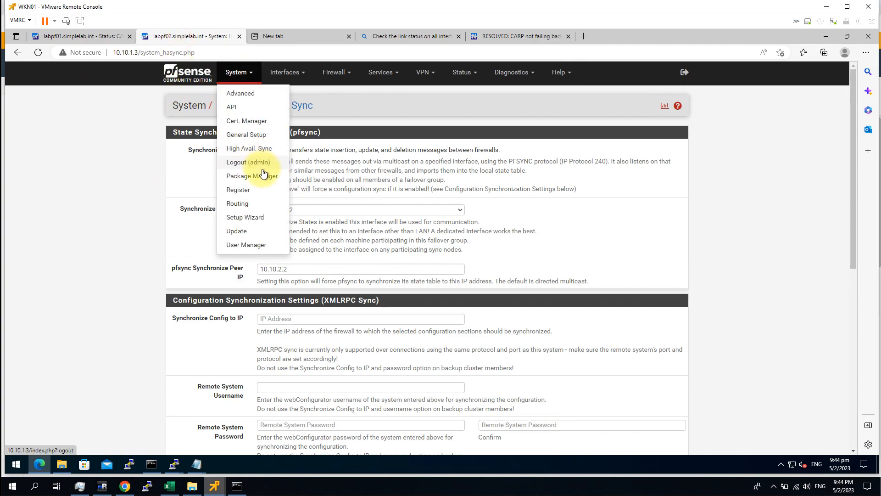
left_click(276, 149)
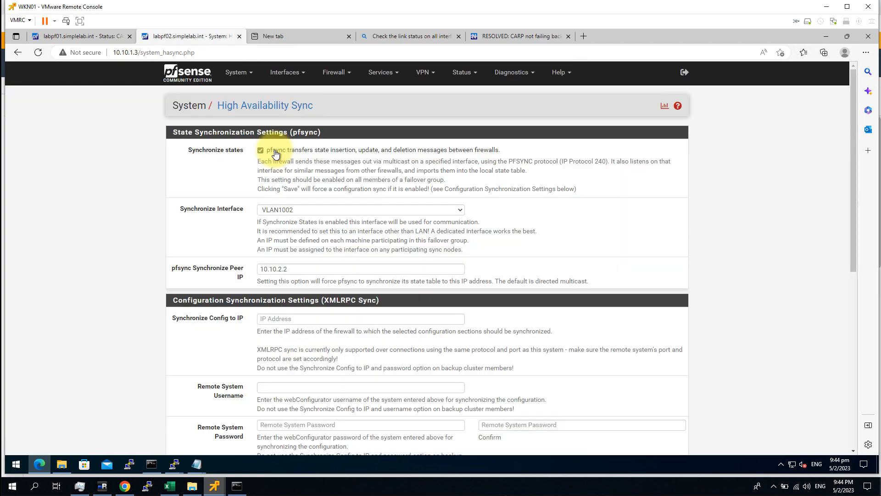
left_click_drag(229, 156, 203, 173)
left_click(226, 155)
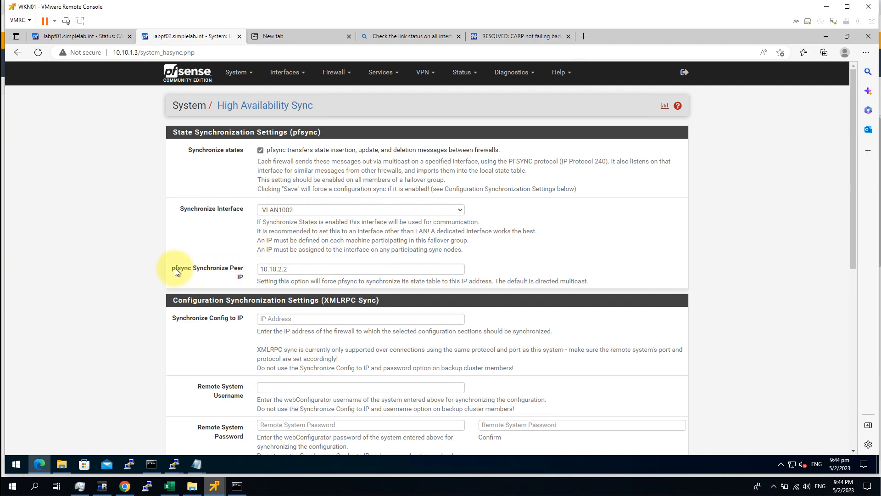
Step: Check the pfsync peer IP 10.10.2.2, then return to labpf01's all-MASTER CARP status
left_click_drag(175, 268, 244, 277)
left_click(208, 275)
left_click_drag(175, 269, 226, 279)
left_click(309, 270)
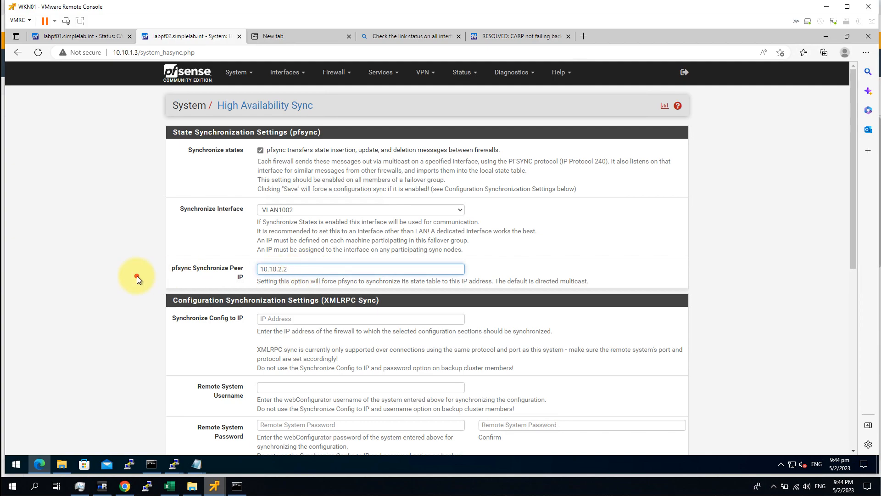
scroll(132, 334, "down", 8)
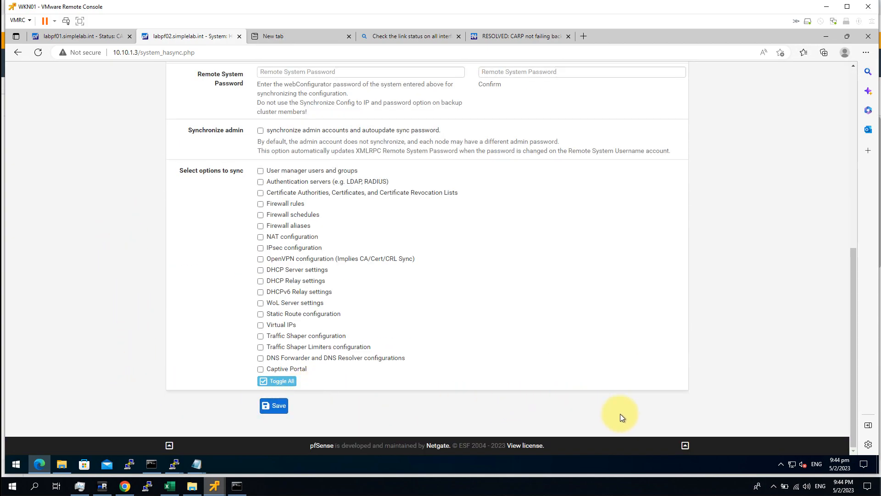
scroll(639, 207, "up", 8)
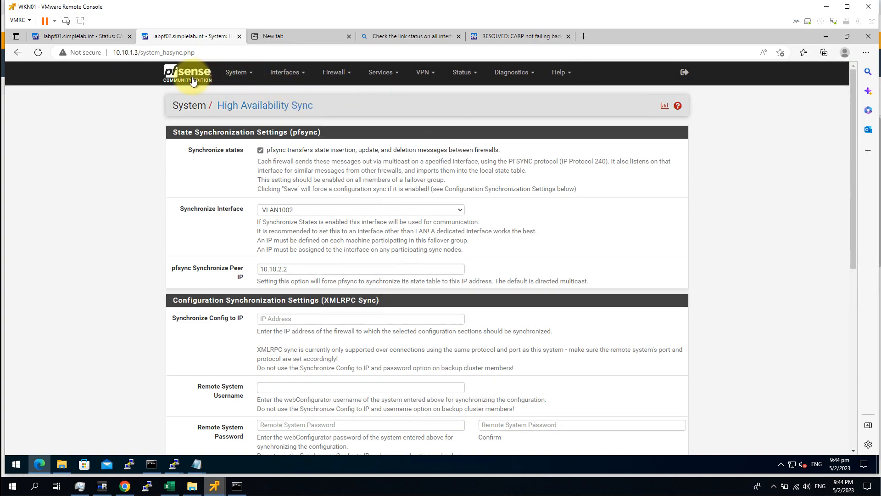
left_click(192, 78)
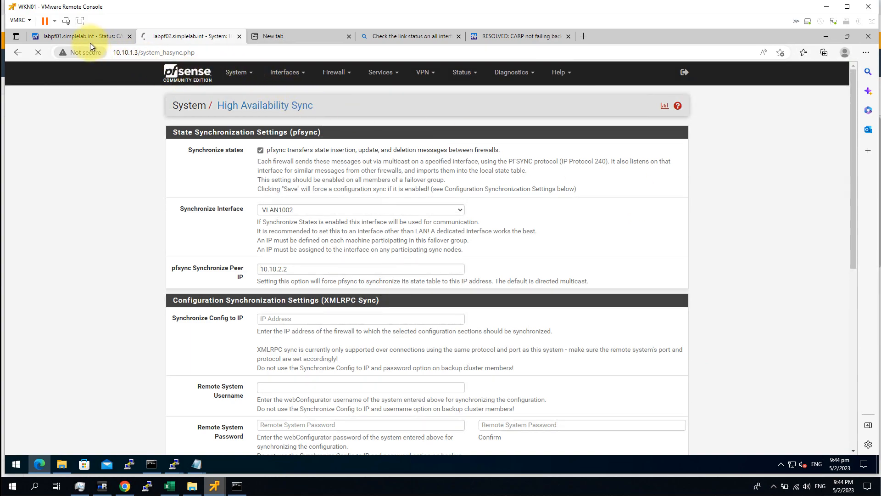
left_click(84, 37)
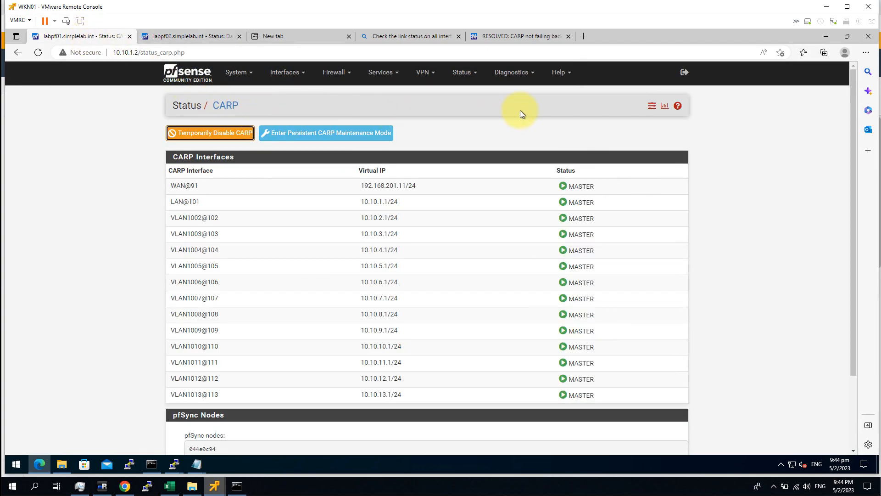
Step: Open labpf02's CARP status and review its table, with every interface showing BACKUP
key("ctrl+Tab")
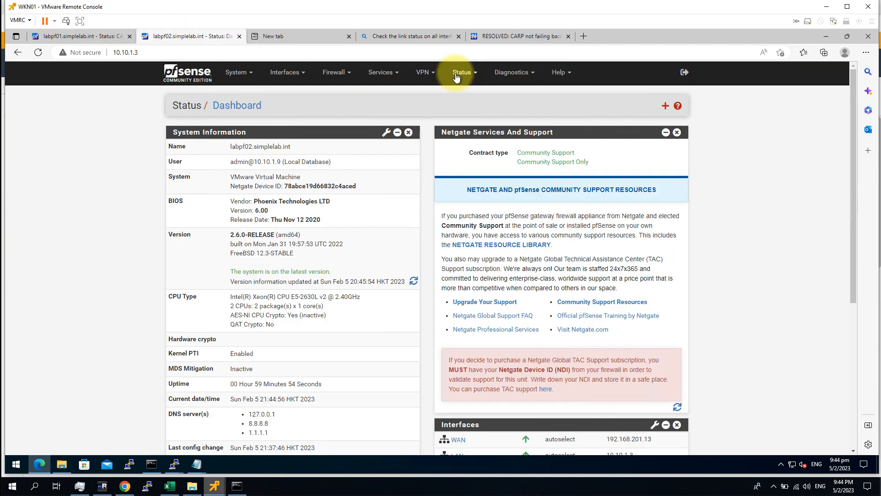
left_click(461, 74)
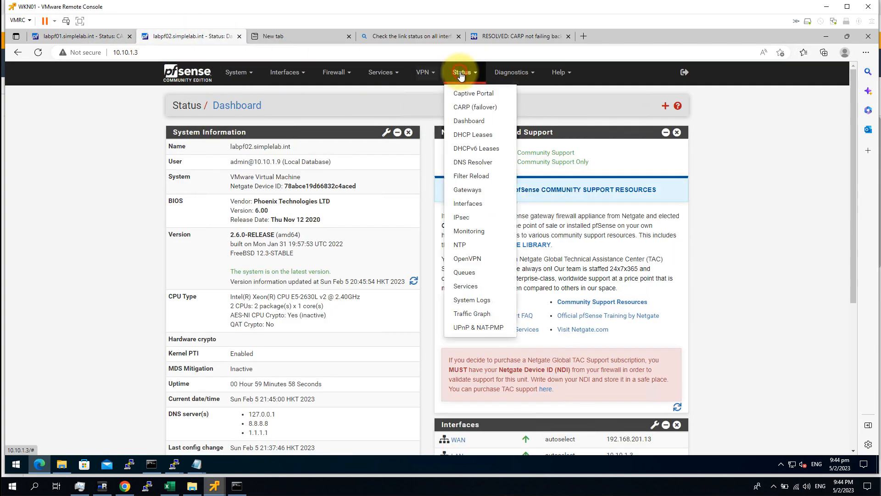
left_click(485, 107)
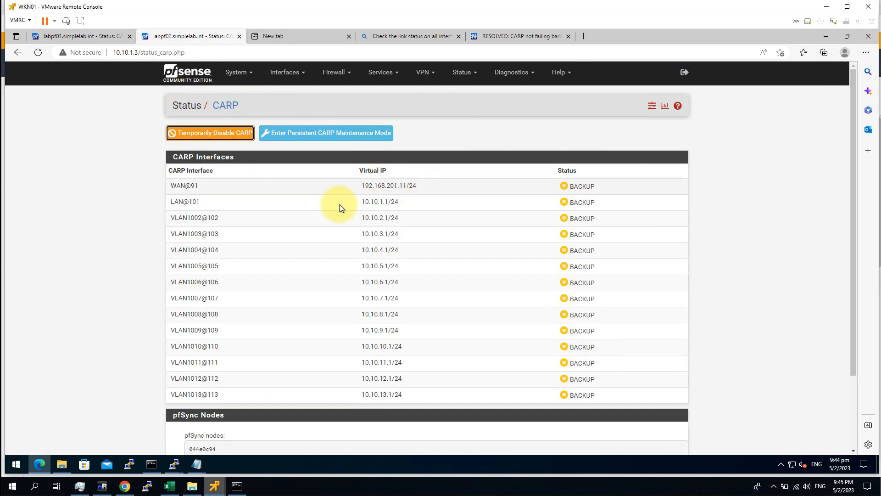
left_click_drag(661, 396, 138, 196)
left_click(138, 197)
left_click_drag(634, 401, 98, 279)
left_click(68, 259)
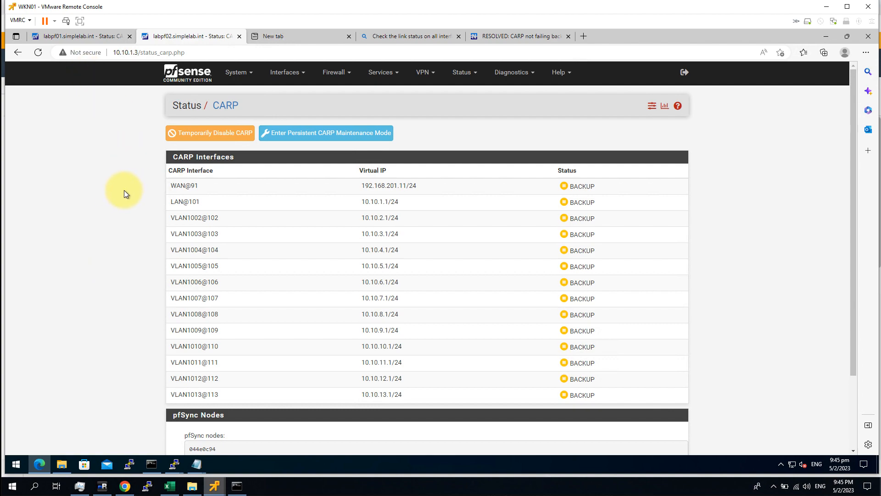
left_click_drag(629, 400, 154, 252)
left_click(127, 236)
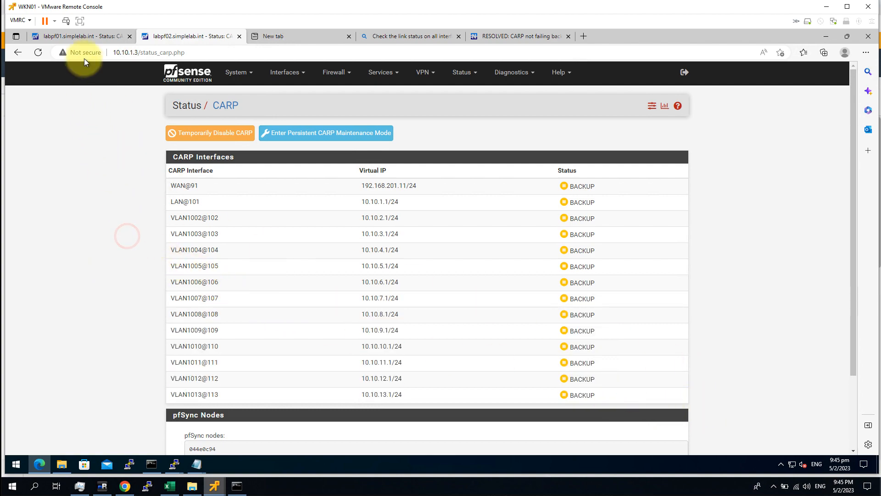
Step: Return to labpf01's CARP status and highlight its virtual IPs, all listed as MASTER
left_click(87, 40)
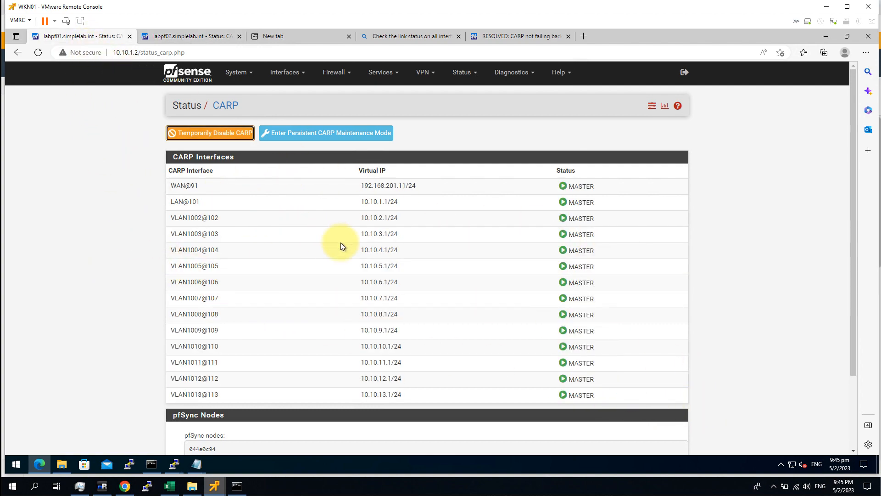
left_click_drag(632, 401, 633, 402)
left_click_drag(244, 218, 87, 165)
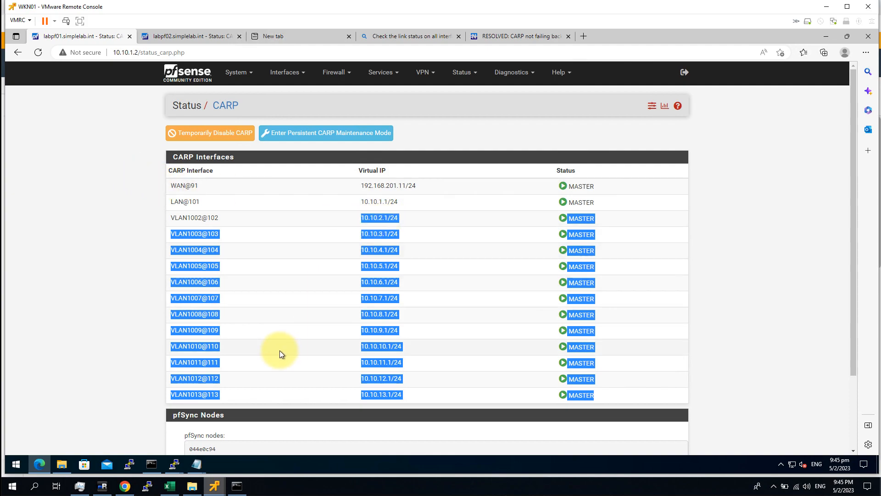
left_click(822, 269)
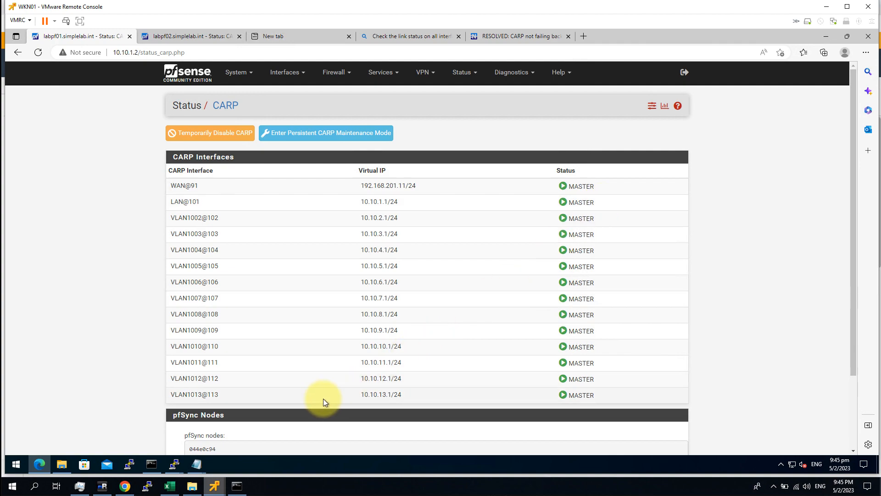
Step: End the existing vCenter SSH session with exit
mouse_move(174, 464)
left_click(275, 444)
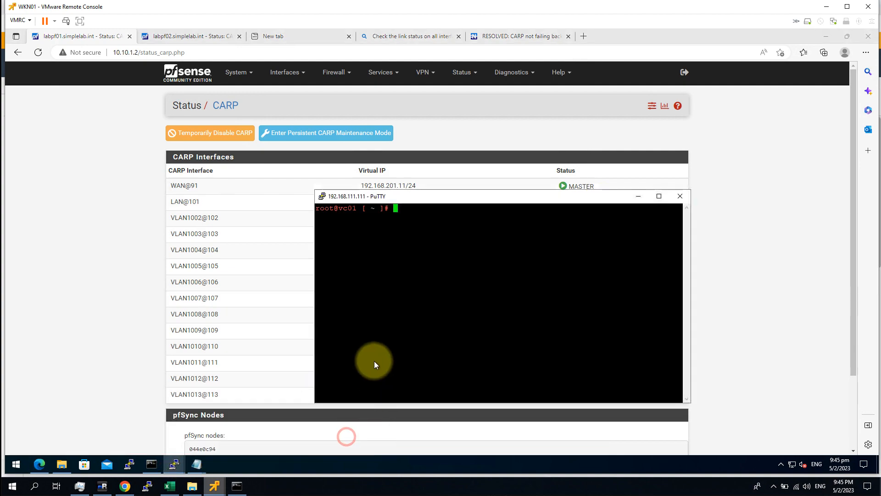
type("exit")
key("Return")
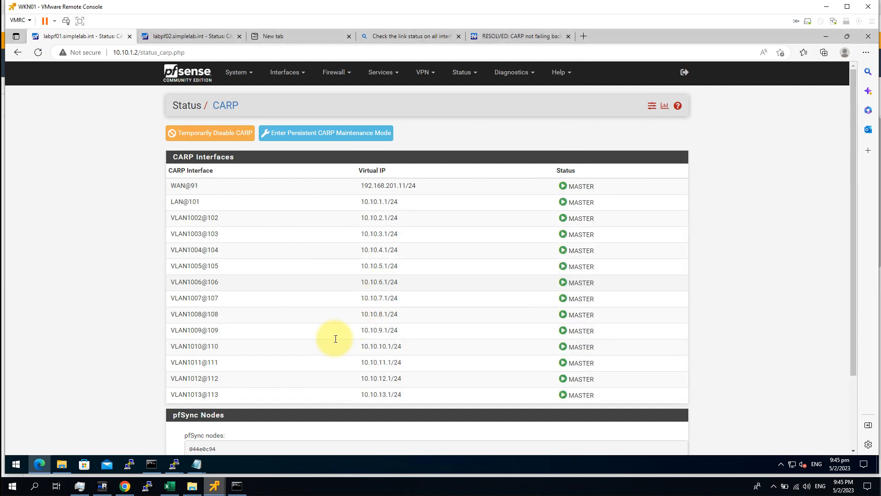
Step: Open a new PuTTY session to 192.168.111.111, log in as root and enter the shell
right_click(178, 465)
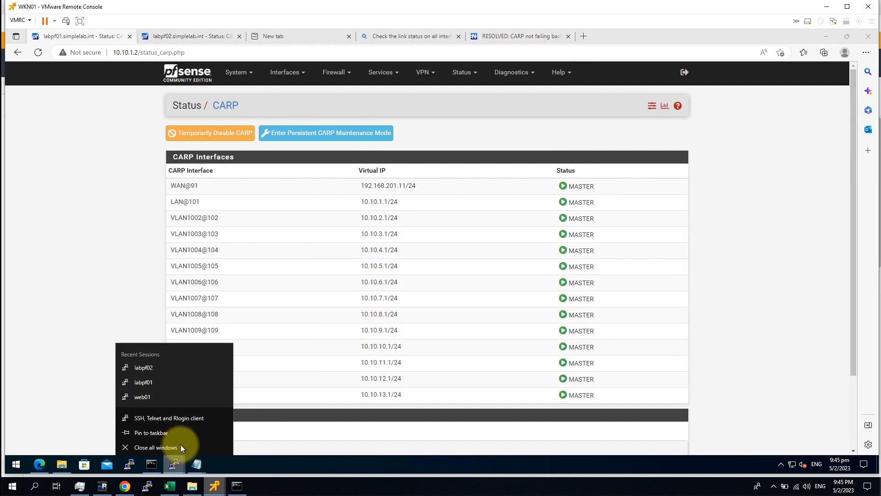
left_click(180, 416)
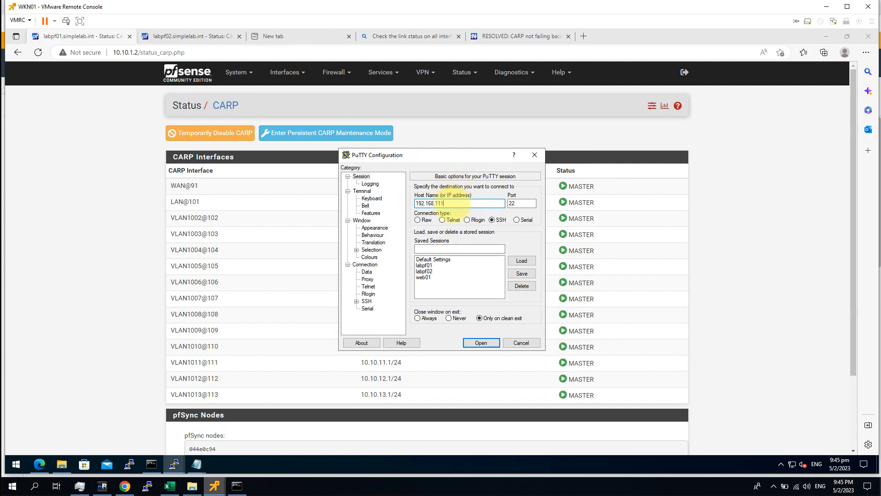
left_click(481, 343)
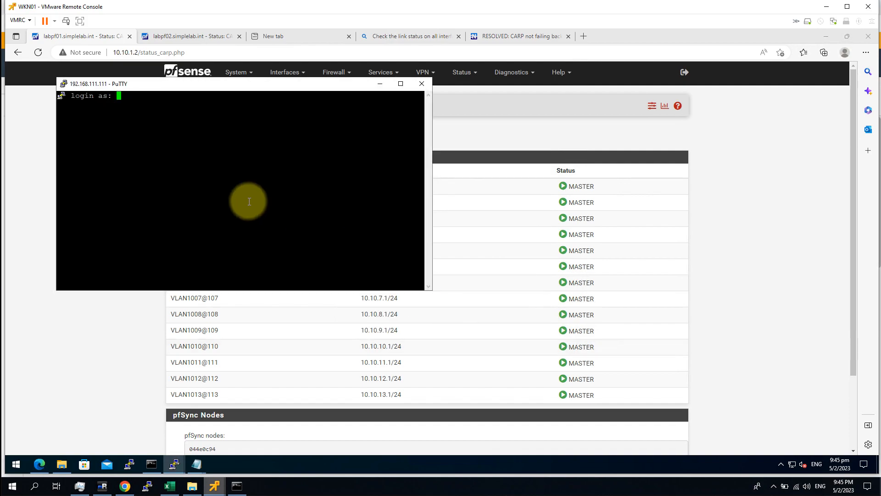
type("root")
key("Return")
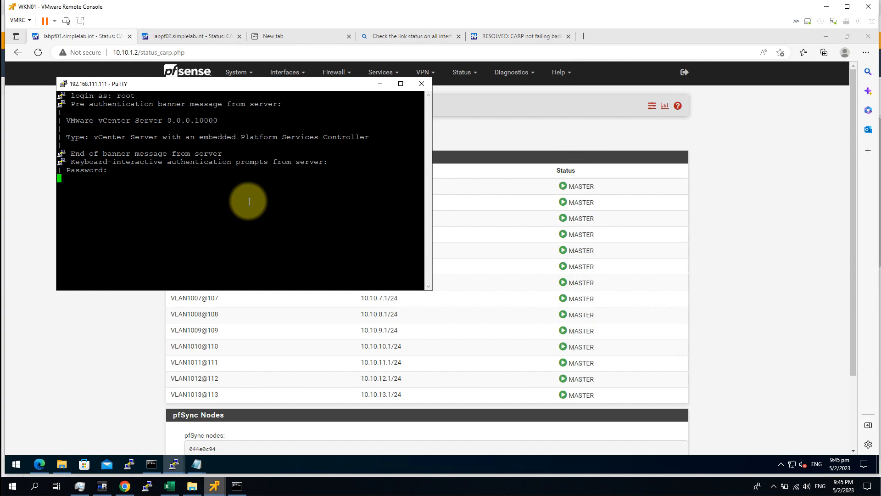
key("Return")
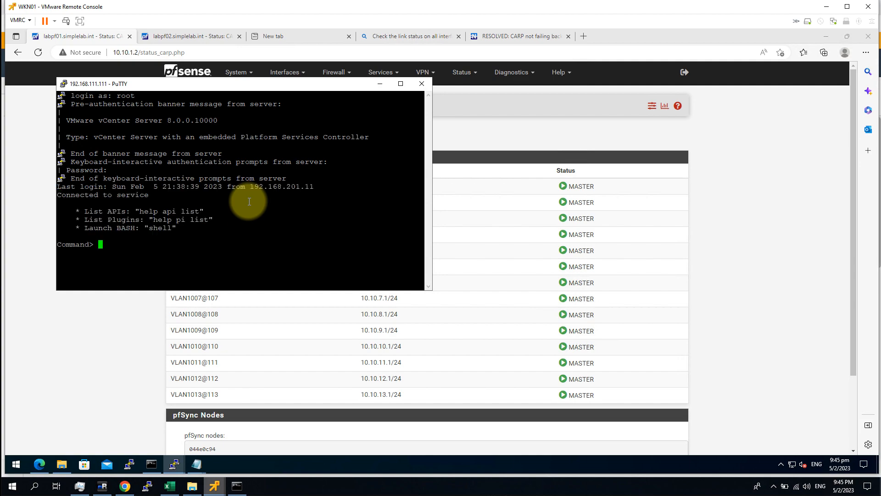
type("shell")
key("Return")
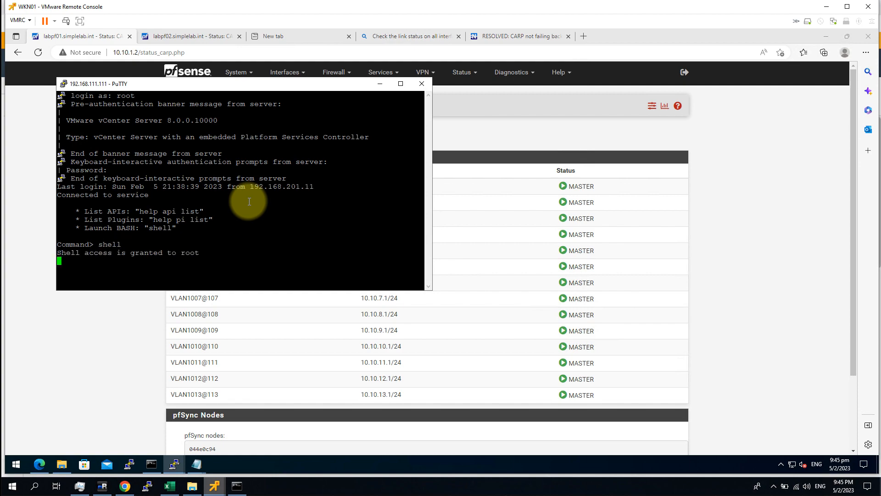
Step: Run who and highlight the root login's source address 192.168.201.11
type("who")
key("Return")
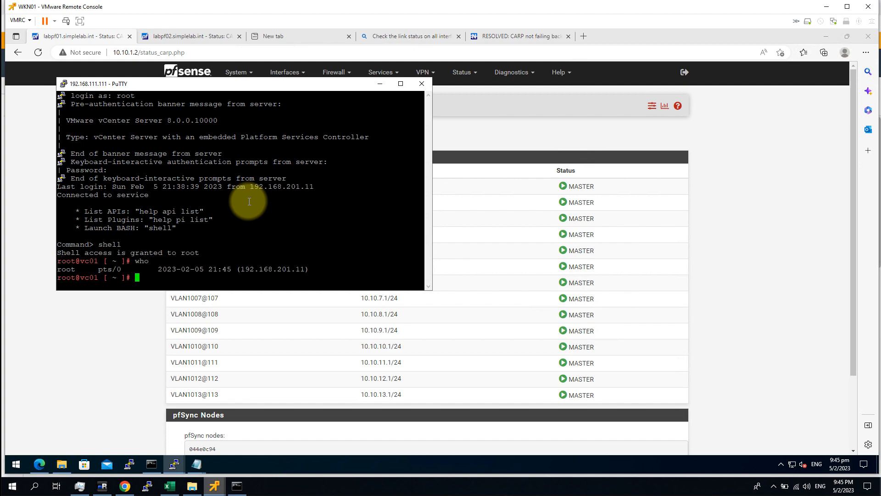
left_click(239, 271)
mouse_move(239, 271)
left_mouse_down()
mouse_move(296, 270)
mouse_move(240, 270)
left_mouse_up()
left_click(303, 270)
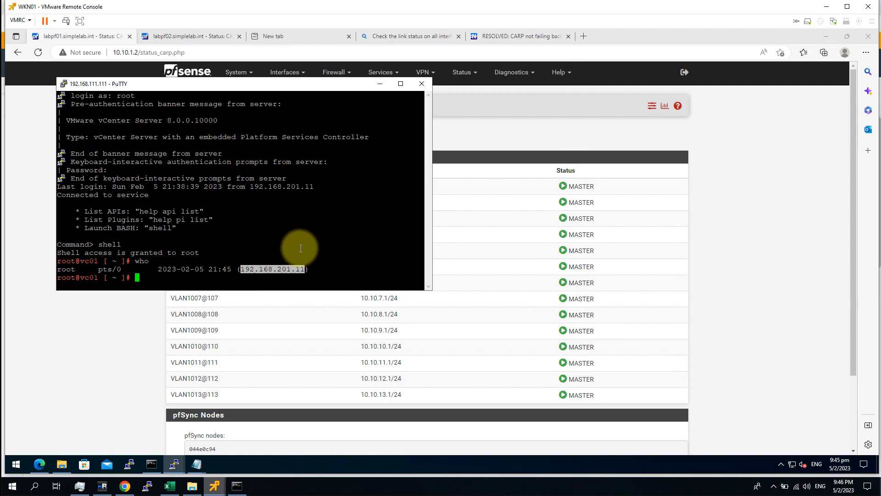
left_click(342, 248)
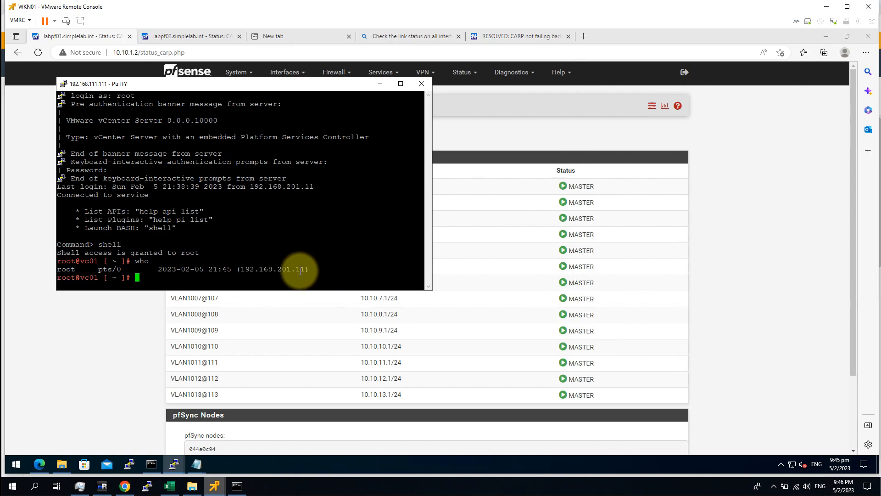
left_click_drag(305, 271, 240, 268)
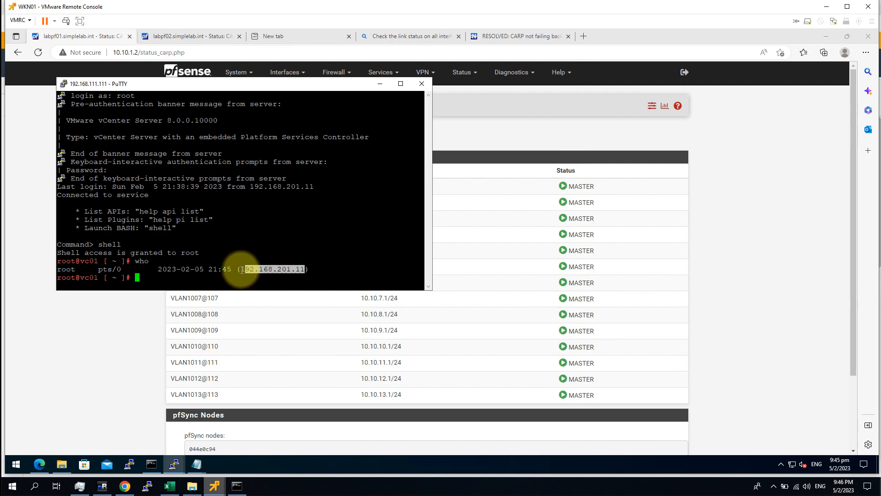
left_click(261, 238)
left_click_drag(193, 85, 389, 162)
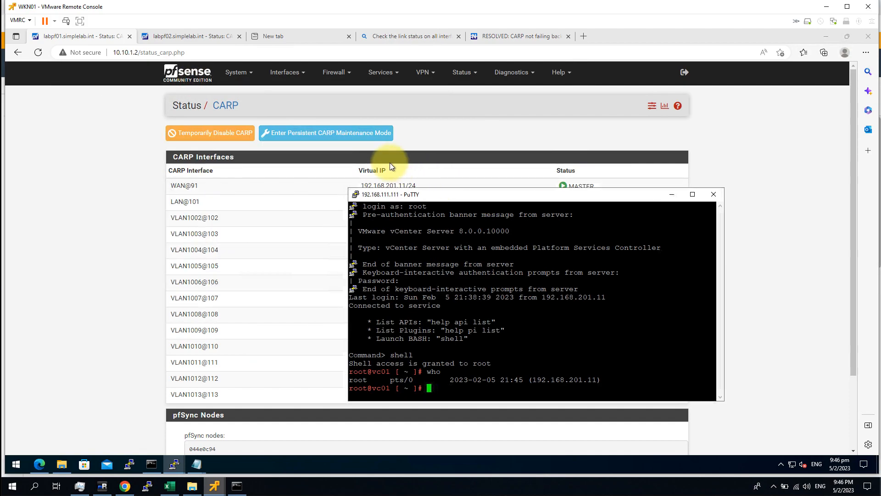
left_click(49, 212)
Step: Power off the labpf01 virtual machine from its inventory actions and confirm the prompt
mouse_move(125, 486)
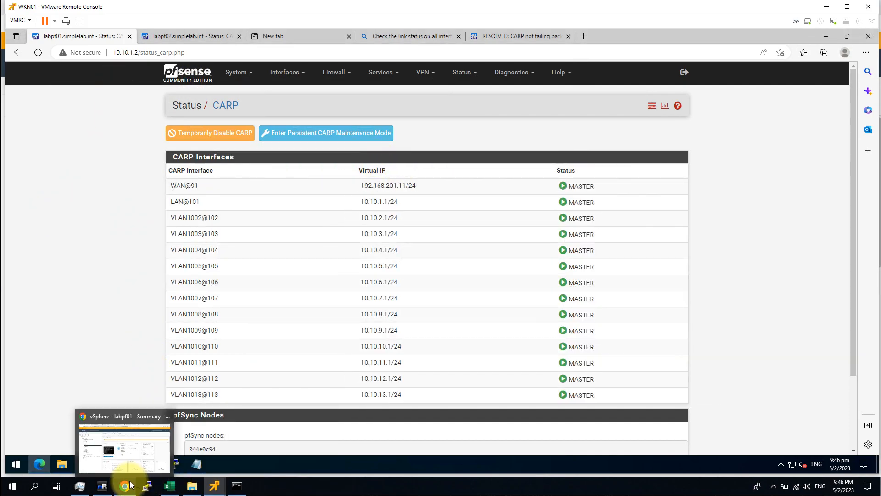
left_click(123, 453)
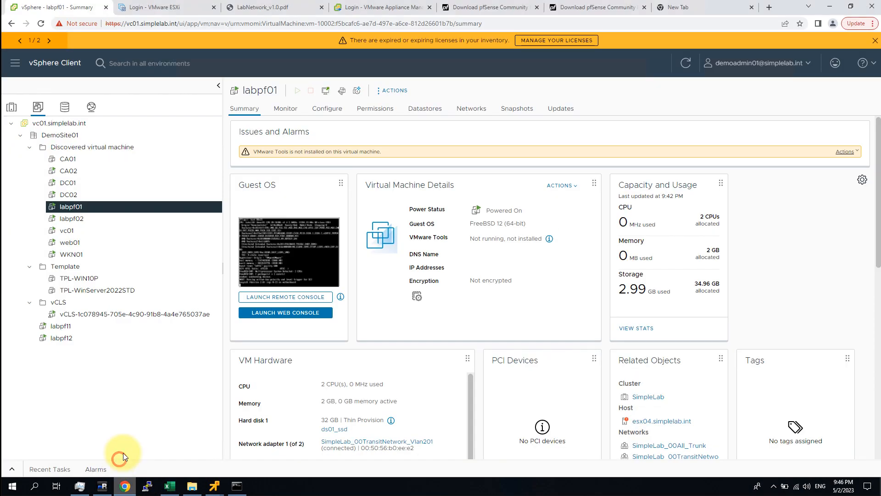
right_click(75, 207)
mouse_move(152, 124)
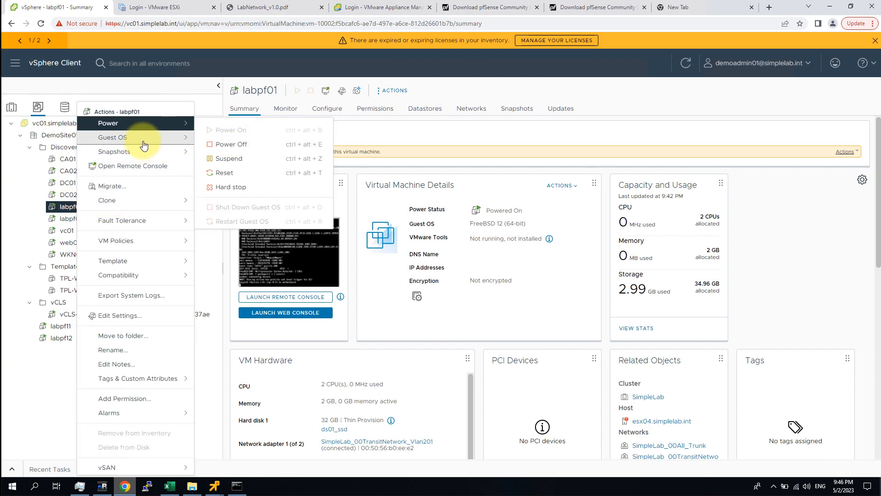
left_click(240, 145)
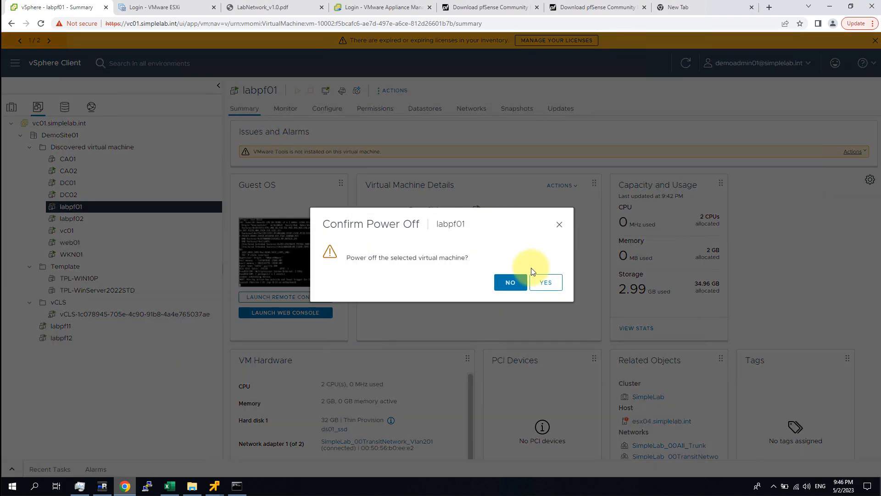
left_click(546, 283)
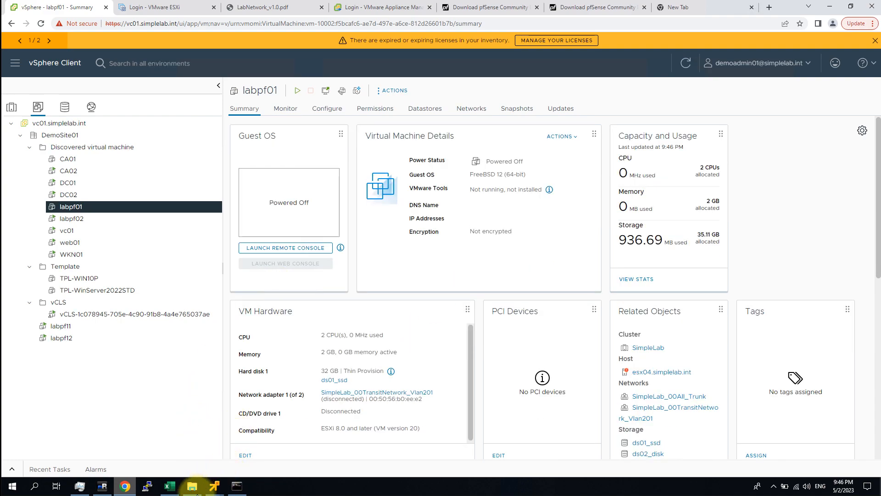
mouse_move(214, 482)
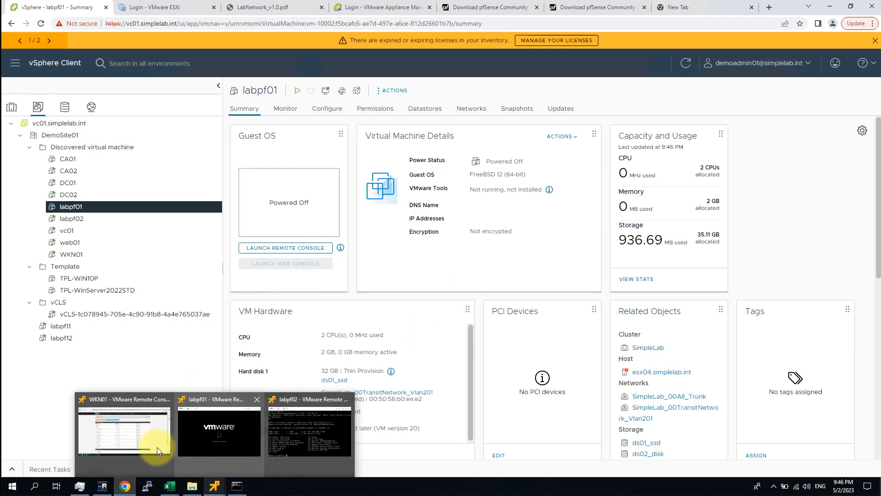
left_click(138, 438)
Step: Ping google.com from the vCenter shell and stop it to show 0% packet loss
mouse_move(179, 465)
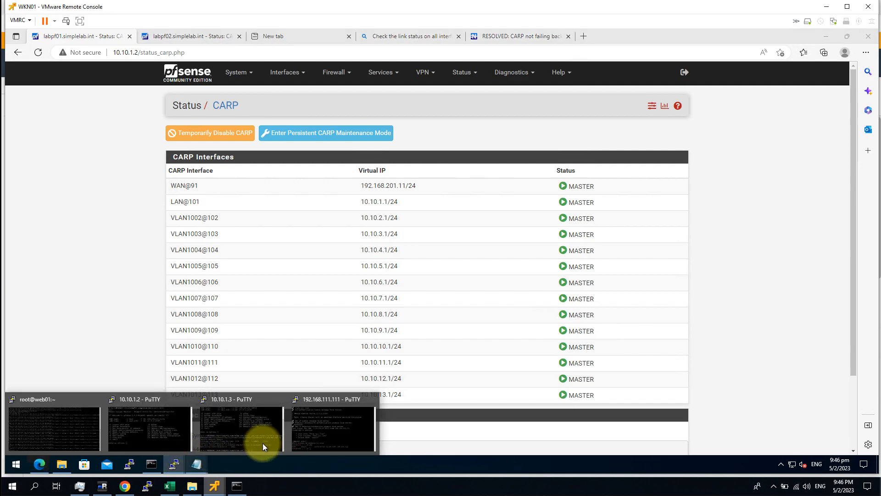
left_click(338, 422)
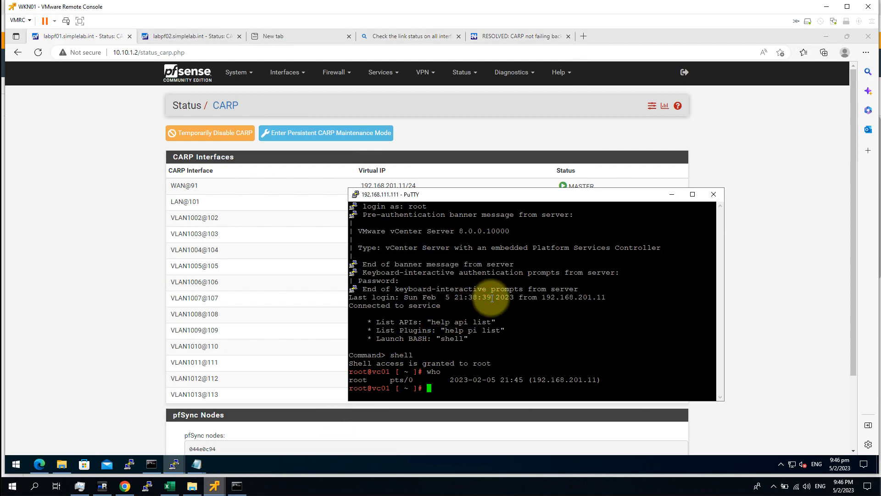
key("Return")
key("Return")
key("Return")
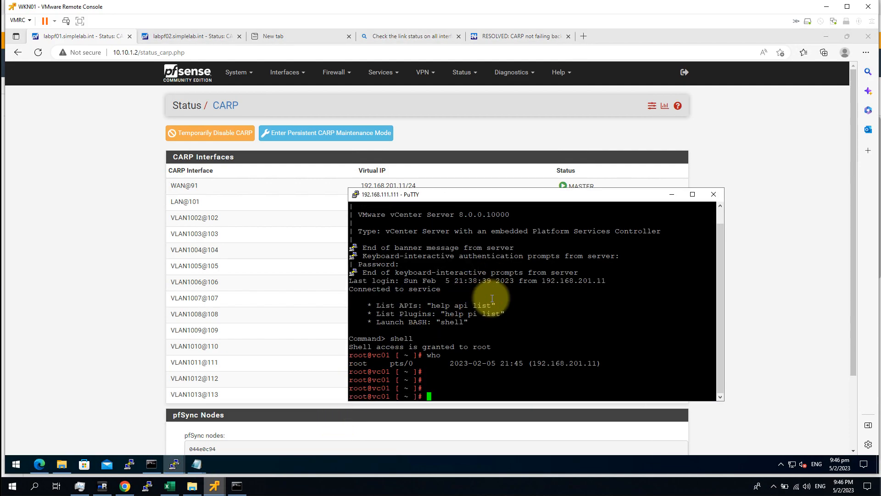
type("ping google.com")
key("Return")
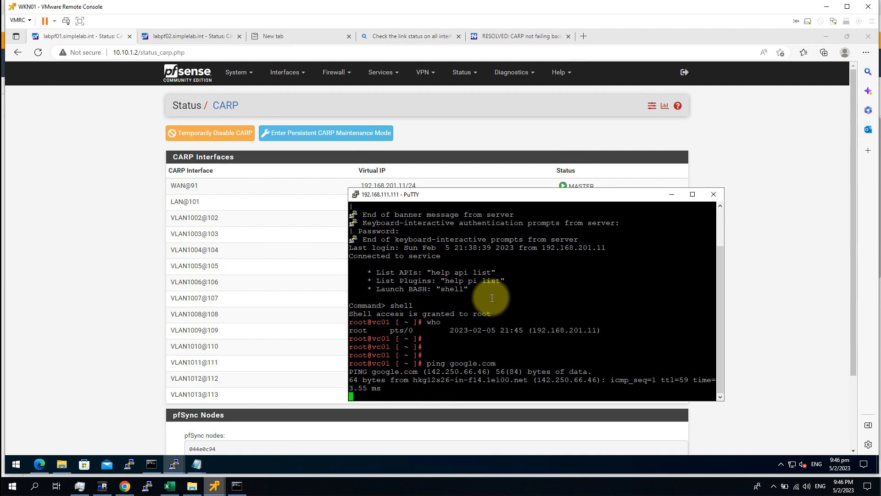
key("ctrl+c")
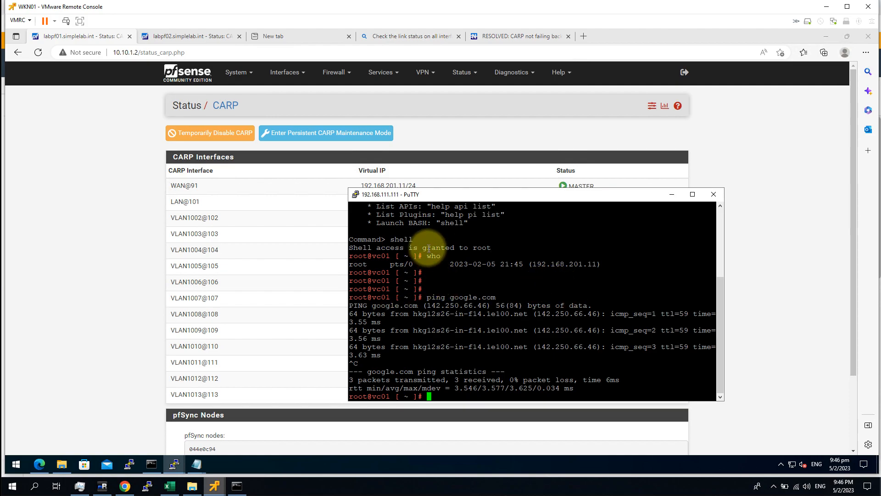
left_click_drag(417, 196, 196, 127)
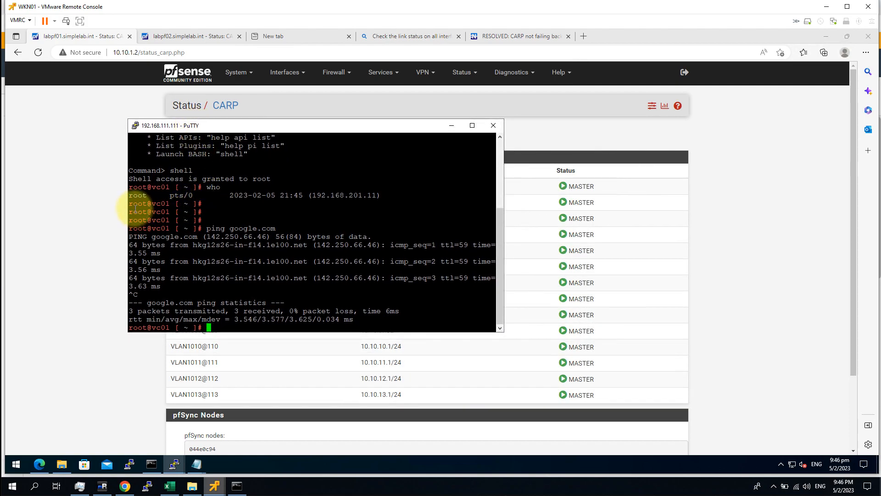
left_click_drag(130, 204, 248, 205)
left_click(277, 225)
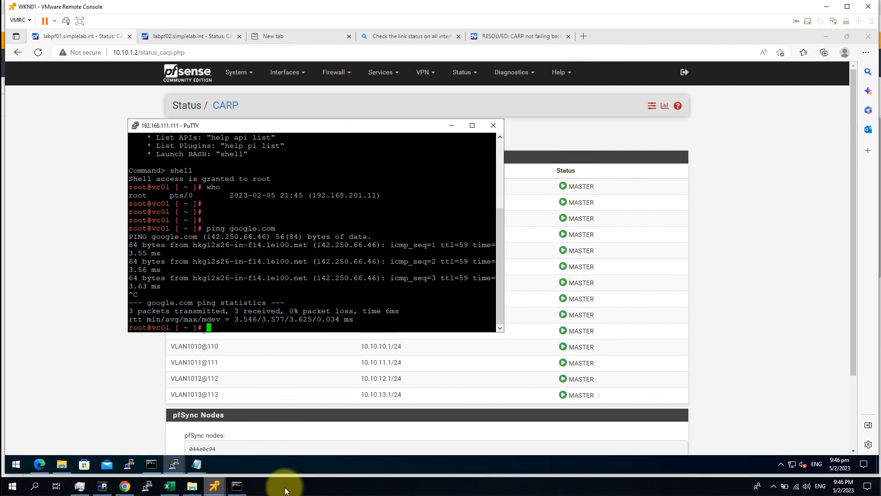
Step: Run who and mark the session's source address 192.168.201.11
mouse_move(217, 485)
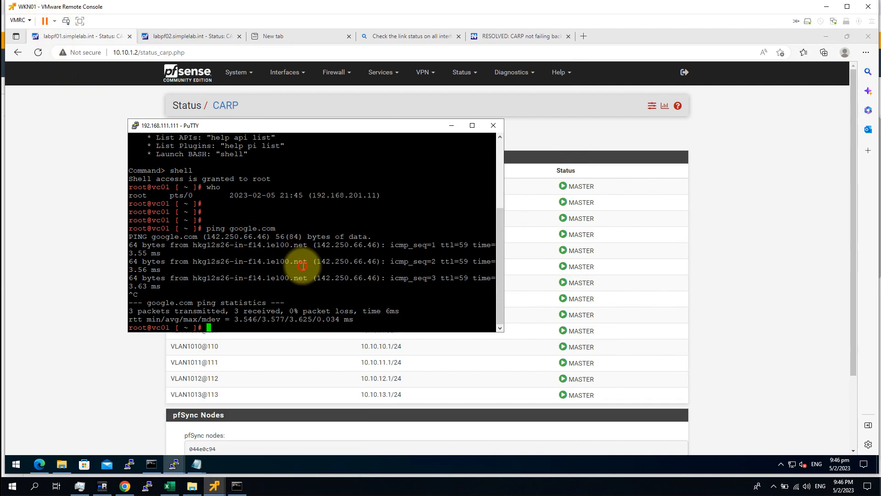
type("o")
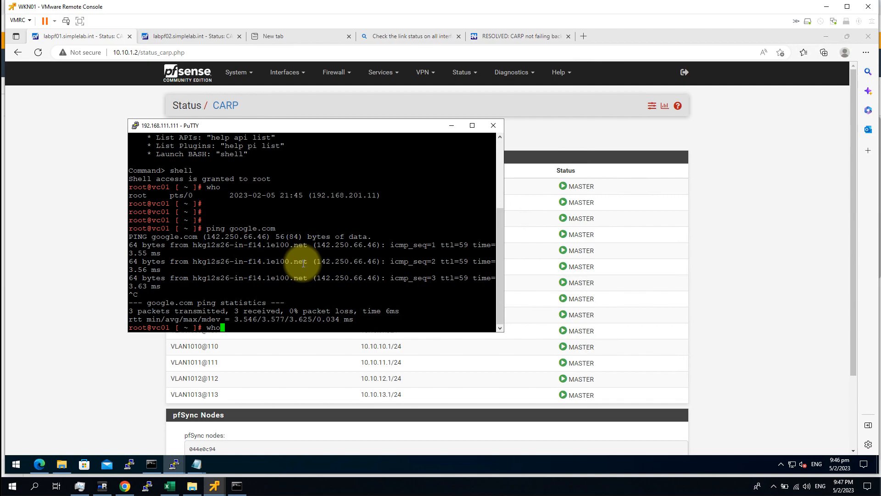
key("Return")
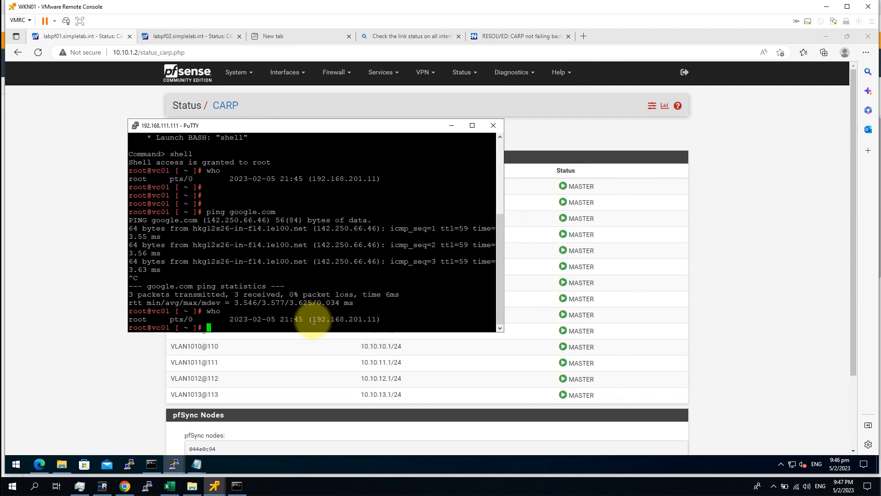
mouse_move(313, 321)
left_mouse_down()
mouse_move(376, 318)
mouse_move(312, 320)
left_mouse_up()
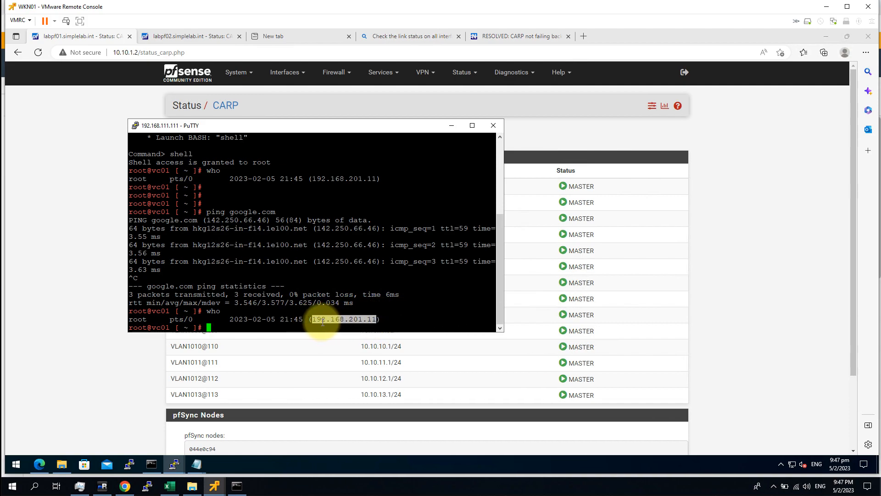
left_click(775, 287)
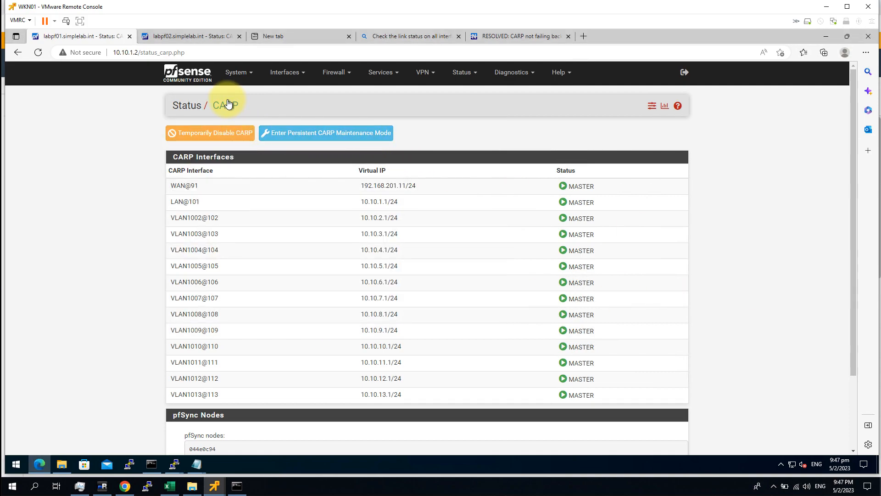
Step: Refresh labpf02's CARP status to see it now MASTER on every interface
left_click(173, 35)
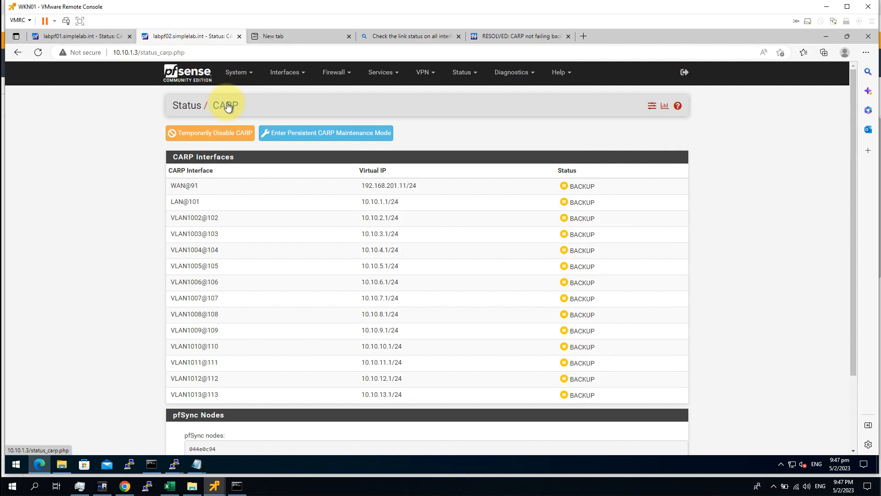
left_click(228, 106)
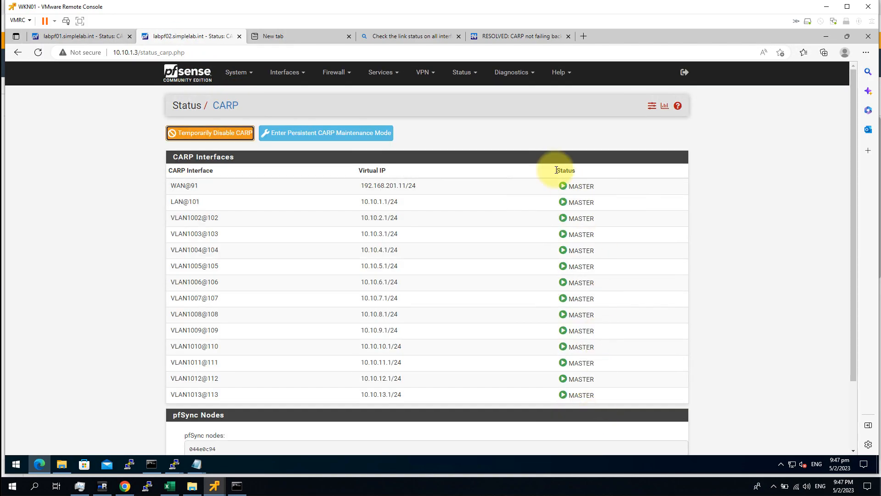
left_click(106, 183)
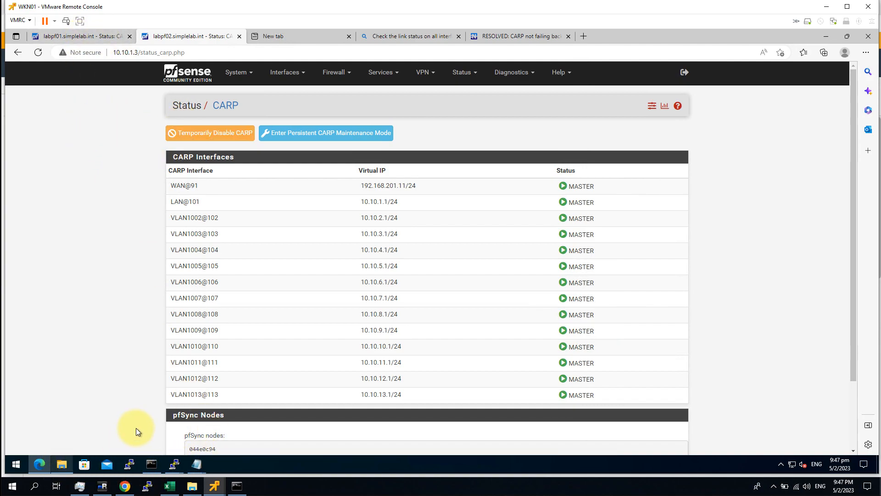
left_click(125, 485)
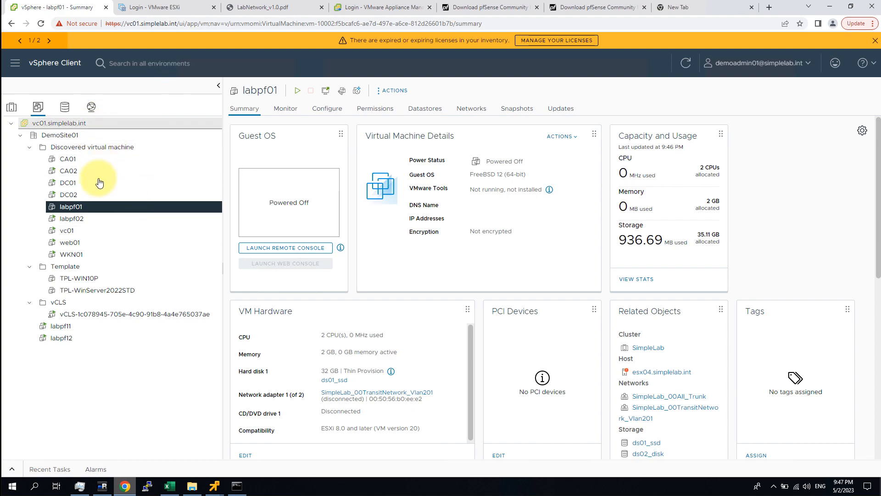
Step: Power labpf01 back on and watch its remote console boot to the pfSense menu
left_click(298, 91)
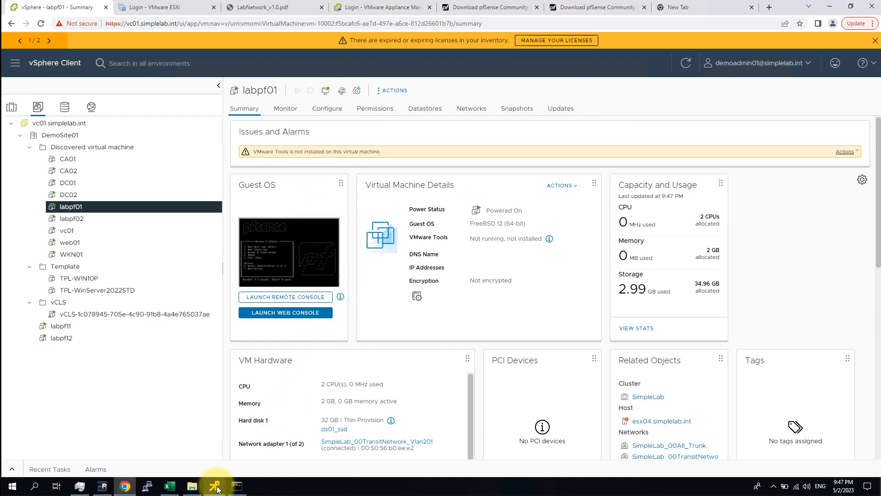
left_click(128, 461)
left_click(375, 234)
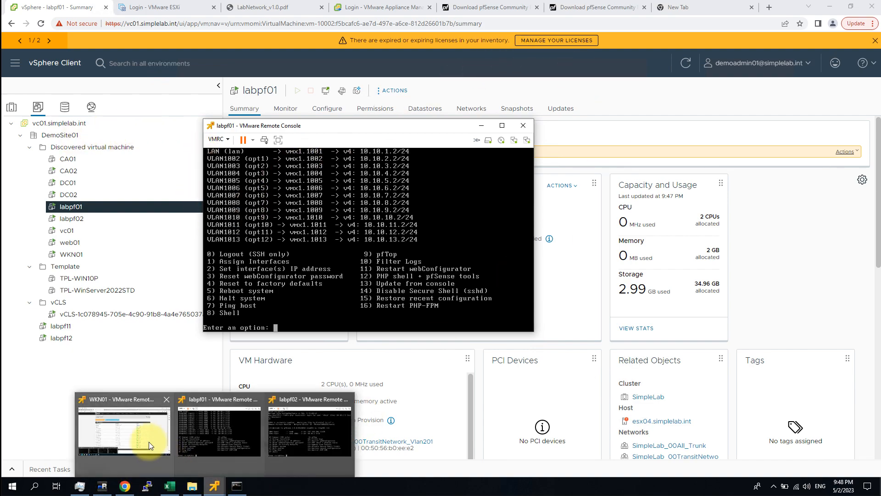
left_click(137, 437)
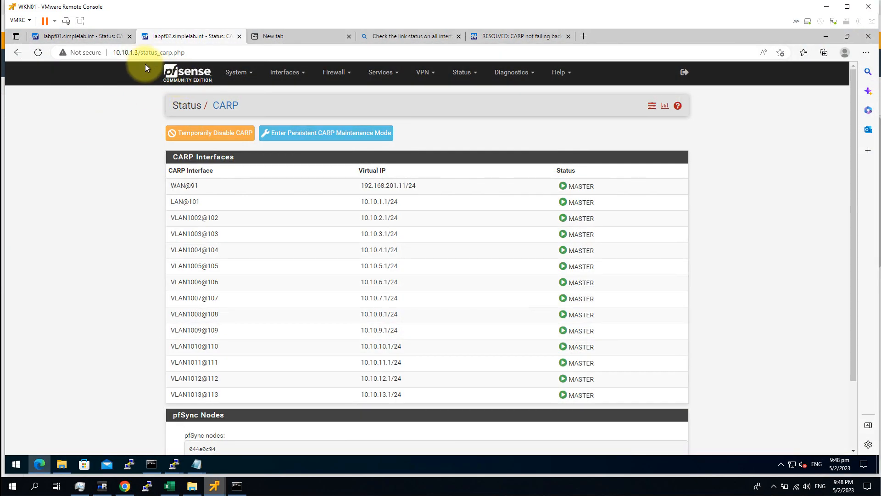
Step: Reload labpf02's CARP status showing BACKUP, then labpf01's showing MASTER everywhere
left_click(461, 73)
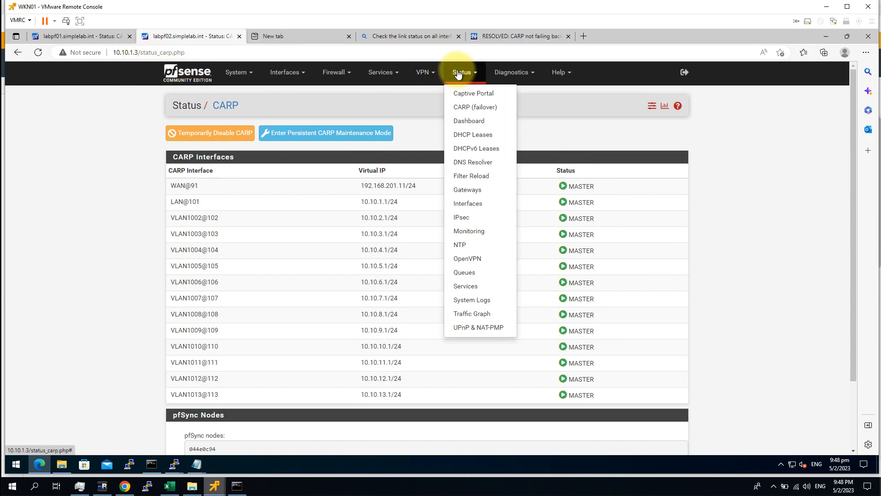
left_click(494, 107)
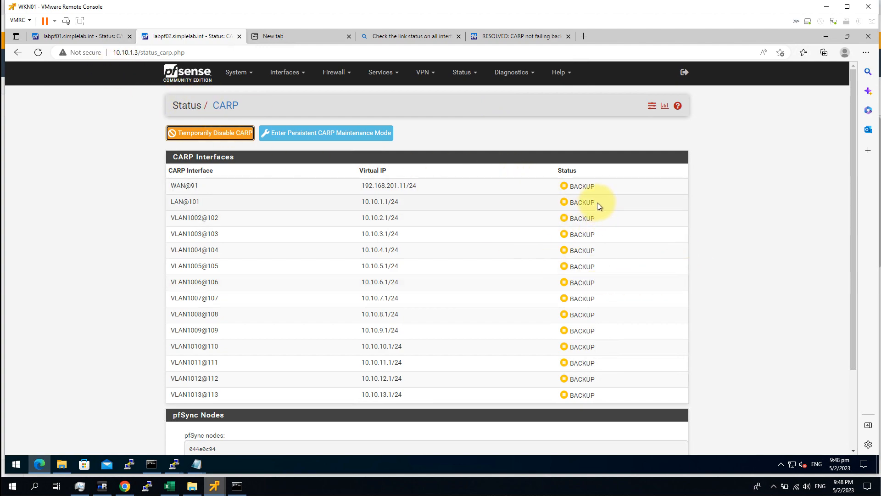
left_click(81, 40)
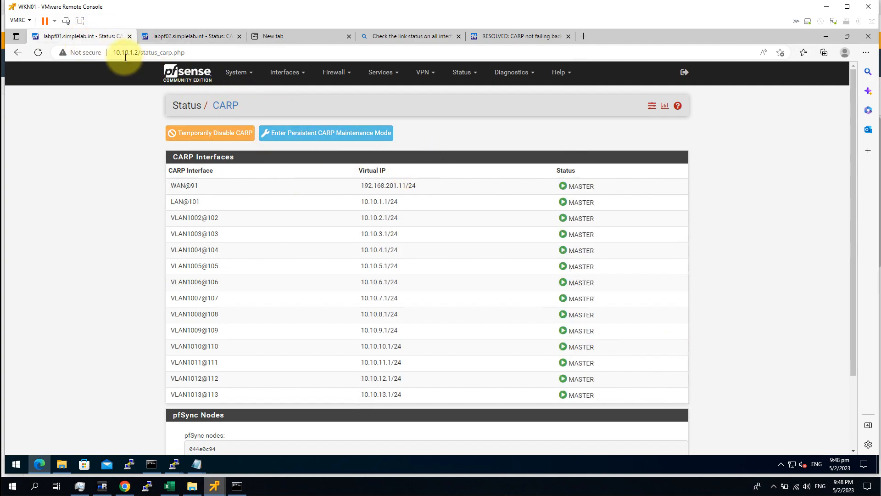
left_click(171, 81)
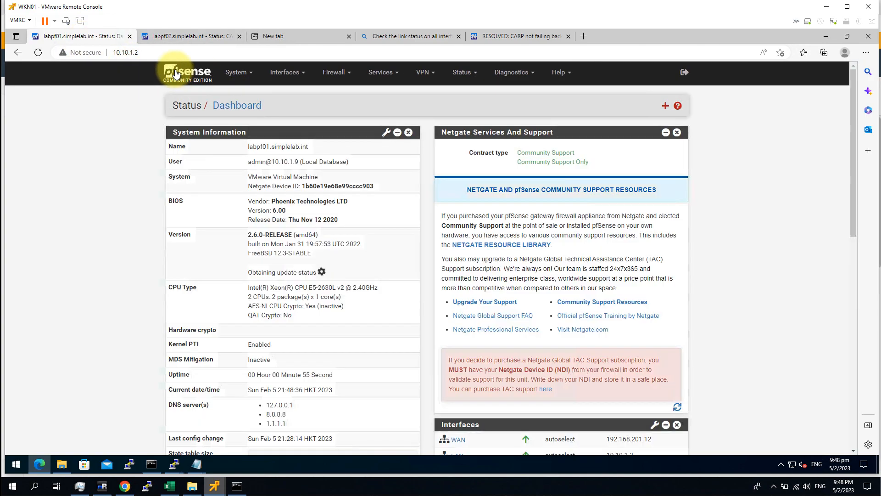
left_click(462, 72)
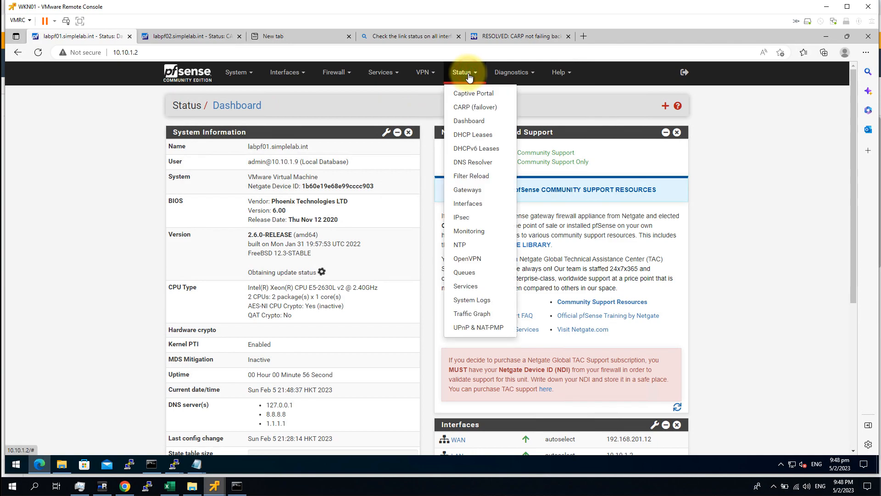
left_click(495, 109)
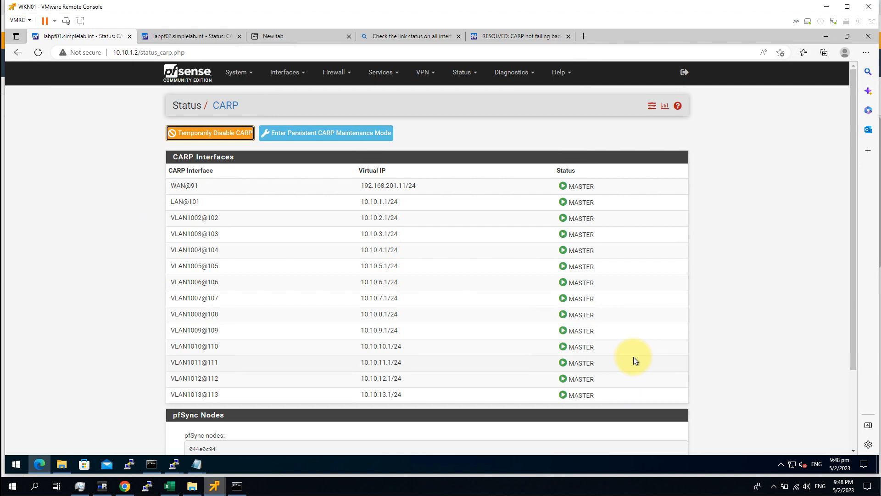
mouse_move(173, 466)
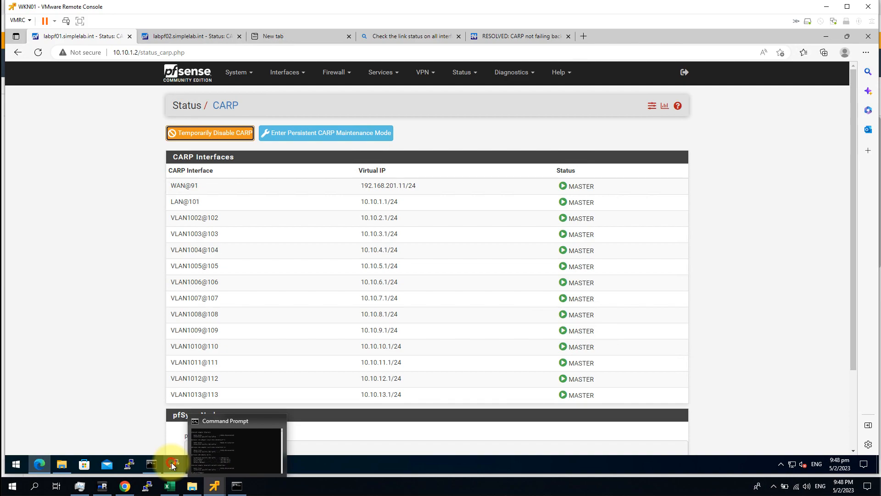
Step: Run who again in the vCenter shell to confirm the login still comes from 192.168.201.11
left_click(362, 427)
key("Return")
key("Return")
key("Return")
key("Return")
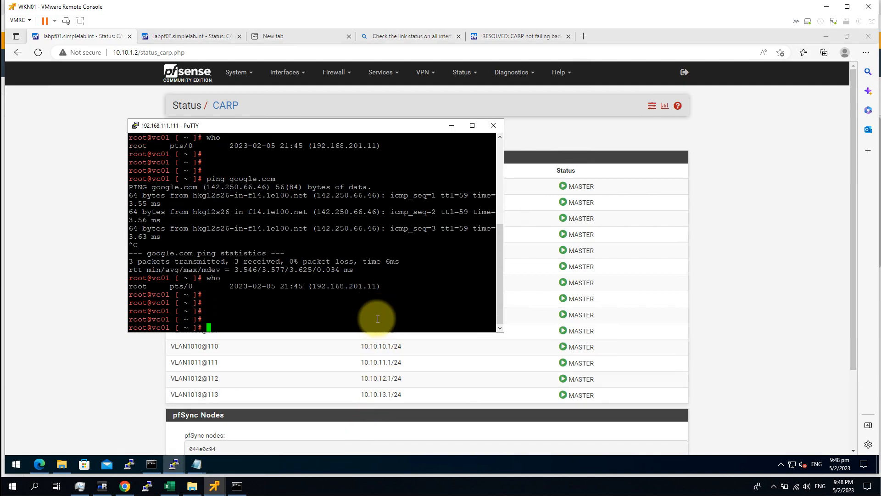
type("who")
key("Return")
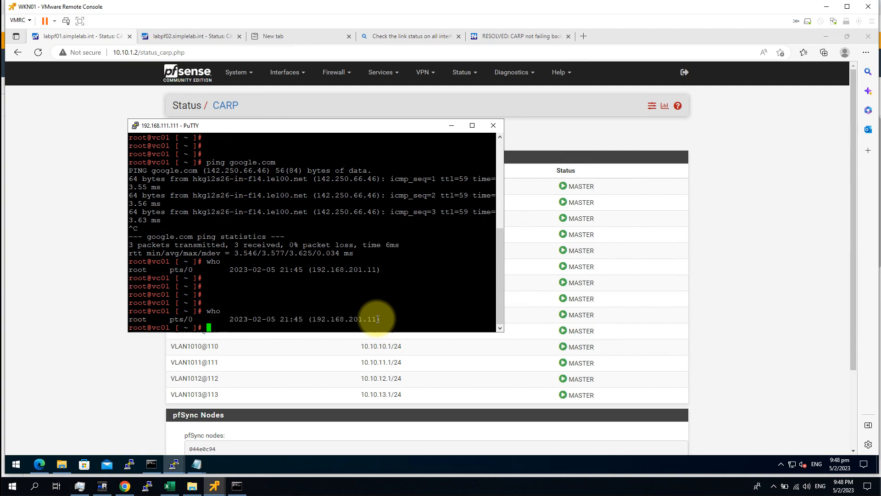